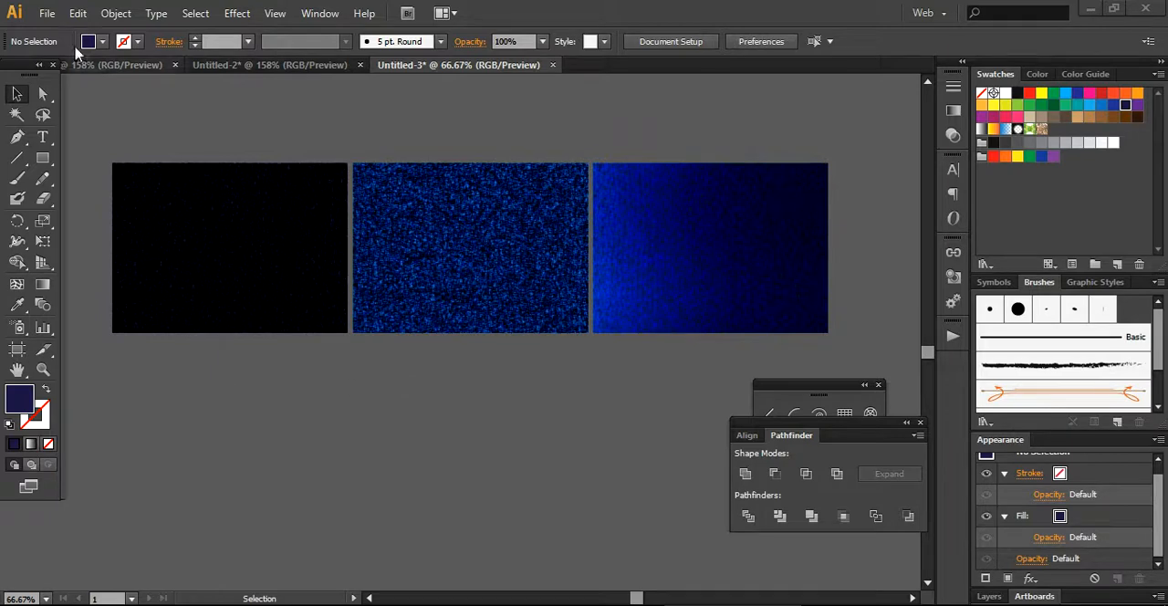
# Create a 15 × 15 in document in CMYK colour mode with 300 ppi raster effects.
pyautogui.click(46, 14)
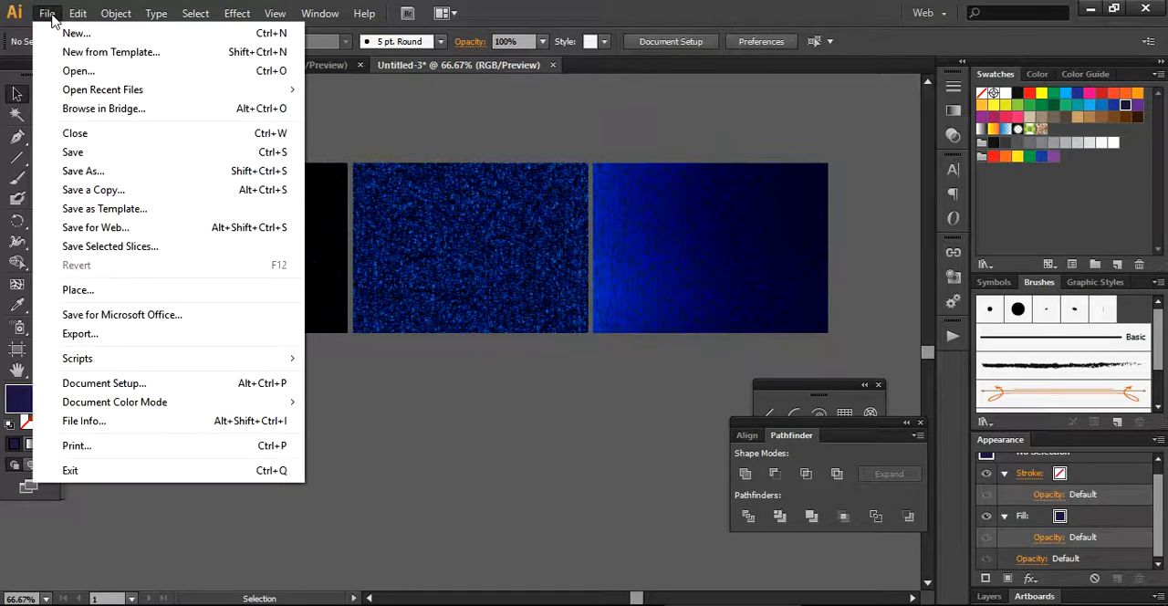
pyautogui.click(47, 29)
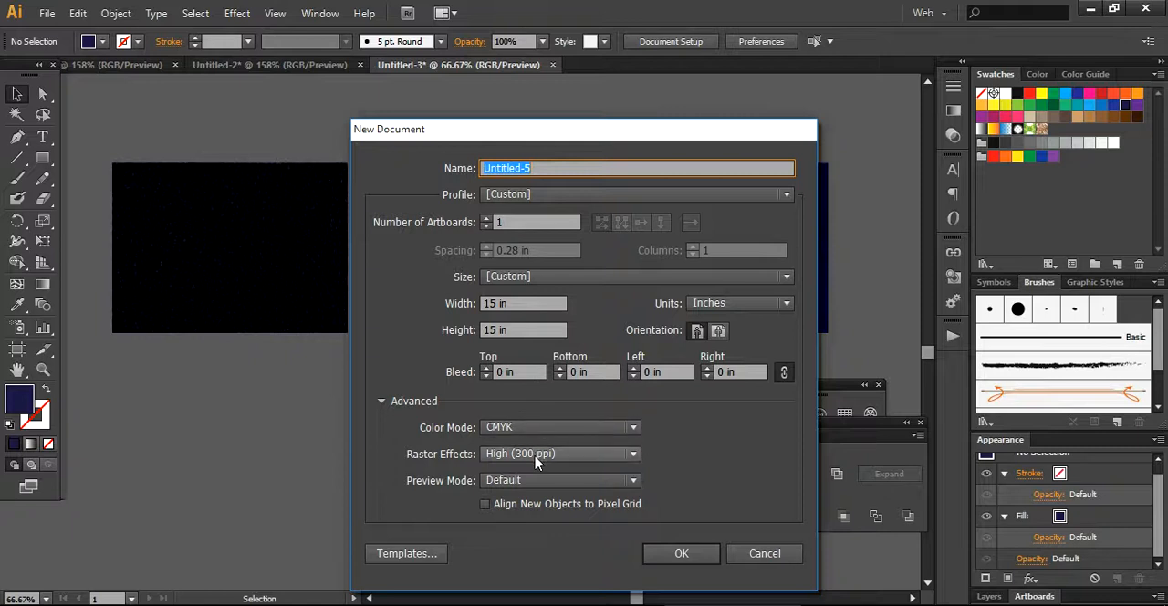
pyautogui.click(671, 557)
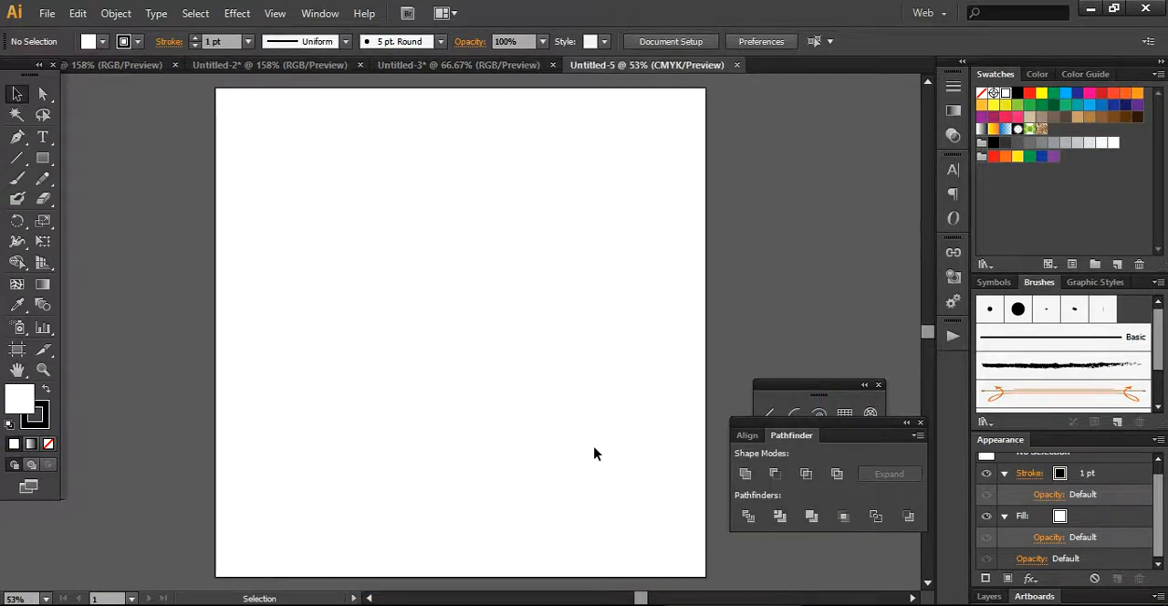
# Draw a thin rectangle about 15 × 0.16 in across the artboard's upper part, with a black fill and no stroke.
pyautogui.click(41, 161)
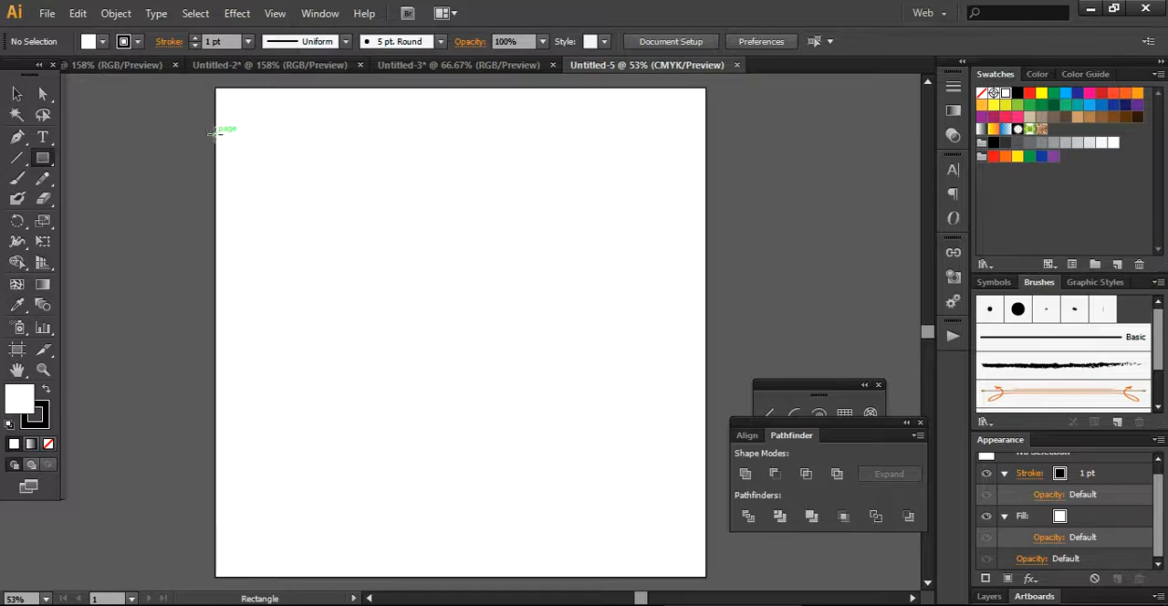
pyautogui.moveTo(215, 130); pyautogui.dragTo(703, 128)
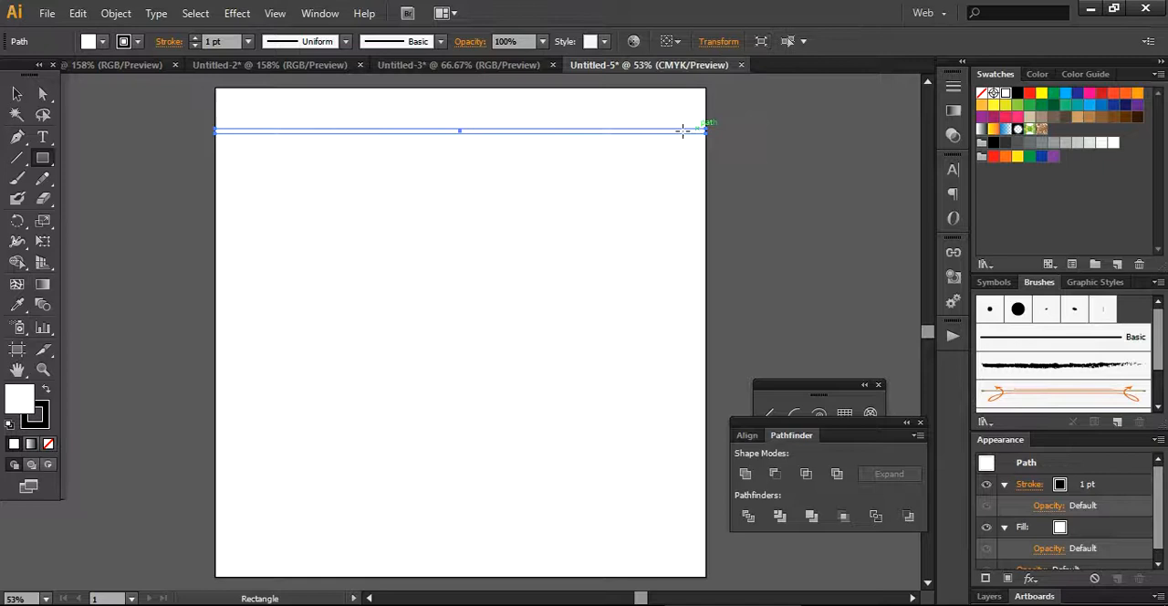
pyautogui.click(103, 42)
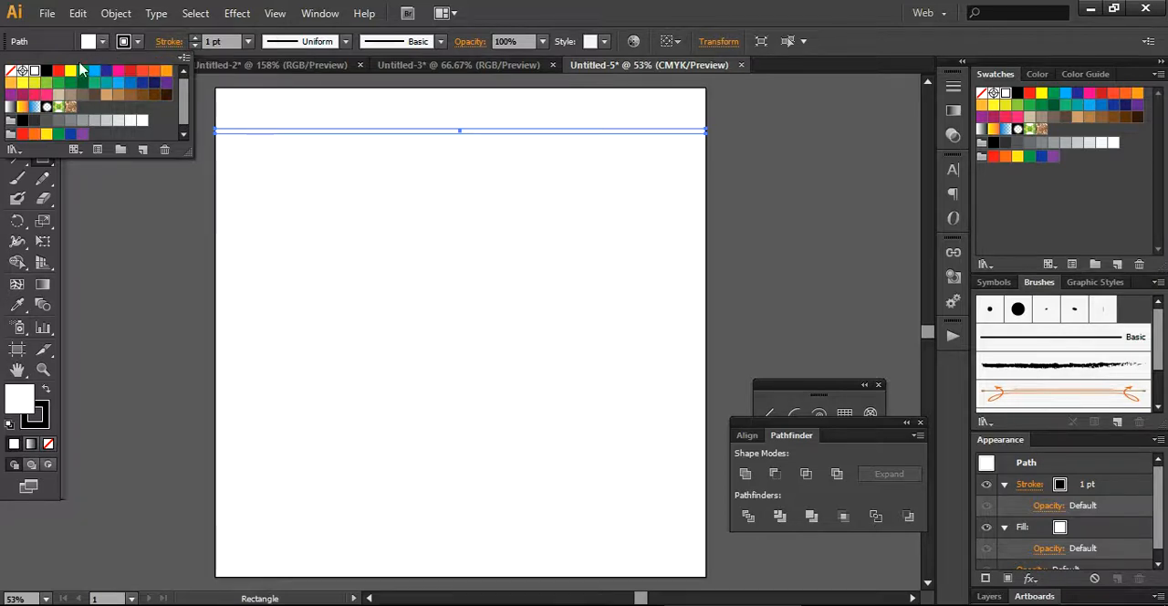
pyautogui.click(101, 42)
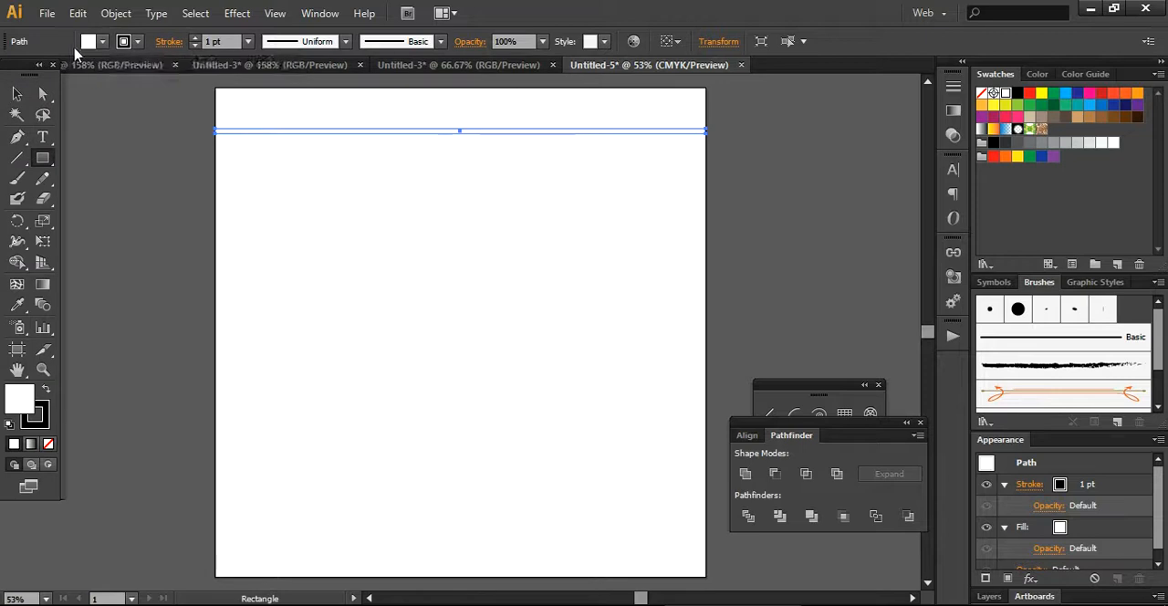
pyautogui.click(104, 43)
pyautogui.click(46, 70)
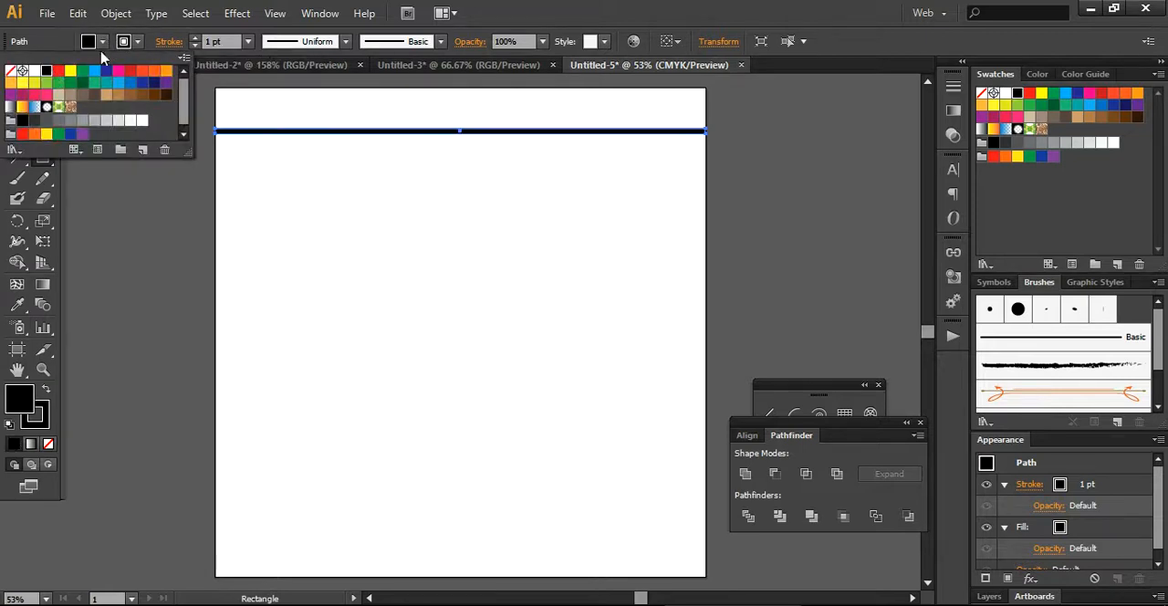
pyautogui.click(137, 42)
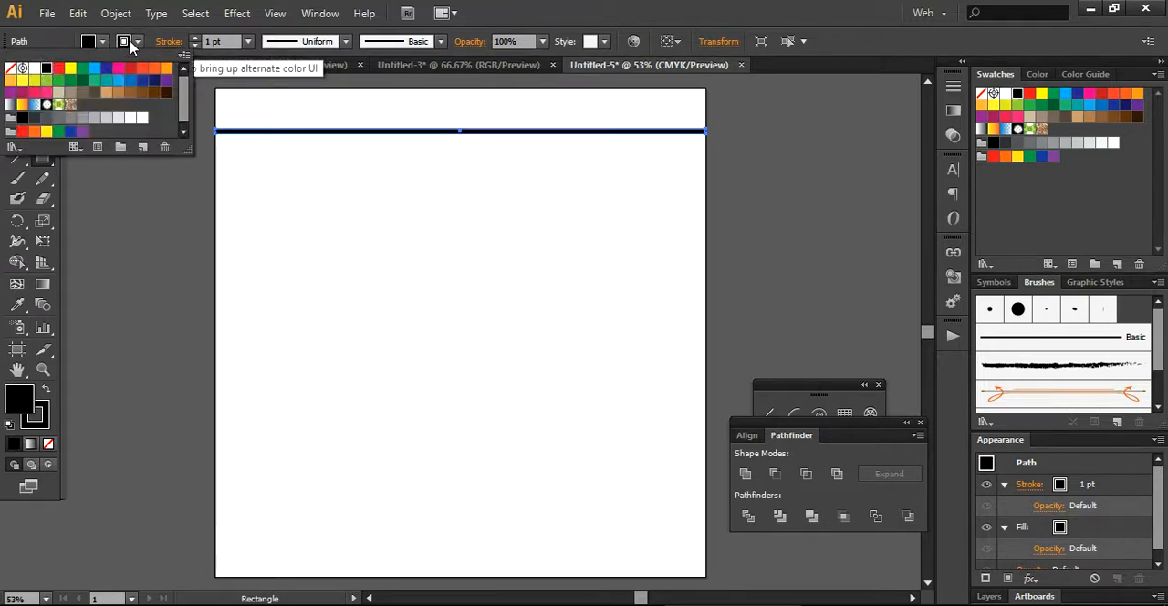
pyautogui.click(10, 69)
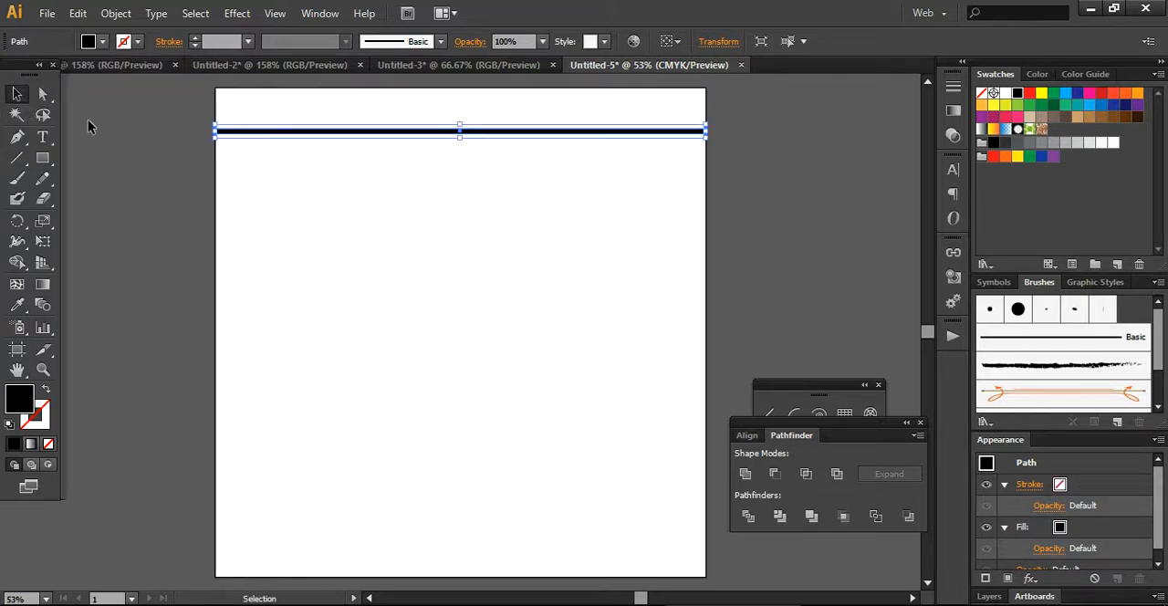
# Move the black bar up close to the artboard's top edge and set its height to 2 px.
pyautogui.click(17, 93)
pyautogui.click(239, 143)
pyautogui.moveTo(271, 132); pyautogui.dragTo(273, 101)
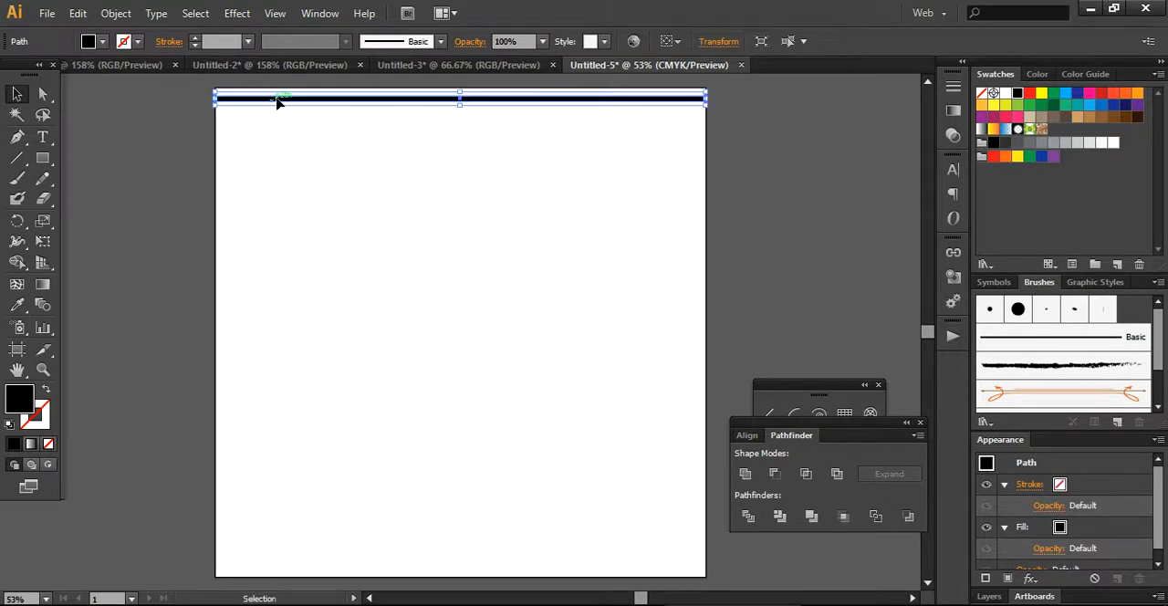
pyautogui.click(717, 42)
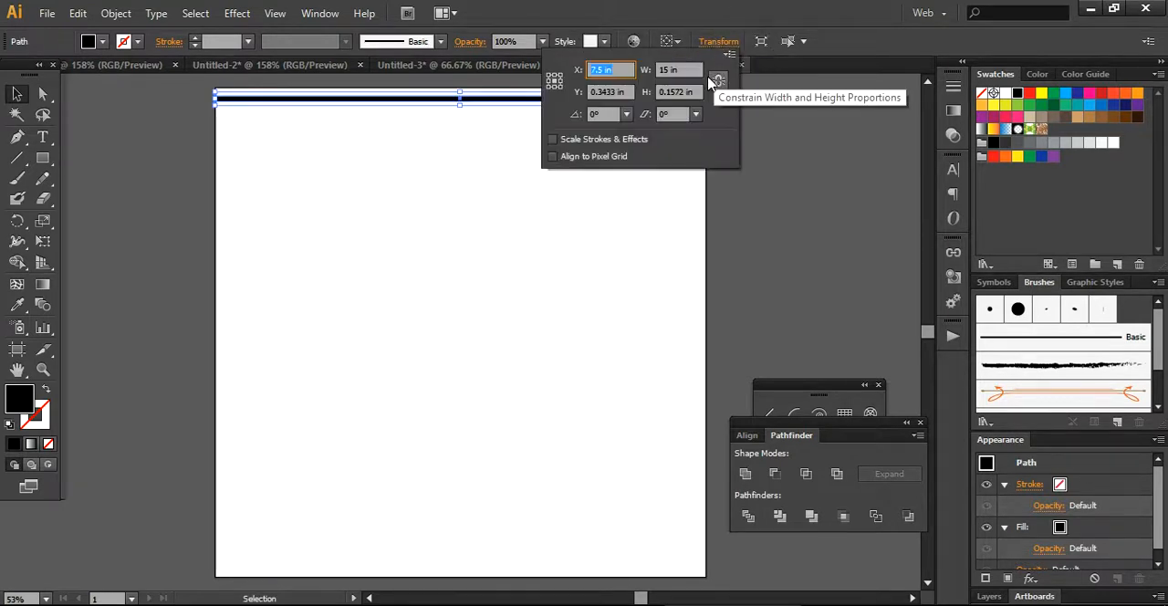
pyautogui.click(680, 91)
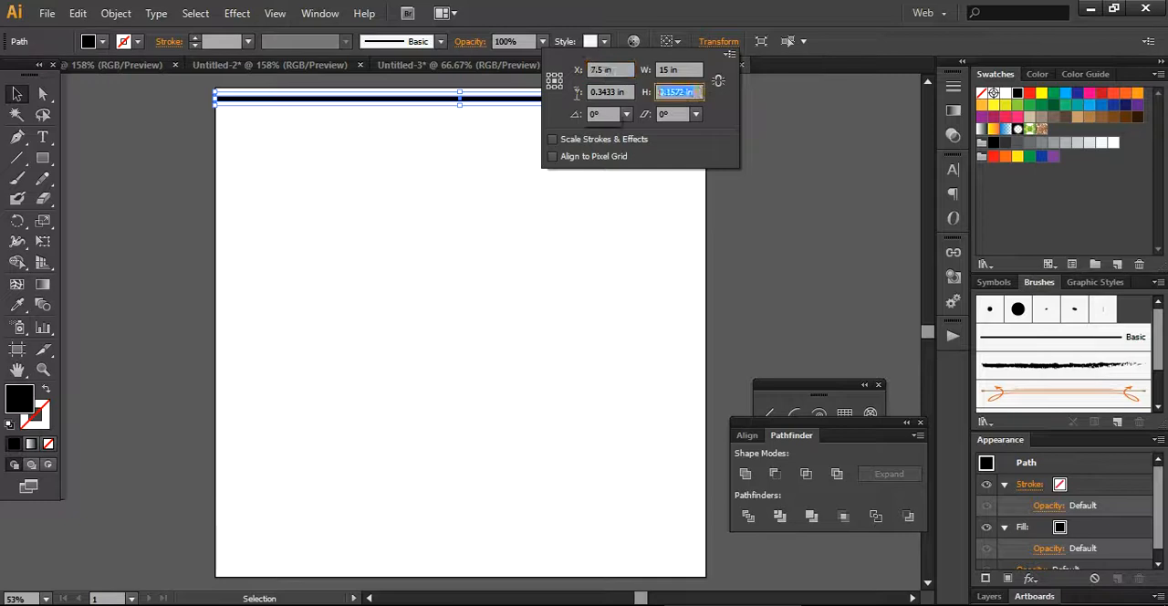
pyautogui.write('2px')
pyautogui.press('Return')
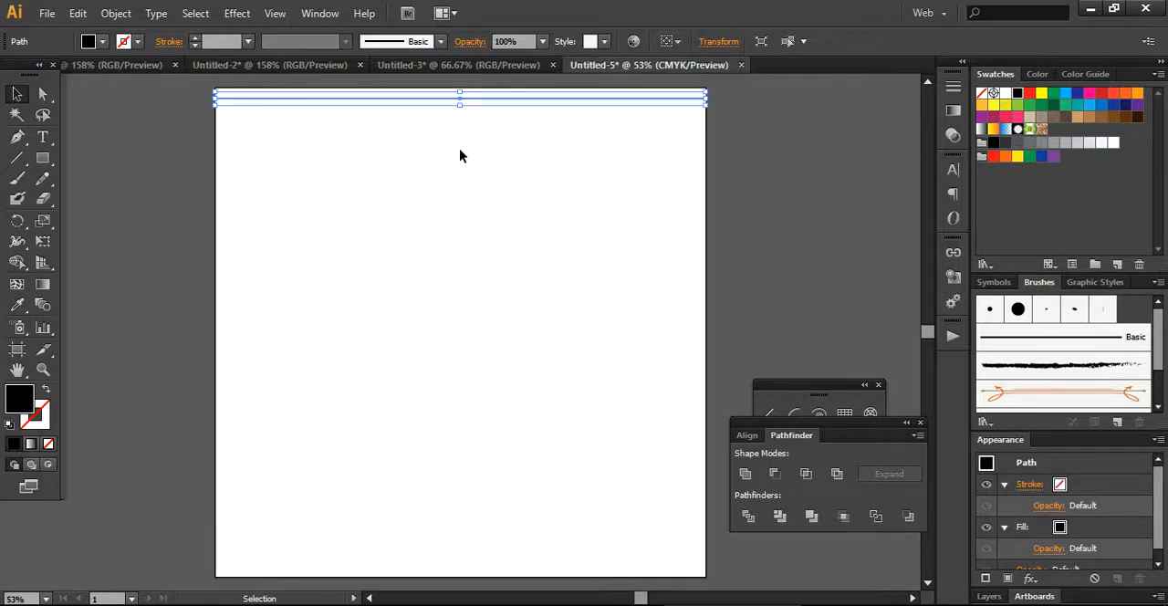
pyautogui.click(465, 146)
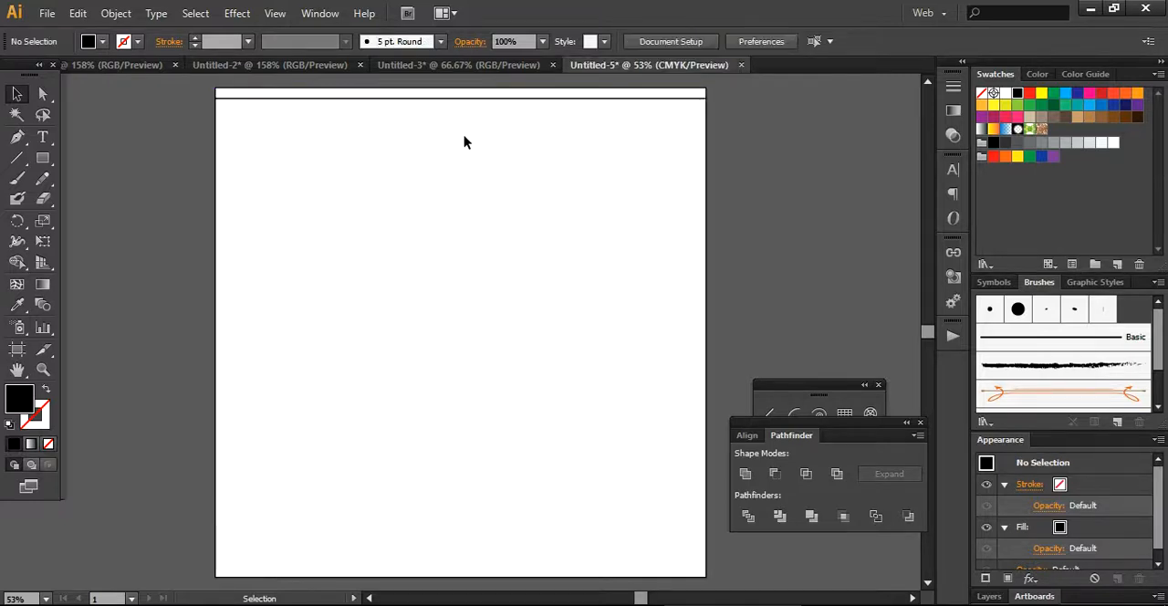
# Duplicate the thin bar slightly below itself and repeat the copy at equal spacing down most of the artboard.
pyautogui.click(514, 104)
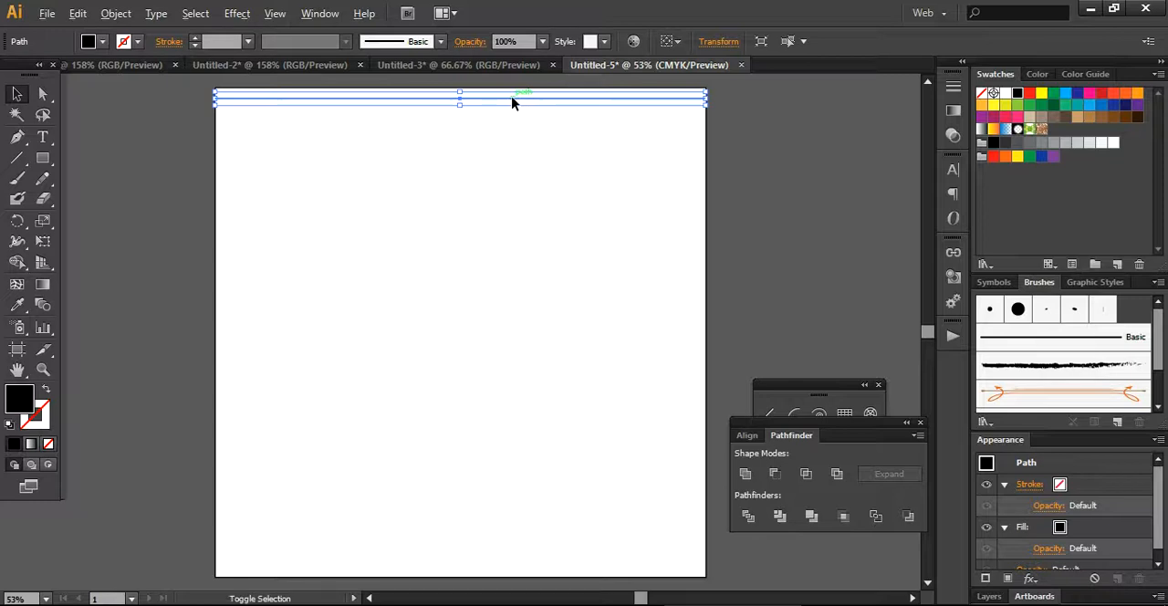
pyautogui.keyDown('shift'); pyautogui.click(512, 102); pyautogui.keyUp('shift')
pyautogui.moveTo(512, 104); pyautogui.dragTo(513, 109)
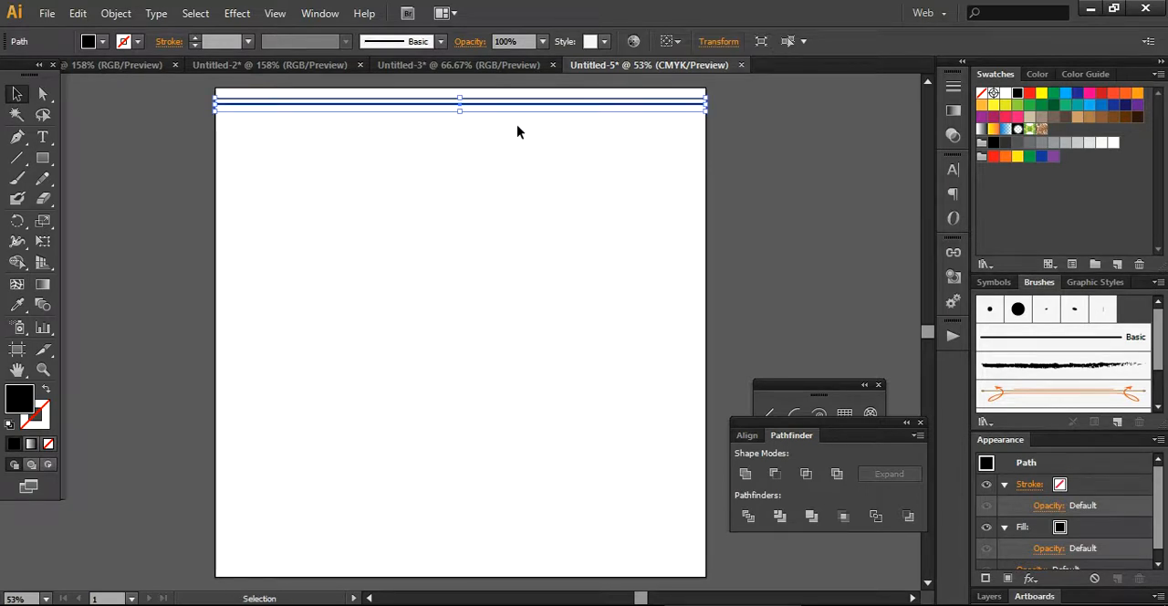
pyautogui.hotkey('ctrl', 'd')
pyautogui.hotkey('ctrl', 'd')
pyautogui.hotkey('ctrl', 'd')
pyautogui.hotkey('ctrl', 'd')
pyautogui.hotkey('ctrl', 'd')
pyautogui.hotkey('ctrl', 'd')
pyautogui.hotkey('ctrl', 'd')
pyautogui.hotkey('ctrl', 'd')
pyautogui.hotkey('ctrl', 'd')
pyautogui.hotkey('ctrl', 'd')
pyautogui.hotkey('ctrl', 'd')
pyautogui.hotkey('ctrl', 'd')
pyautogui.hotkey('ctrl', 'd')
pyautogui.hotkey('ctrl', 'd')
pyautogui.hotkey('ctrl', 'd')
pyautogui.hotkey('ctrl', 'd')
pyautogui.hotkey('ctrl', 'd')
pyautogui.hotkey('ctrl', 'd')
pyautogui.hotkey('ctrl', 'd')
pyautogui.hotkey('ctrl', 'd')
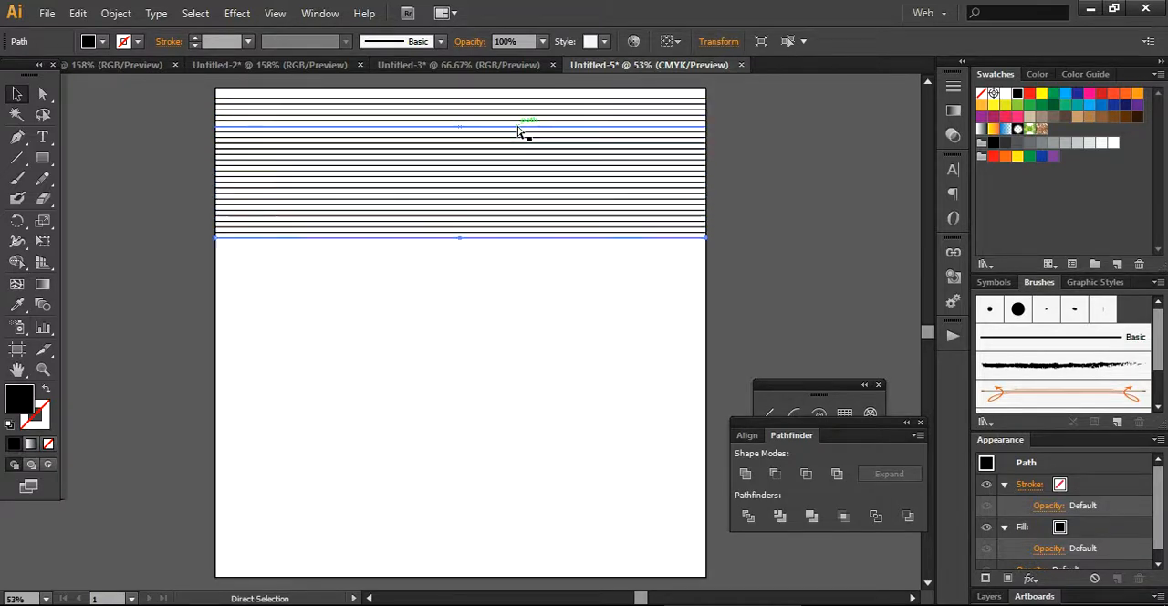
pyautogui.hotkey('ctrl', 'd')
pyautogui.hotkey('ctrl', 'd')
pyautogui.hotkey('ctrl', 'd')
pyautogui.hotkey('ctrl', 'd')
pyautogui.hotkey('ctrl', 'd')
pyautogui.hotkey('ctrl', 'd')
pyautogui.hotkey('ctrl', 'd')
pyautogui.hotkey('ctrl', 'd')
pyautogui.hotkey('ctrl', 'd')
pyautogui.hotkey('ctrl', 'd')
pyautogui.hotkey('ctrl', 'd')
pyautogui.hotkey('ctrl', 'd')
pyautogui.hotkey('ctrl', 'd')
pyautogui.hotkey('ctrl', 'd')
pyautogui.hotkey('ctrl', 'd')
pyautogui.hotkey('ctrl', 'd')
pyautogui.hotkey('ctrl', 'd')
pyautogui.hotkey('ctrl', 'd')
pyautogui.hotkey('ctrl', 'd')
pyautogui.hotkey('ctrl', 'd')
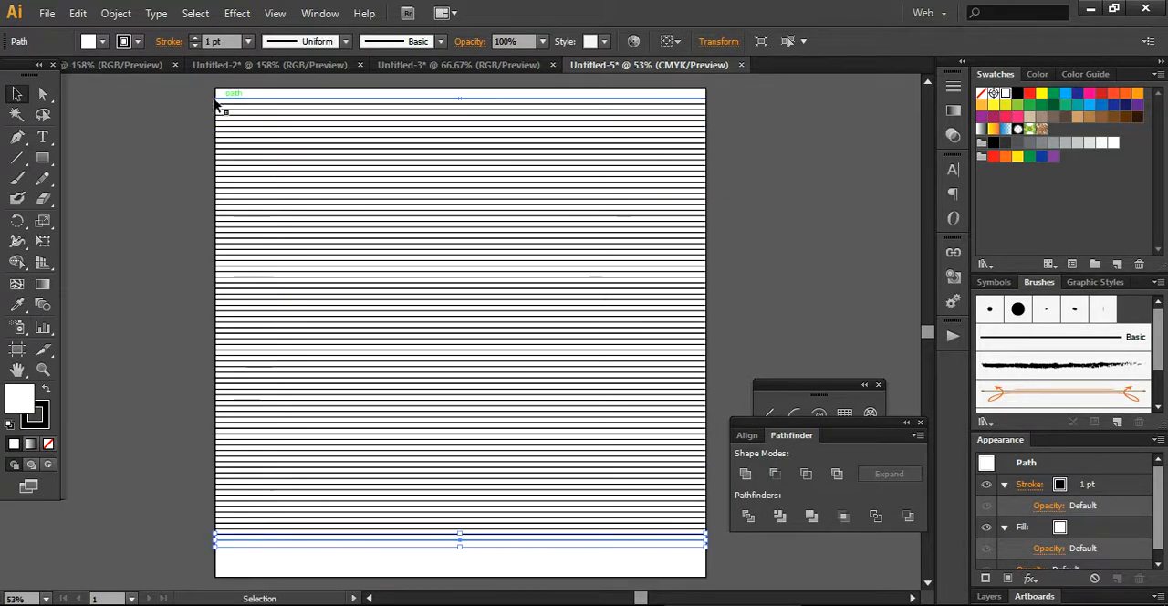
# Delete the lowest line of the stack, the one with a white fill and black stroke.
pyautogui.click(184, 113)
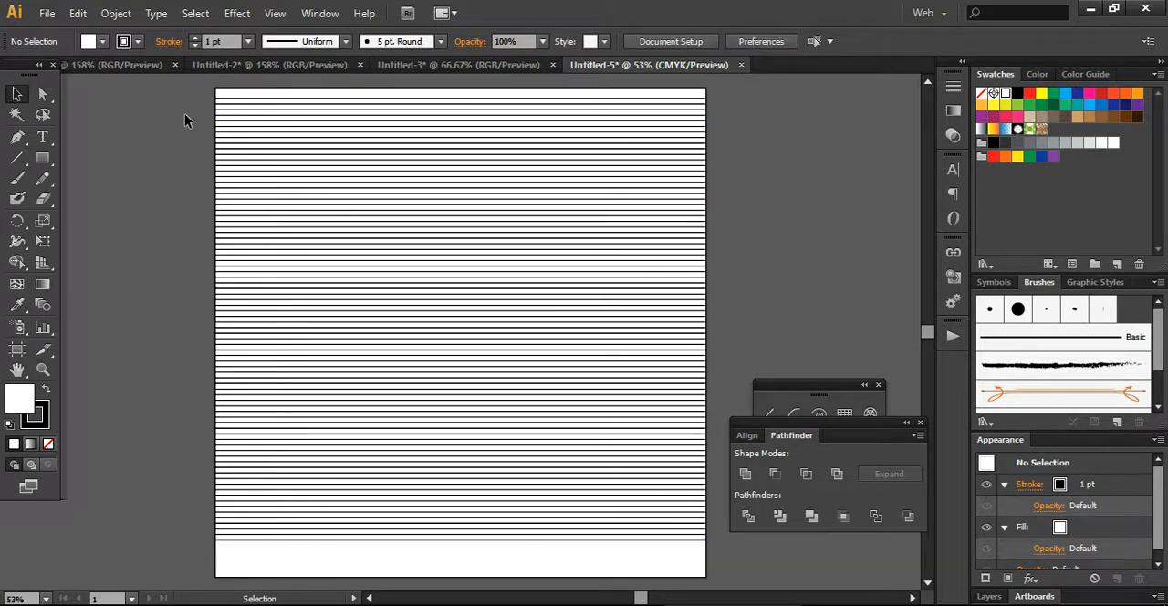
pyautogui.click(293, 545)
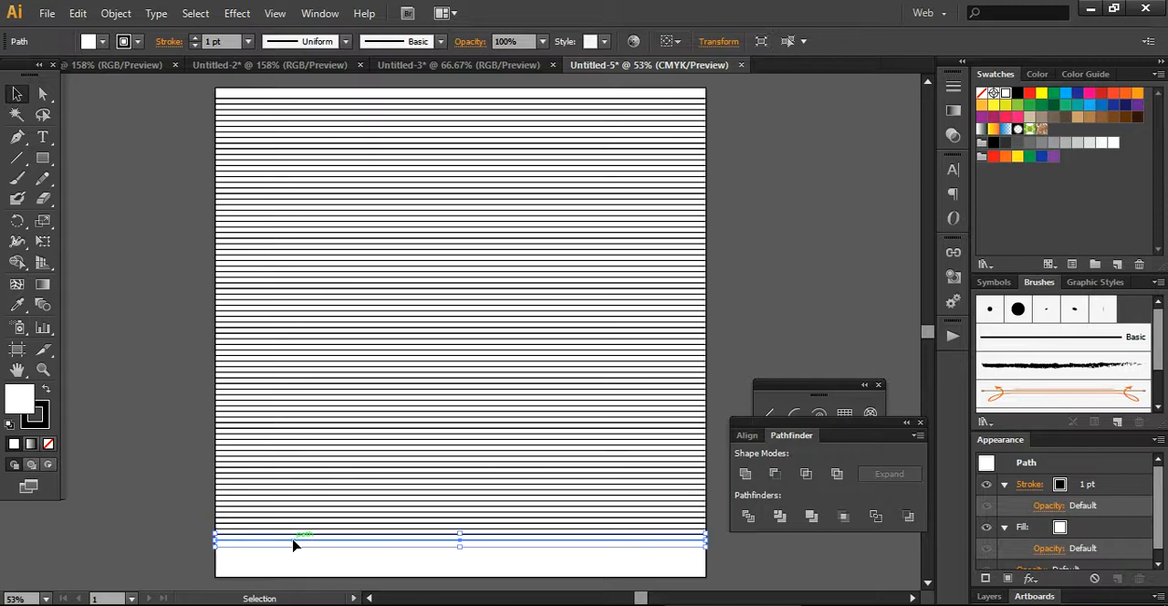
pyautogui.press('Delete')
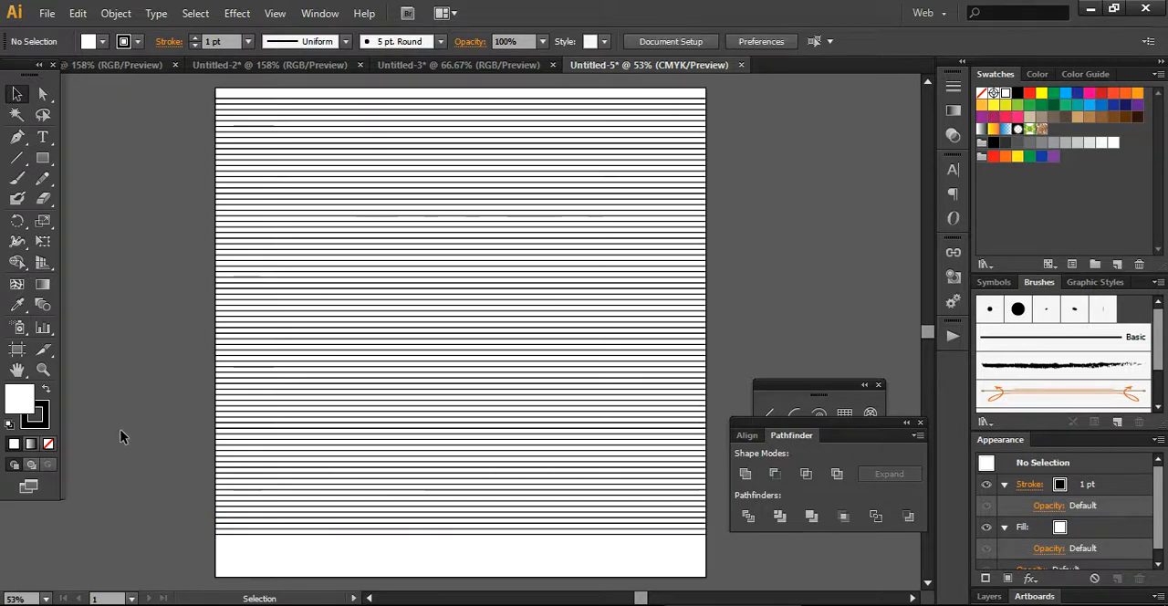
# Apply a Twist effect with a 5° angle to all the horizontal lines.
pyautogui.moveTo(187, 91); pyautogui.dragTo(711, 555)
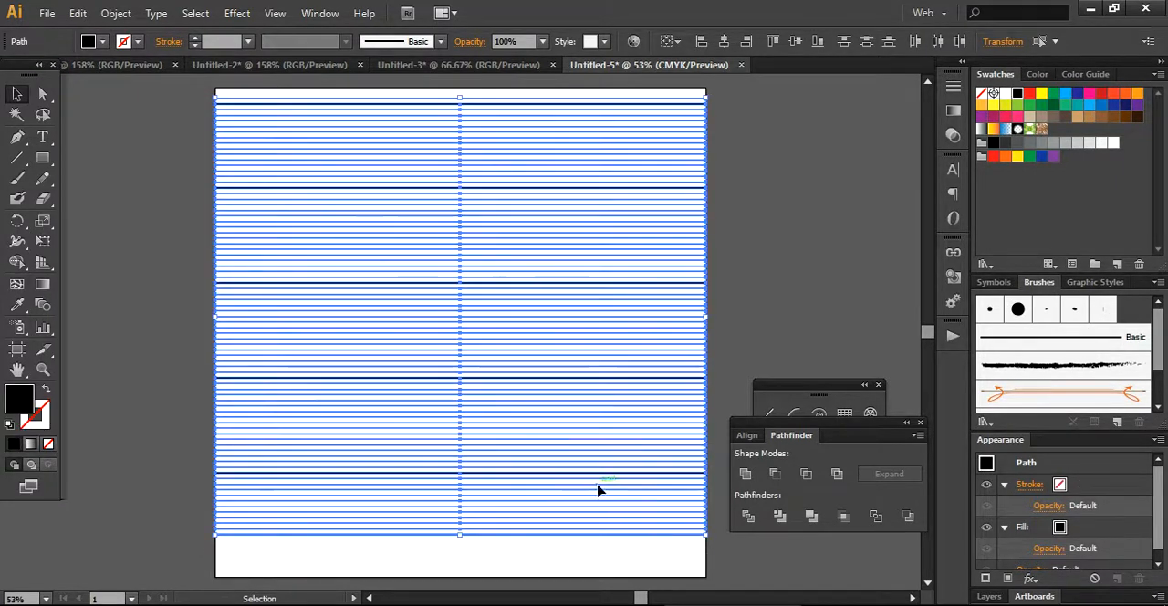
pyautogui.click(236, 13)
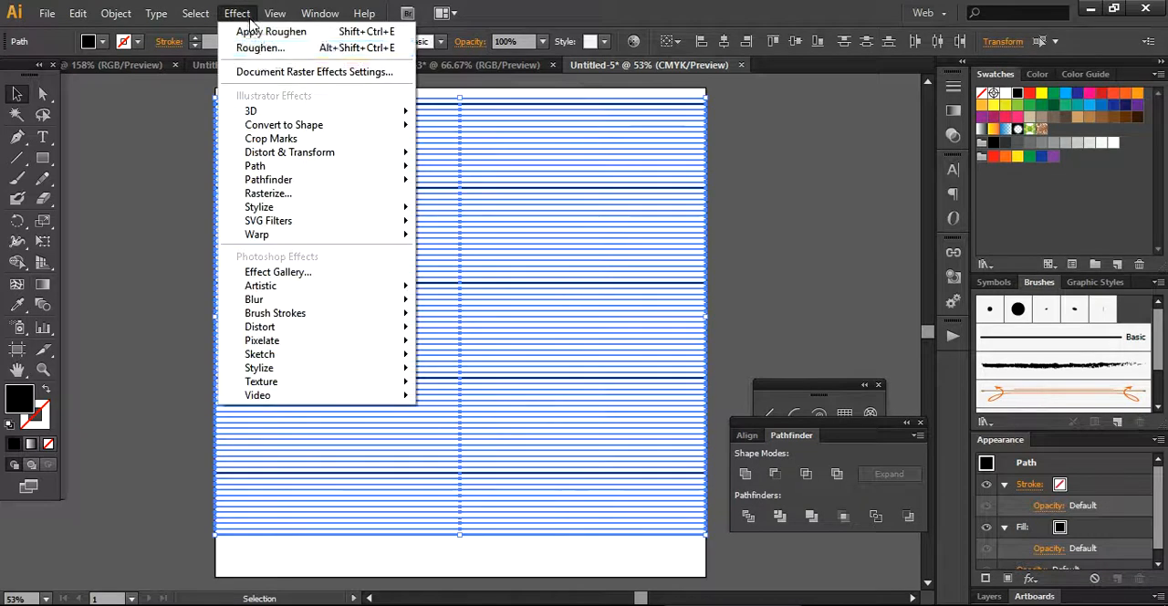
pyautogui.moveTo(308, 161)
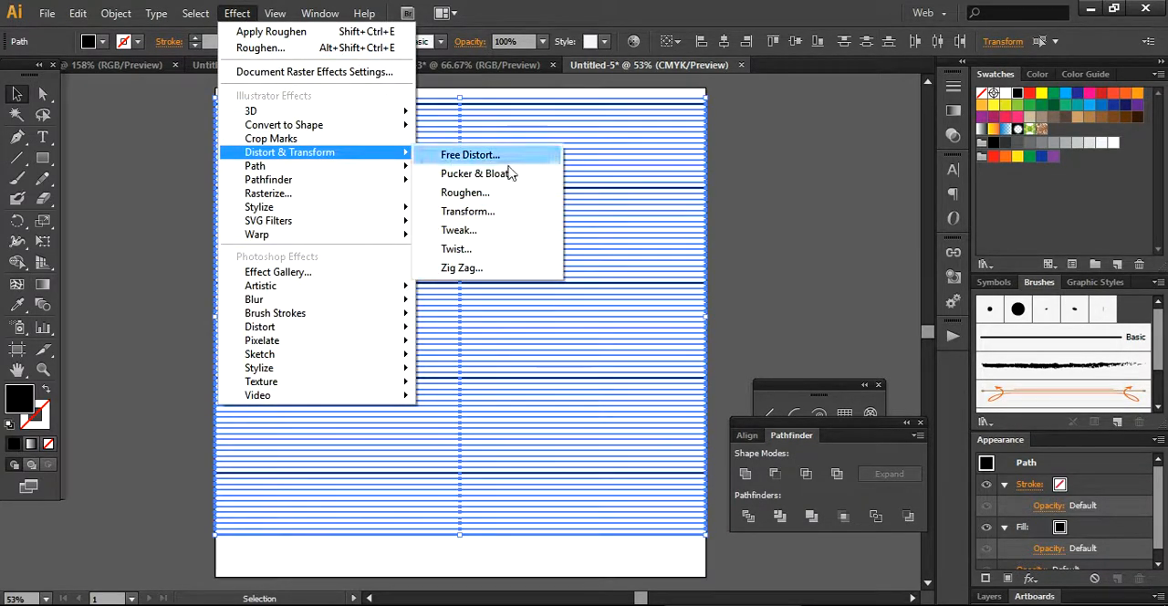
pyautogui.click(482, 255)
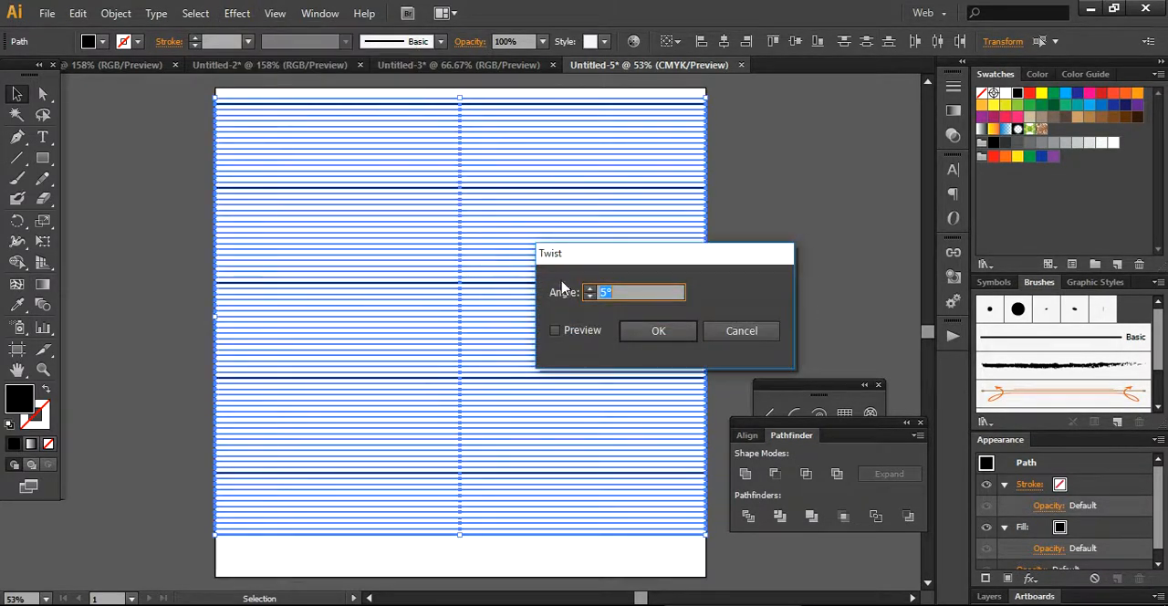
pyautogui.click(556, 331)
pyautogui.click(653, 332)
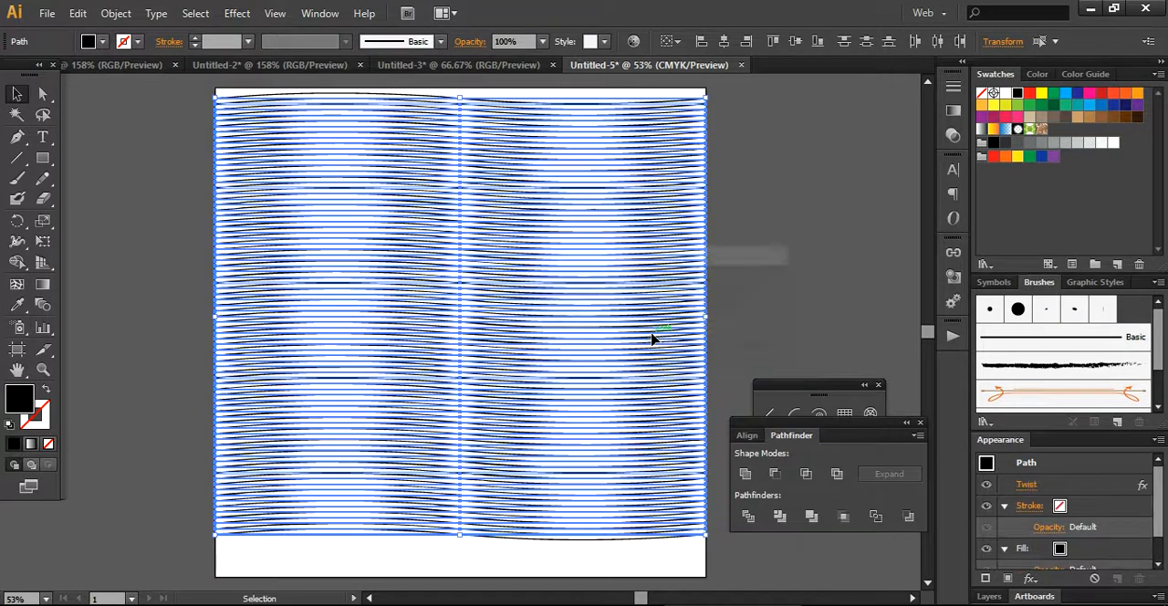
pyautogui.click(747, 296)
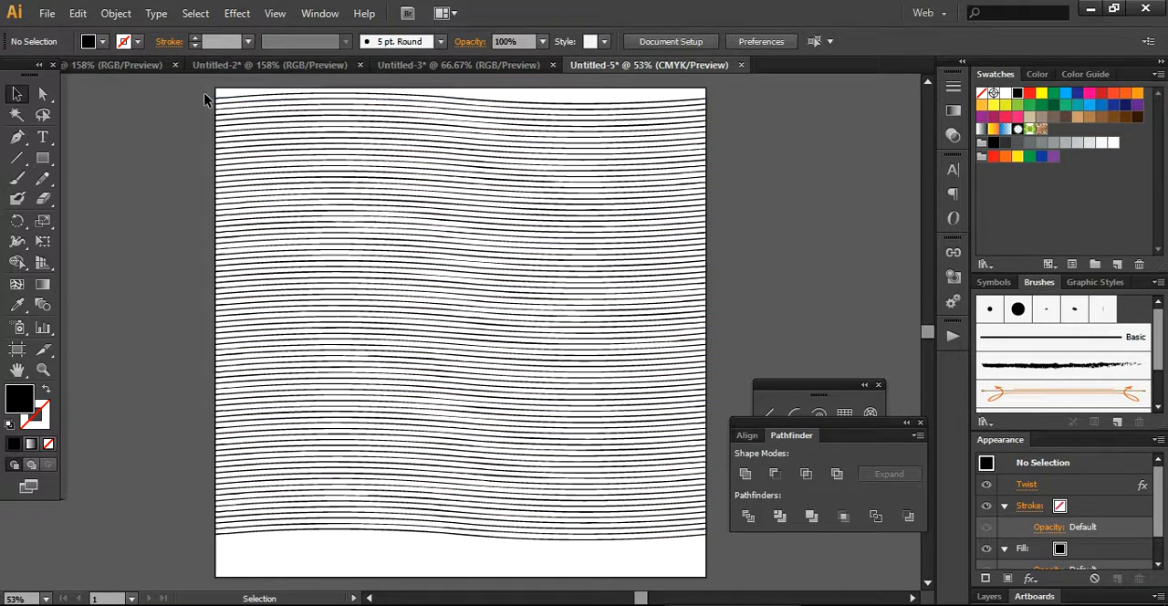
# Apply a Roughen effect to all the twisted lines with 1% relative size, detail 80/in and corner points.
pyautogui.hotkey('ctrl', 'a')
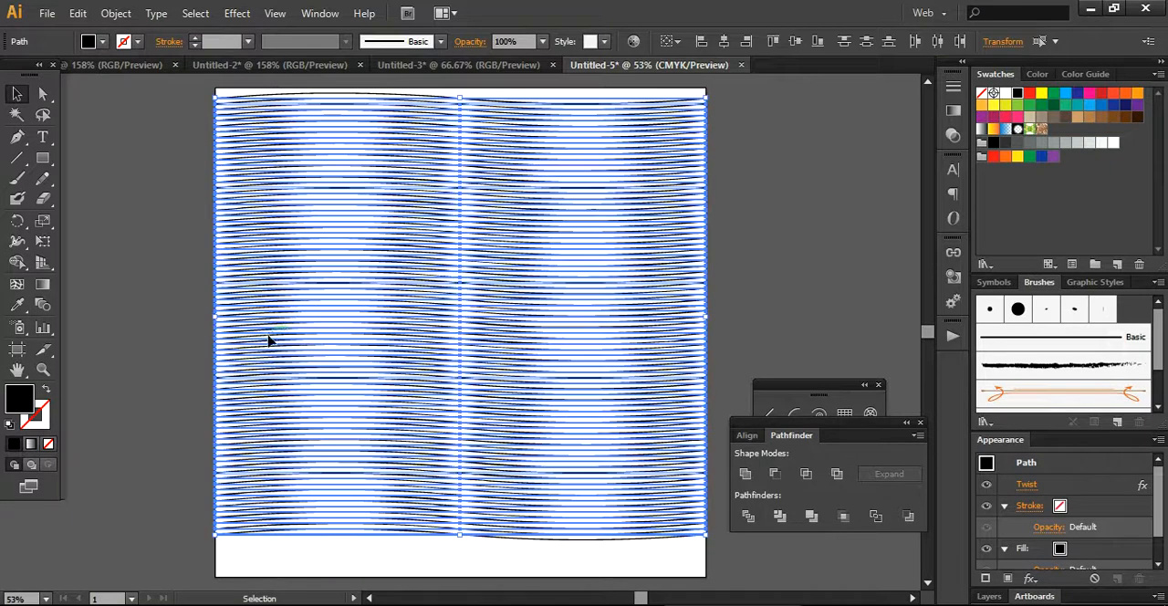
pyautogui.click(235, 13)
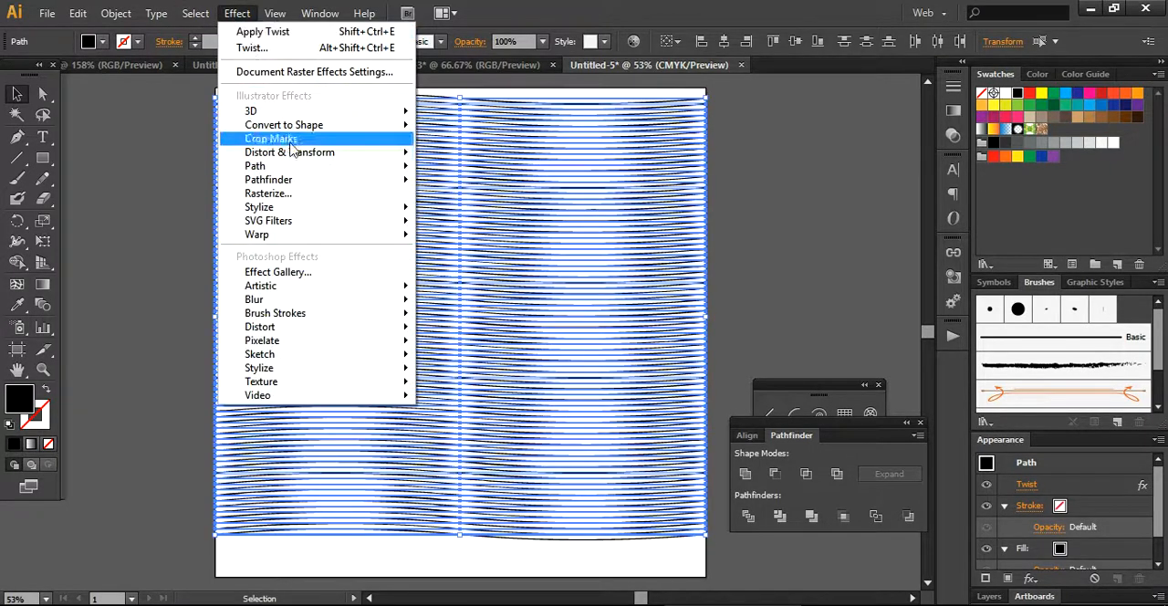
pyautogui.moveTo(296, 153)
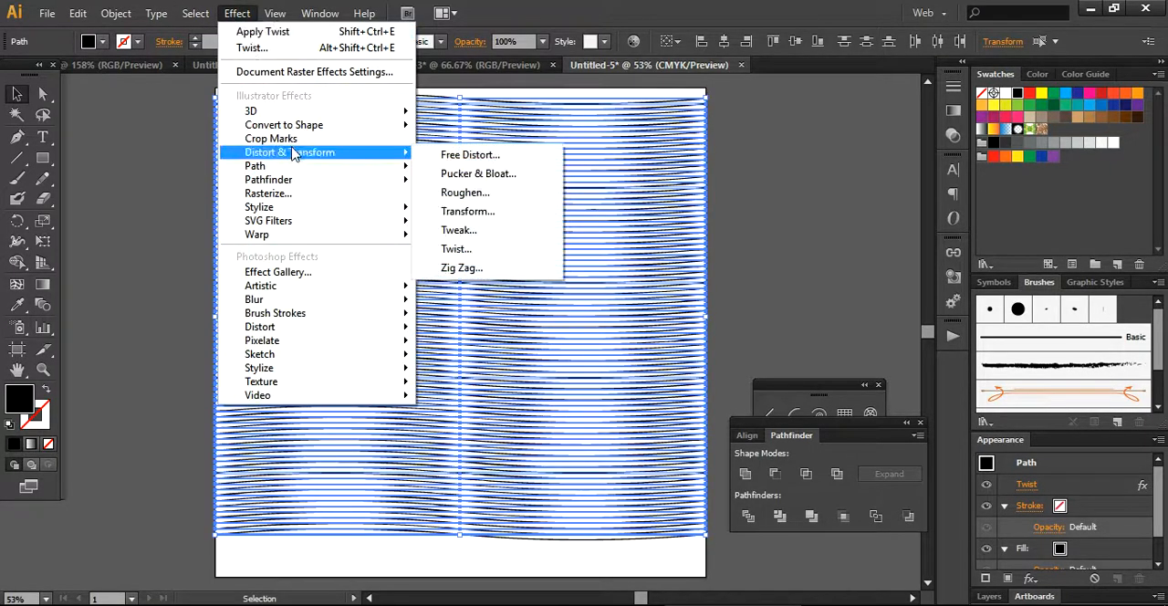
pyautogui.click(478, 195)
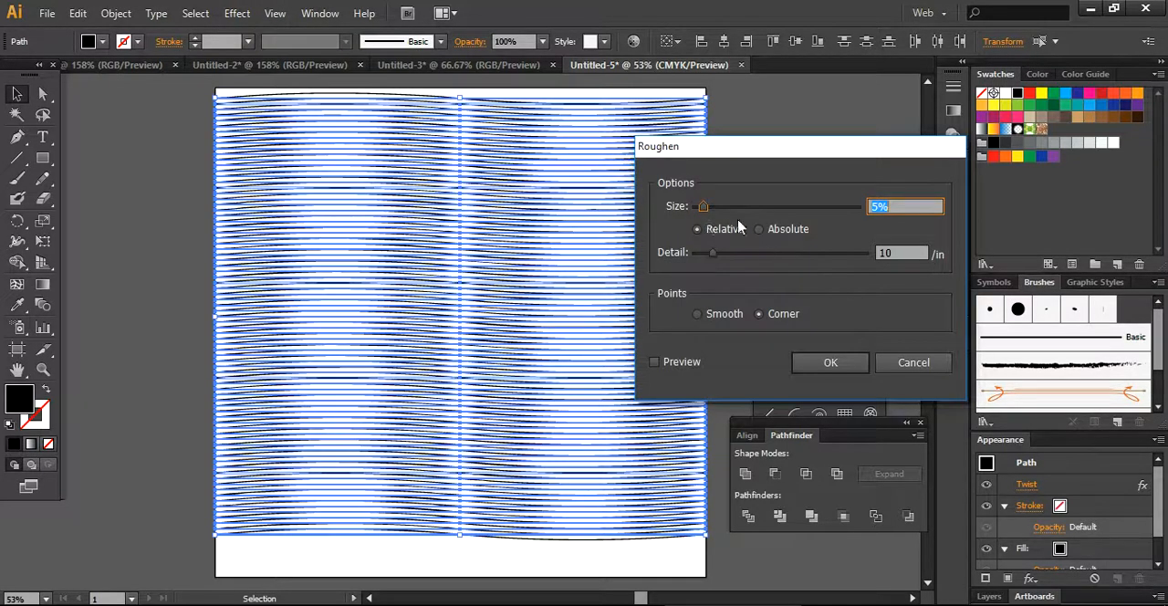
pyautogui.click(880, 207)
pyautogui.write('1')
pyautogui.moveTo(712, 254); pyautogui.dragTo(833, 266)
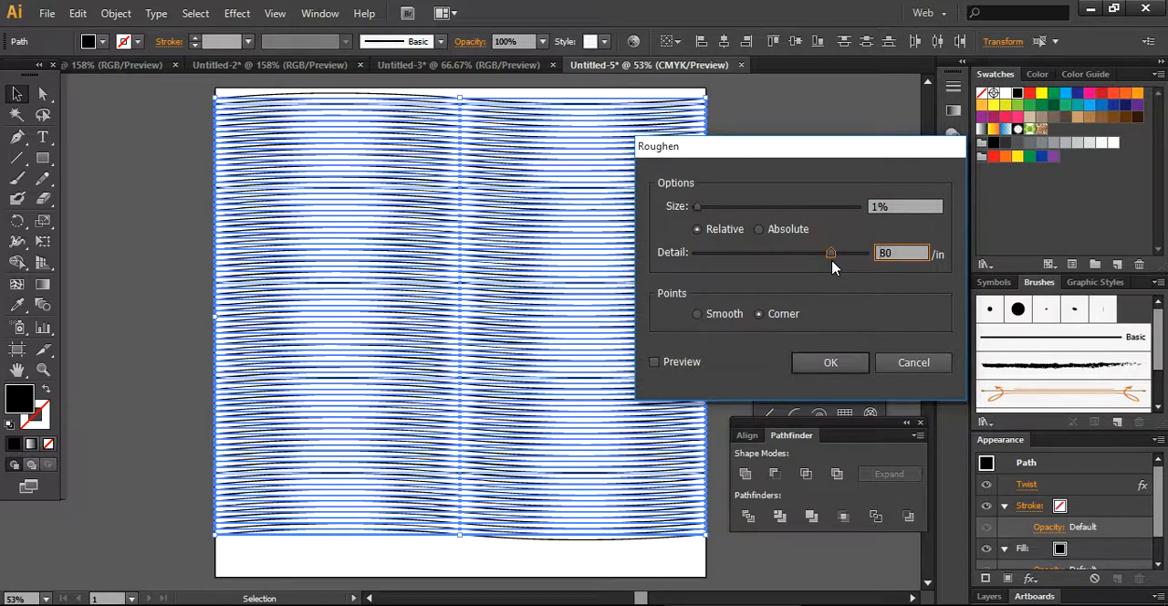
pyautogui.click(654, 362)
pyautogui.click(654, 363)
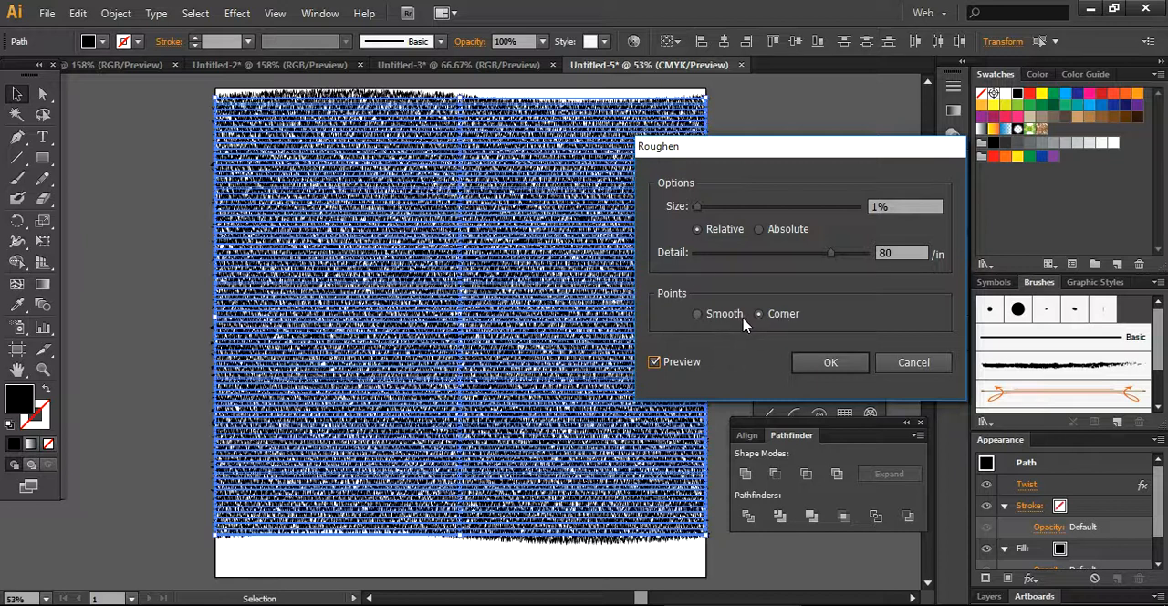
pyautogui.click(812, 363)
pyautogui.click(805, 292)
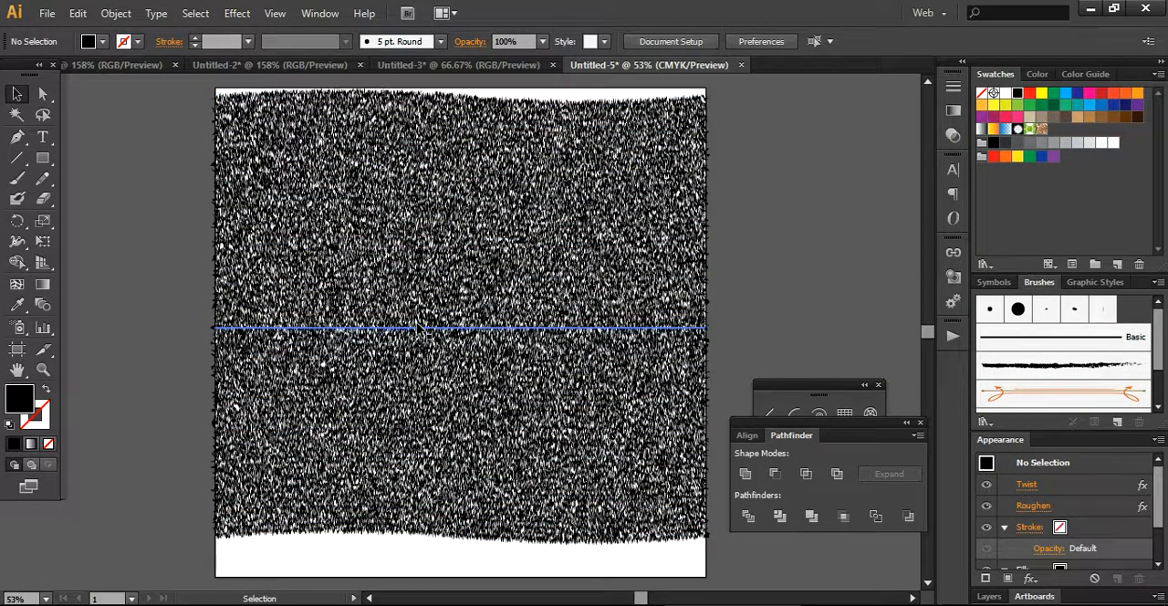
# Set the blend mode of all the roughened horizontal lines to Soft Light.
pyautogui.moveTo(202, 94); pyautogui.dragTo(715, 559)
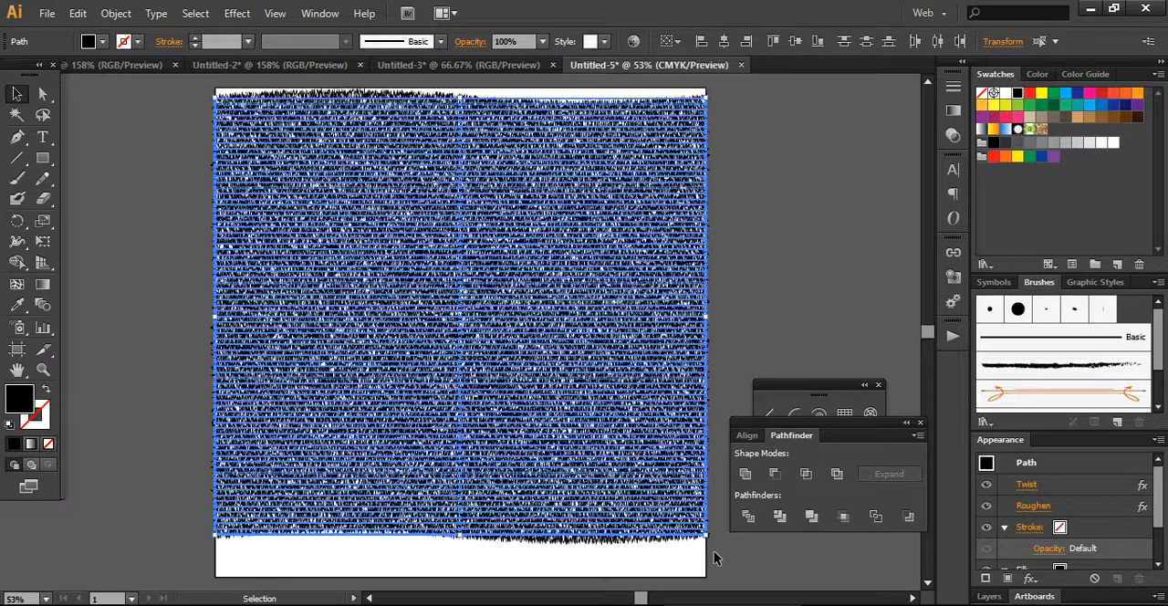
pyautogui.click(318, 13)
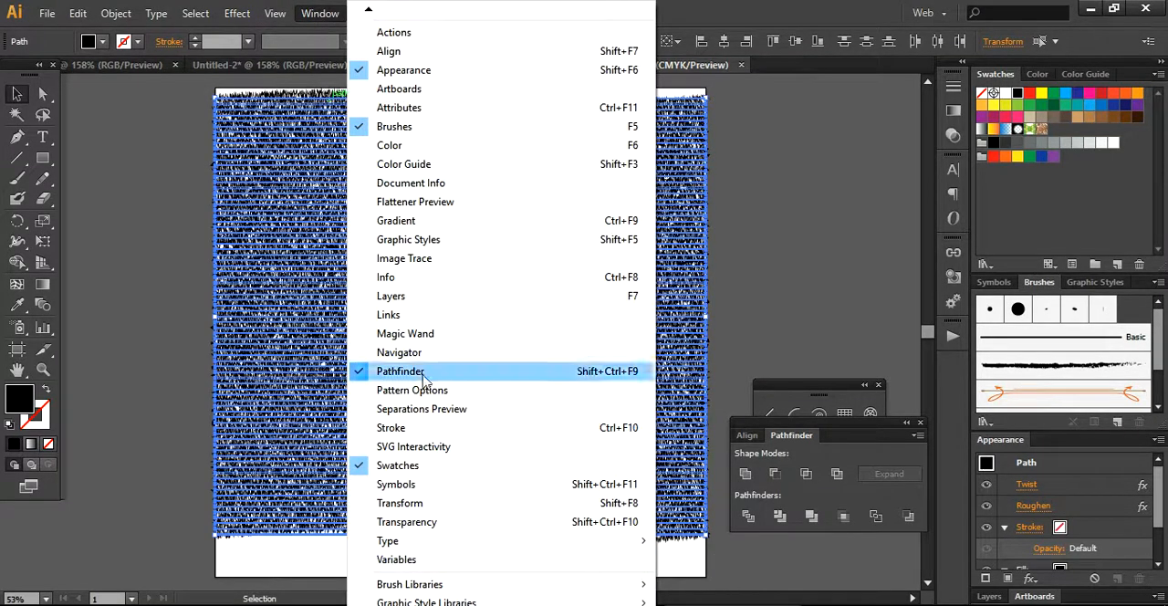
pyautogui.click(407, 522)
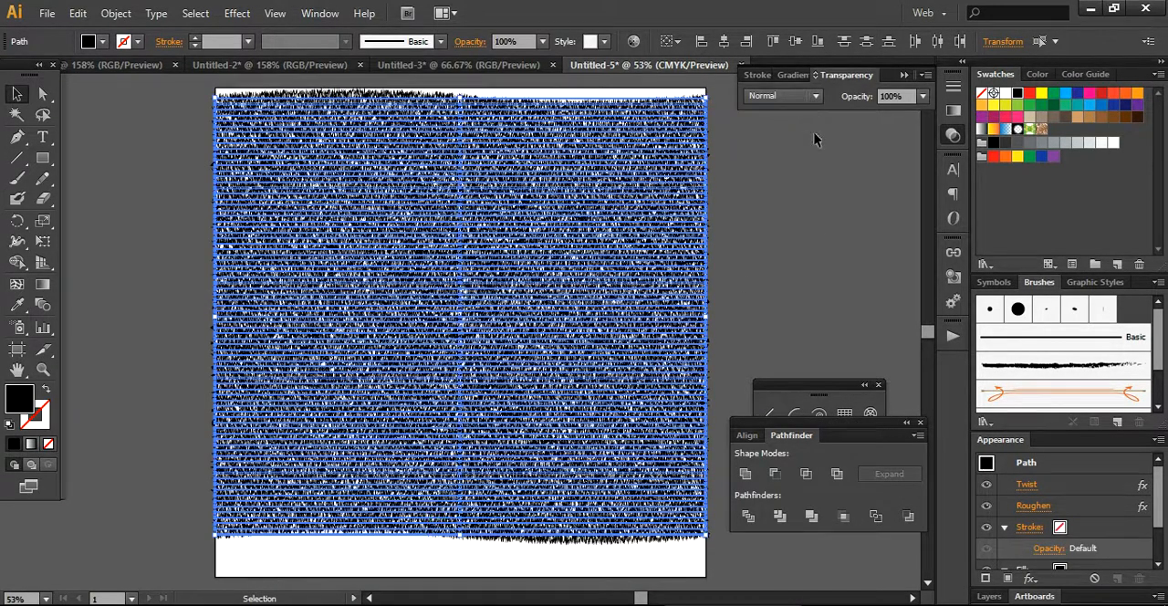
pyautogui.click(814, 97)
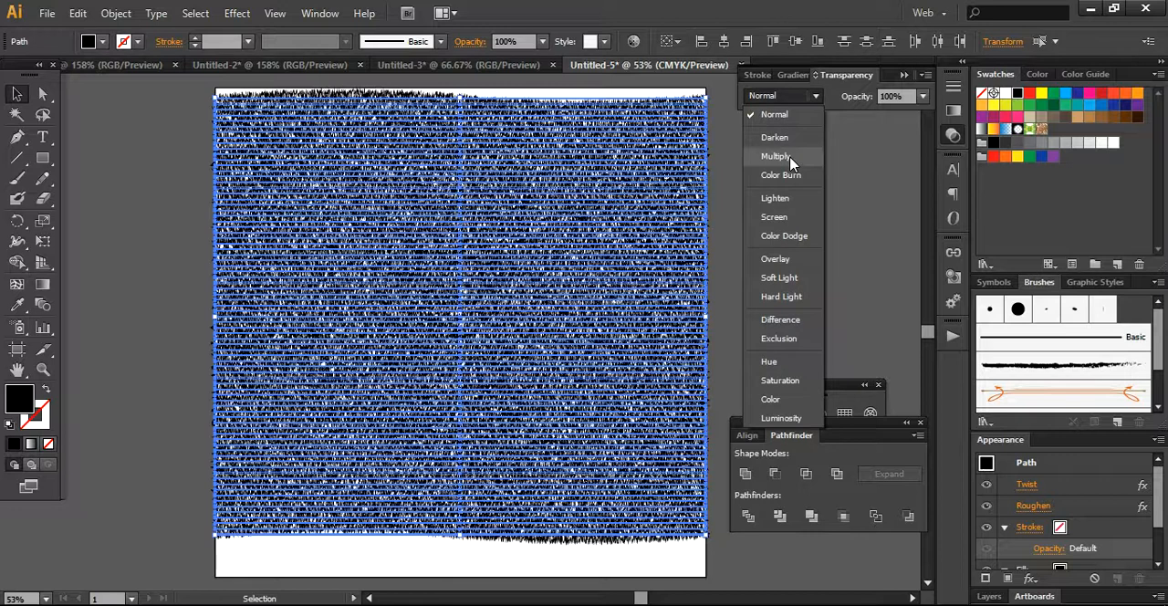
pyautogui.click(780, 276)
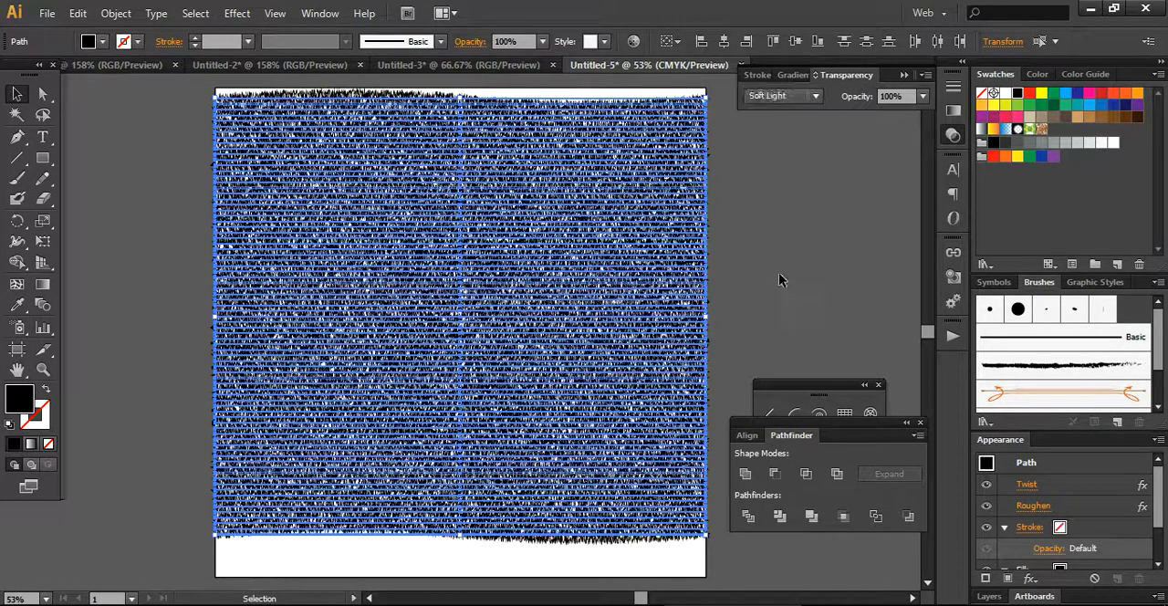
pyautogui.click(779, 280)
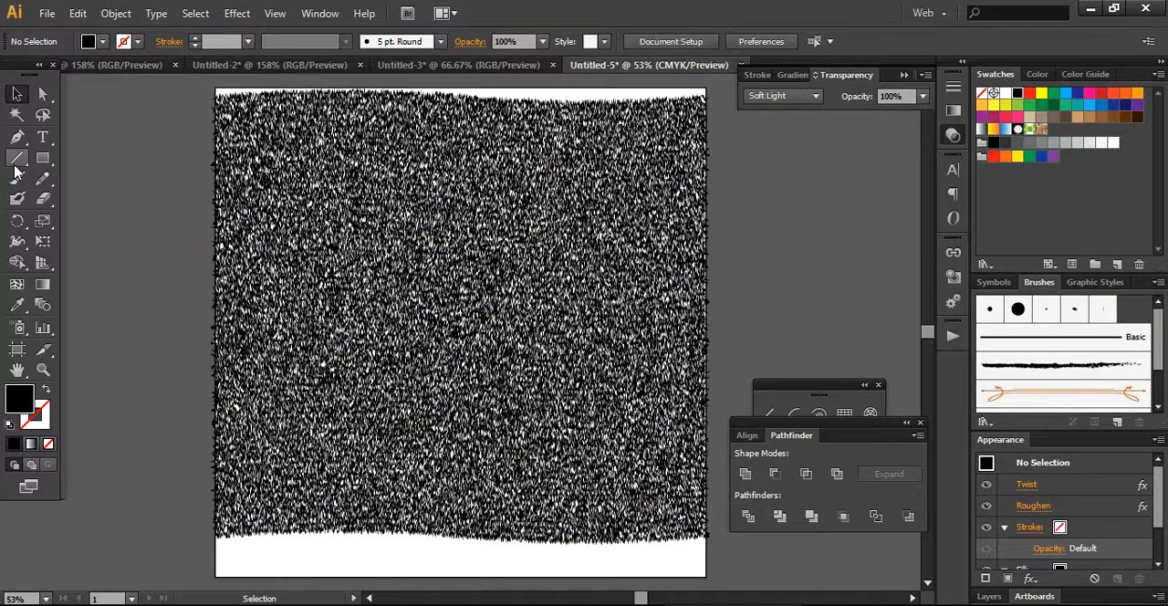
# Group all the roughened lines and place a duplicate of the group slightly below and to the right of the original.
pyautogui.moveTo(192, 95); pyautogui.dragTo(712, 556)
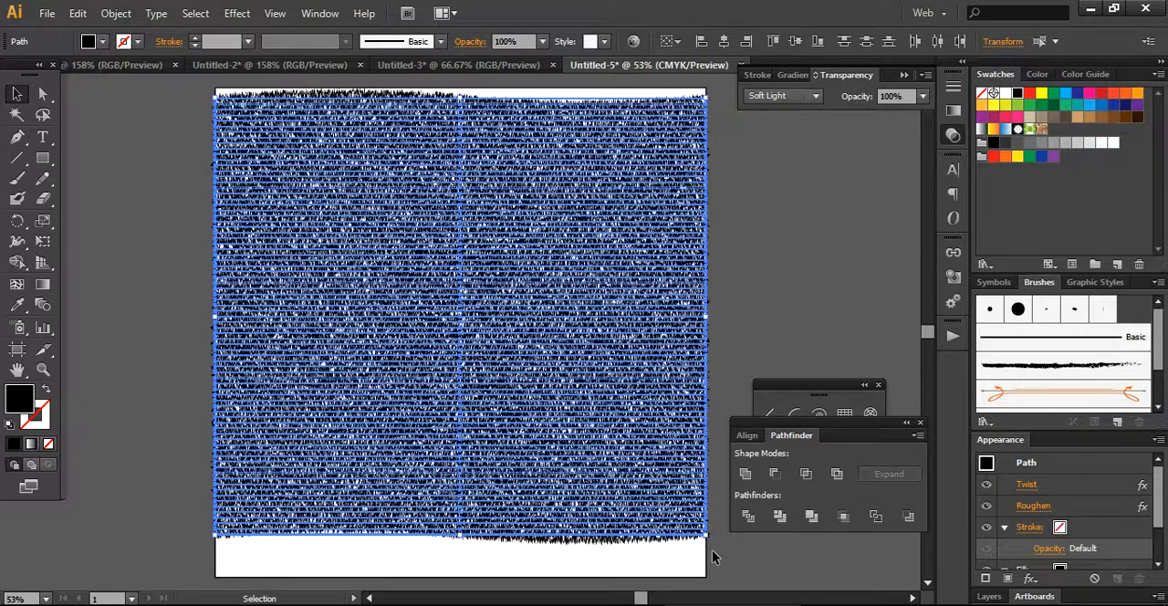
pyautogui.press('a')
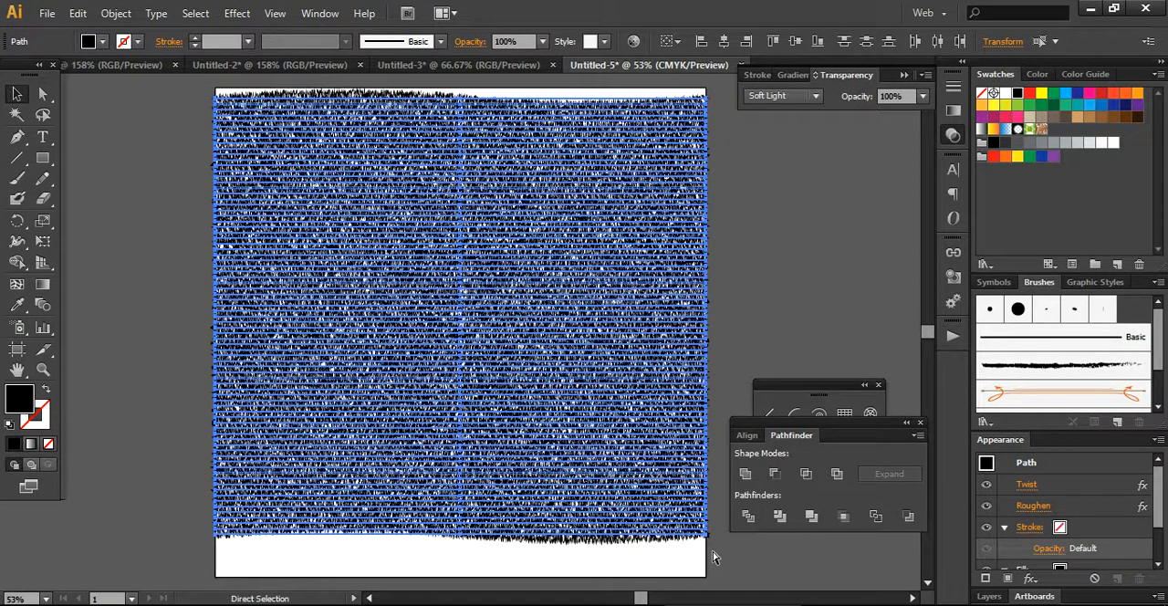
pyautogui.press('v')
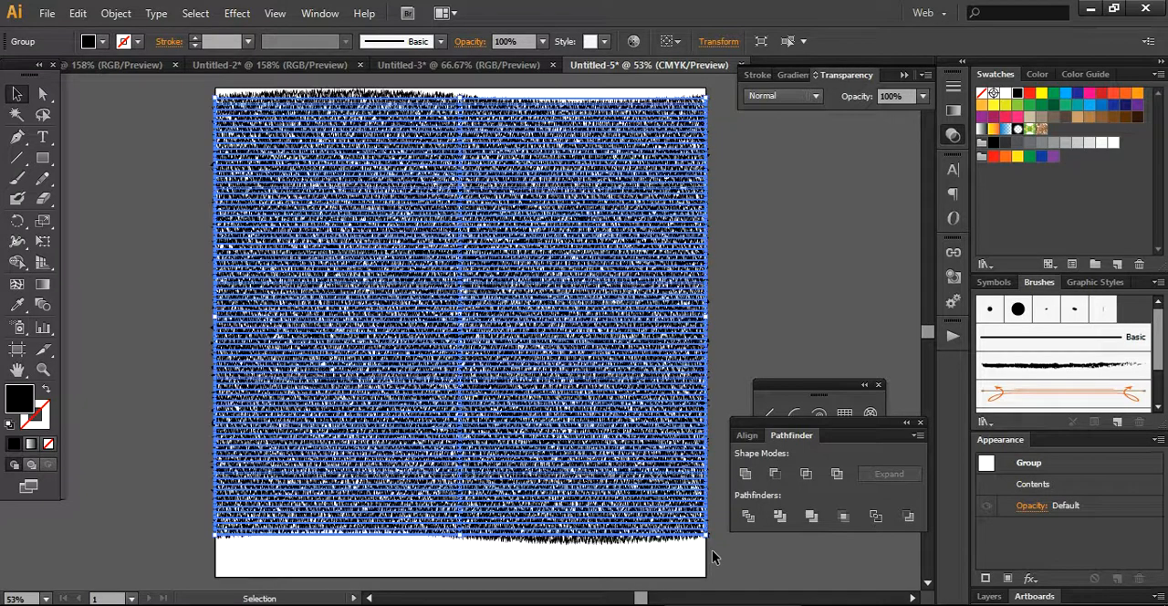
pyautogui.press('a')
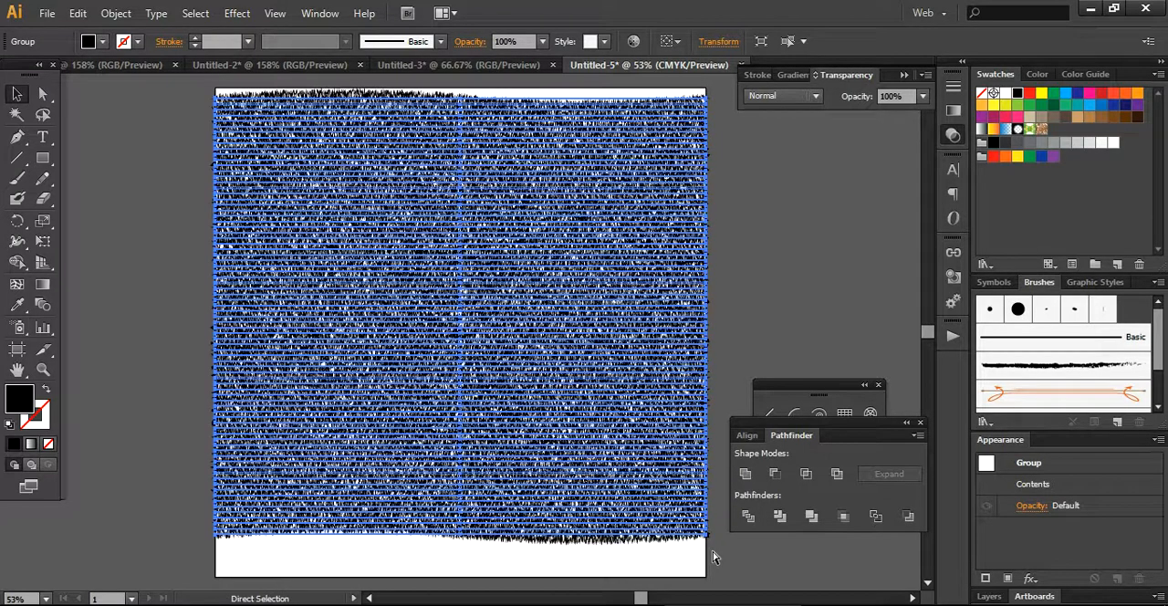
pyautogui.press('v')
pyautogui.moveTo(568, 355); pyautogui.dragTo(582, 390)
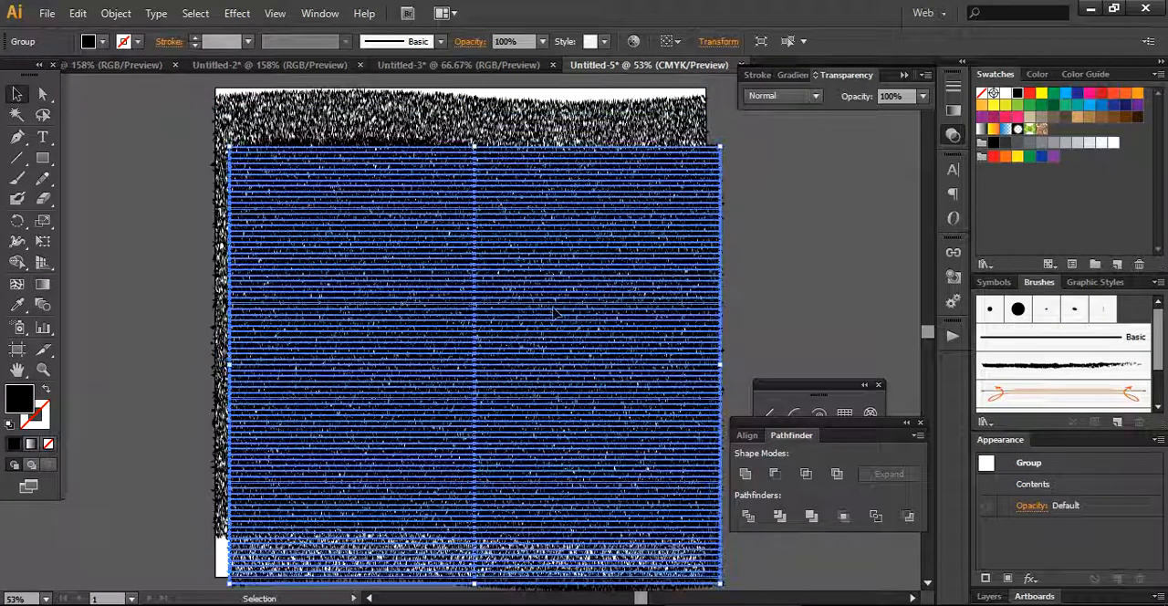
# Rotate the duplicated line group by 90° with the preview enabled.
pyautogui.rightClick(424, 263)
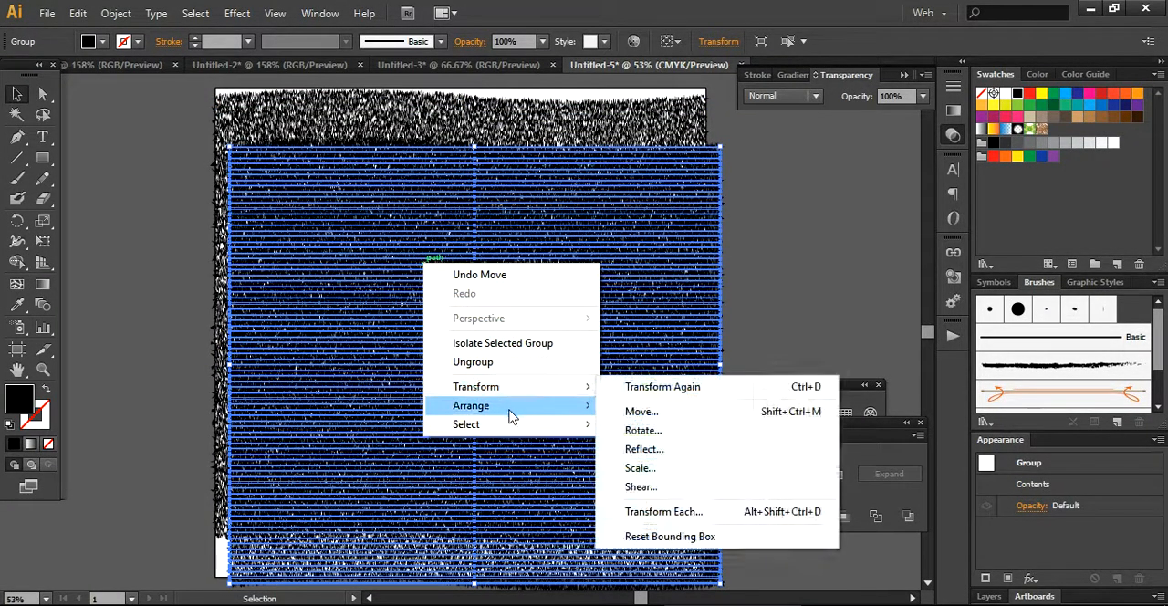
pyautogui.moveTo(553, 397)
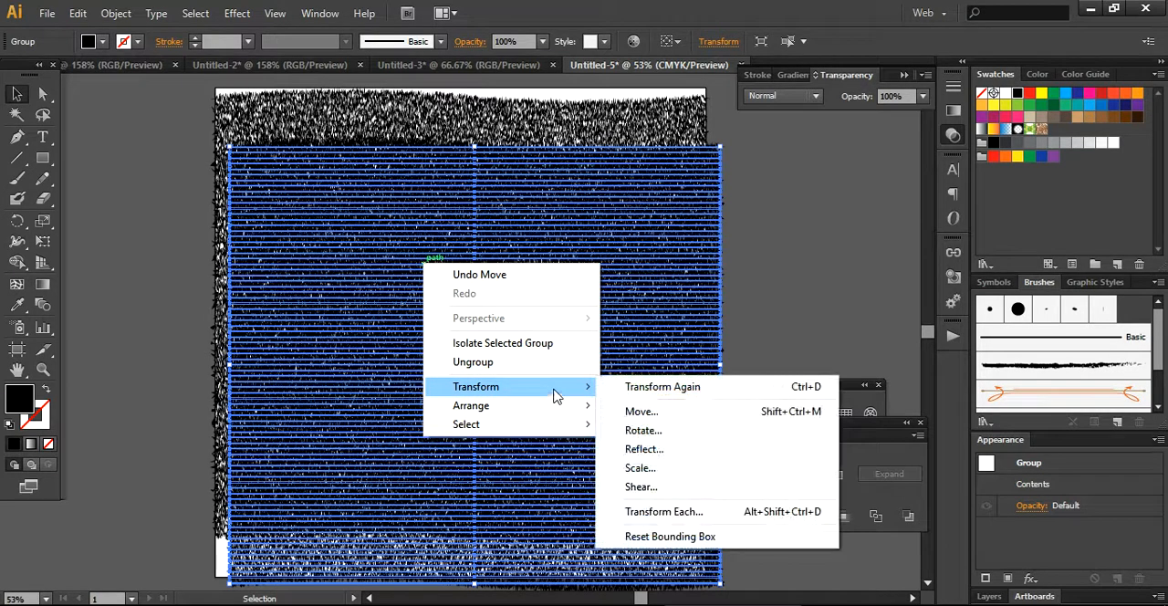
pyautogui.click(635, 431)
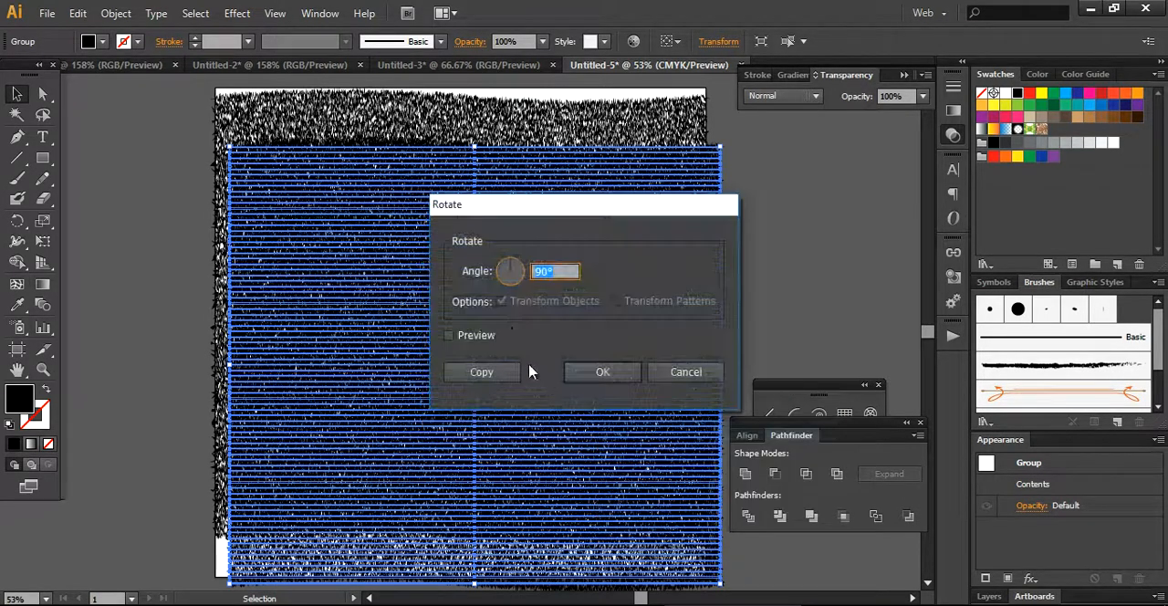
pyautogui.click(448, 336)
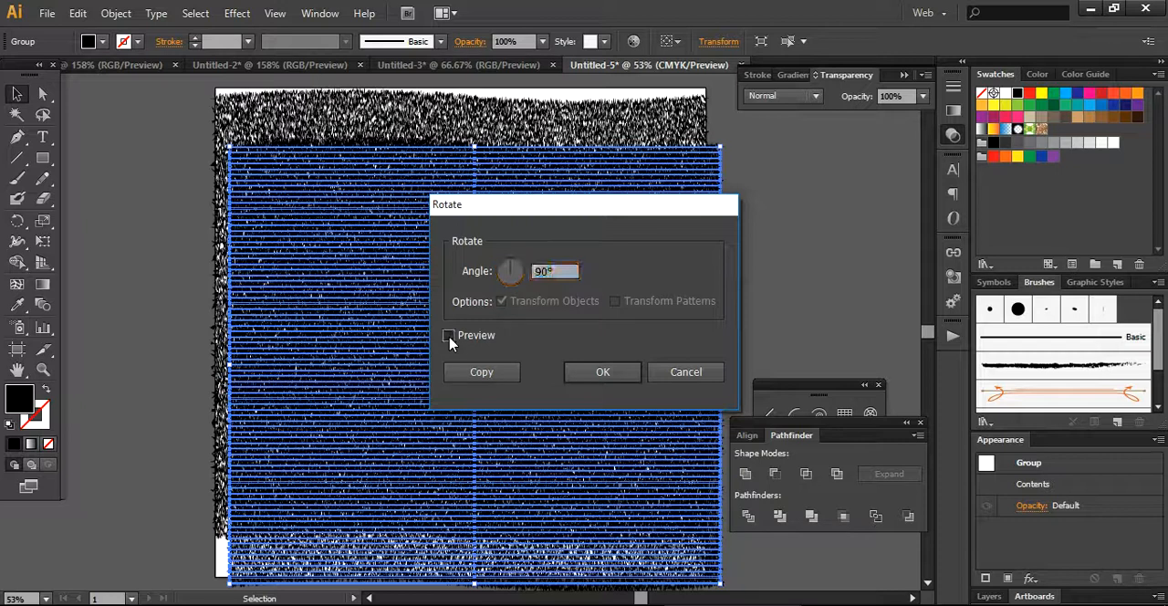
pyautogui.click(448, 337)
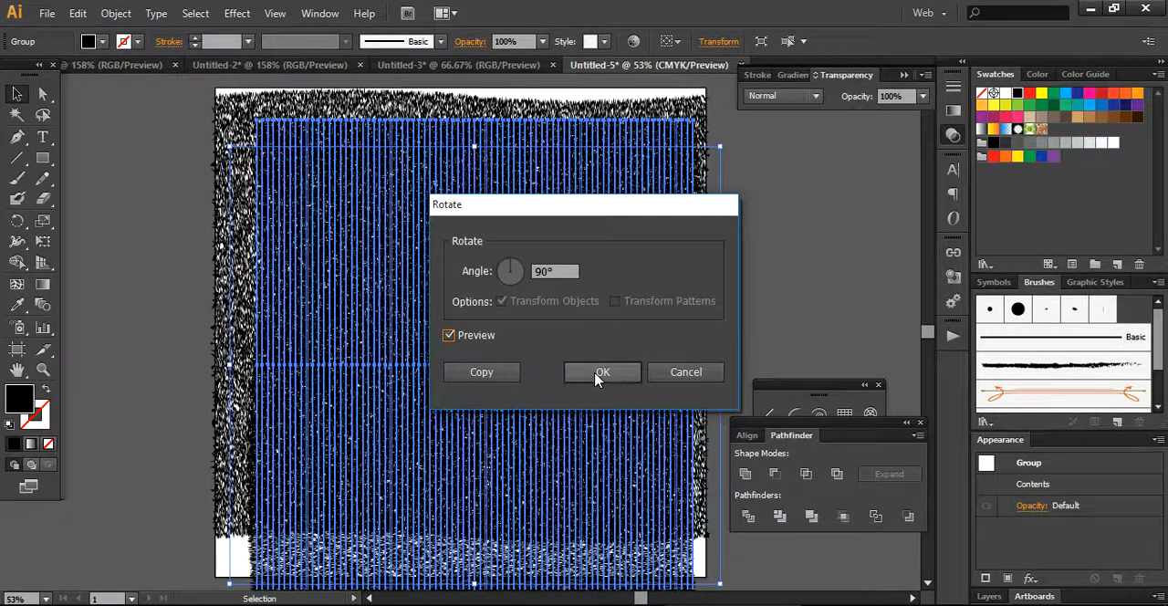
pyautogui.click(598, 372)
# Align the rotated group with the artboard's upper-left corner and stretch it to 14.97 in wide, reaching the right edge.
pyautogui.moveTo(491, 292); pyautogui.dragTo(453, 268)
pyautogui.moveTo(654, 335); pyautogui.dragTo(706, 327)
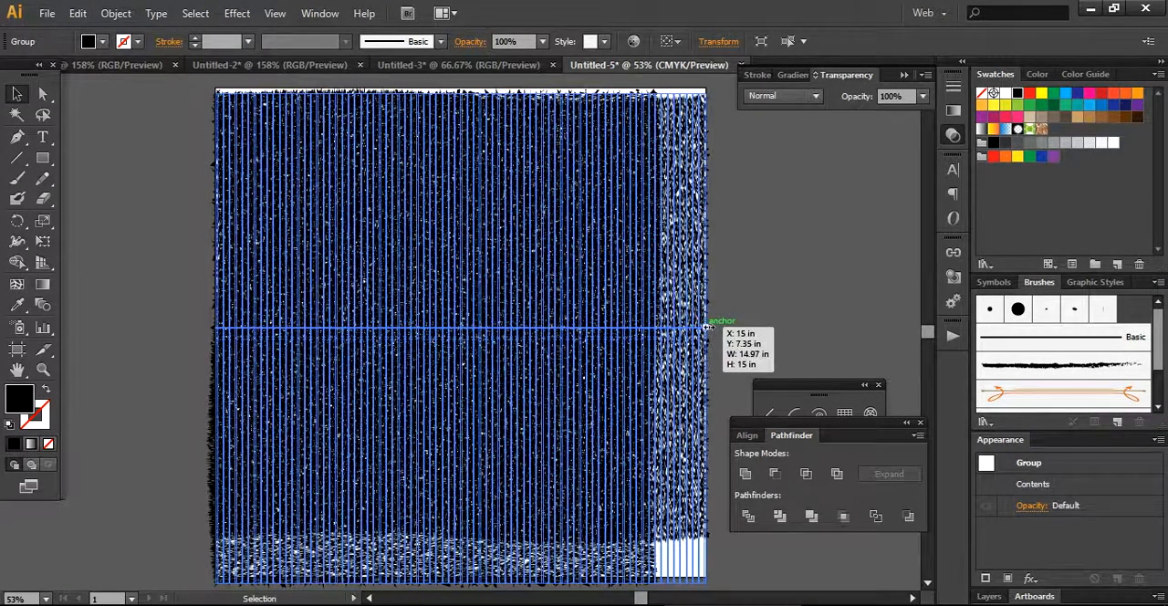
pyautogui.moveTo(770, 267); pyautogui.dragTo(769, 274)
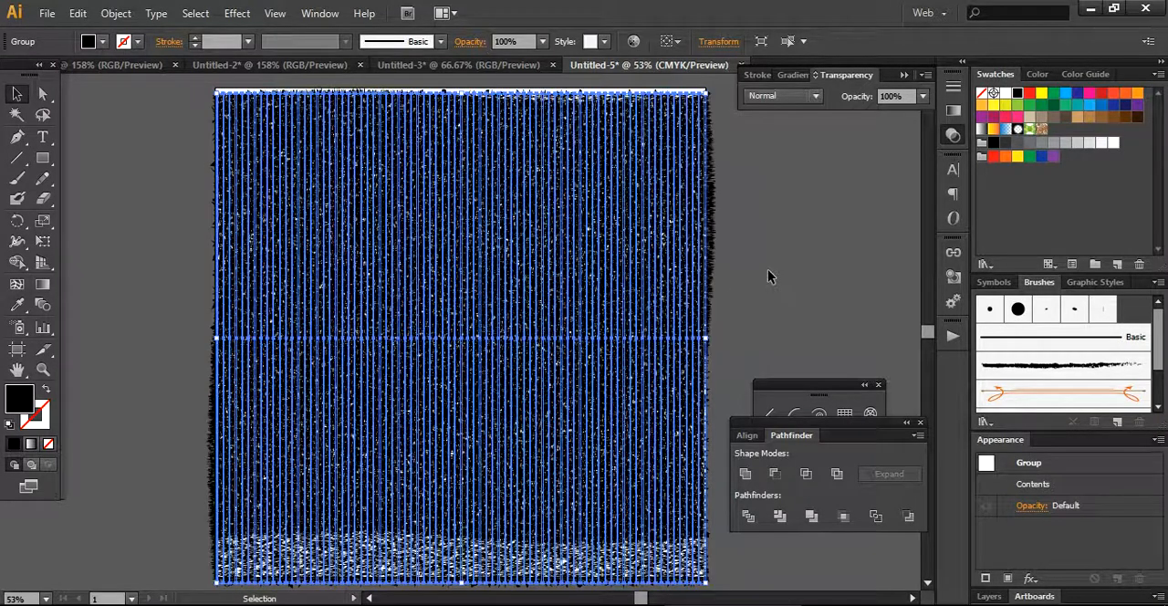
pyautogui.click(769, 277)
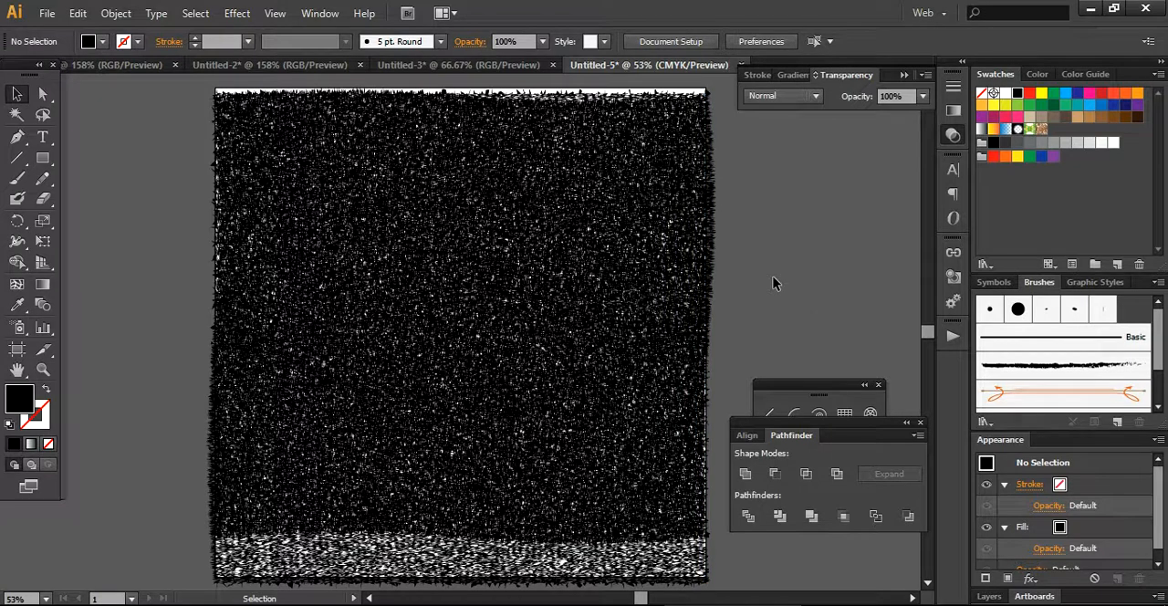
# Set the blend mode of the vertical line group to Overlay.
pyautogui.hotkey('ctrl', 'a')
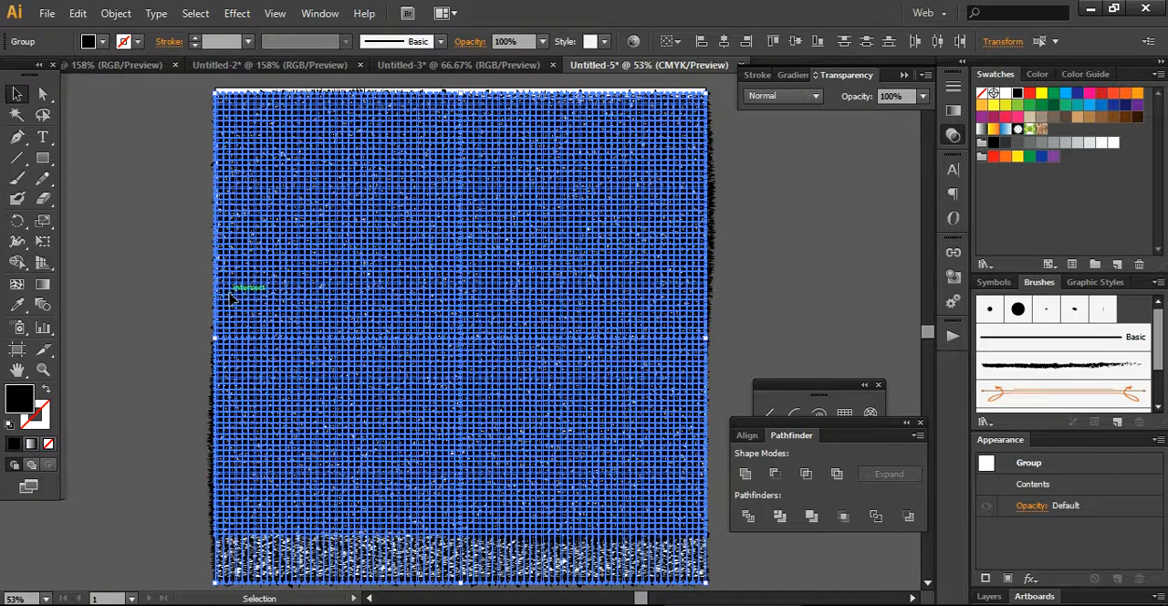
pyautogui.click(142, 368)
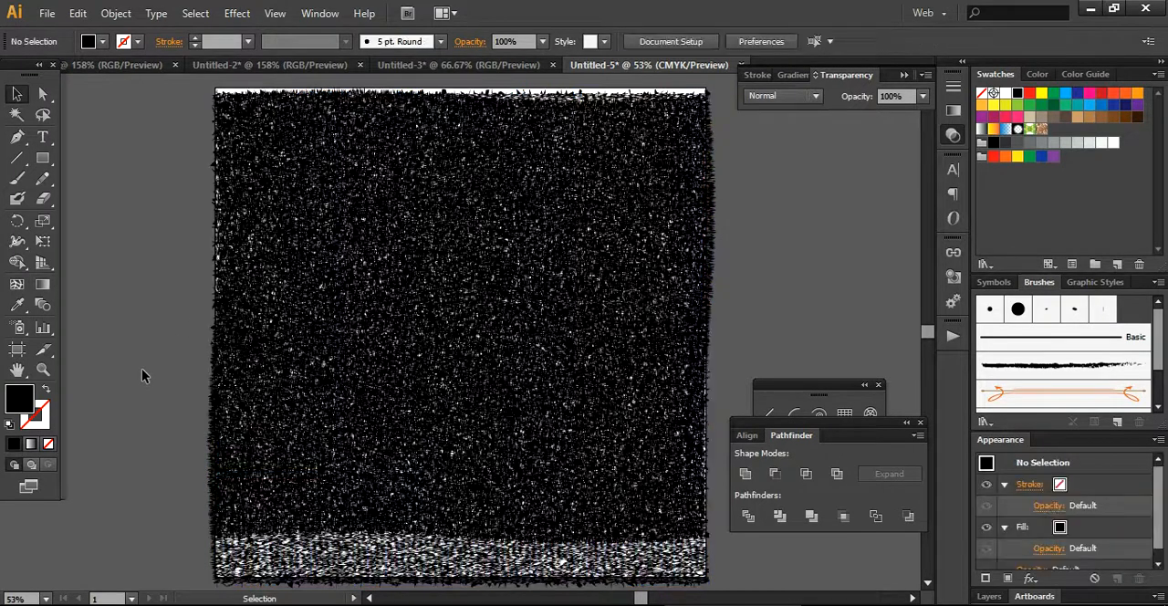
pyautogui.click(308, 298)
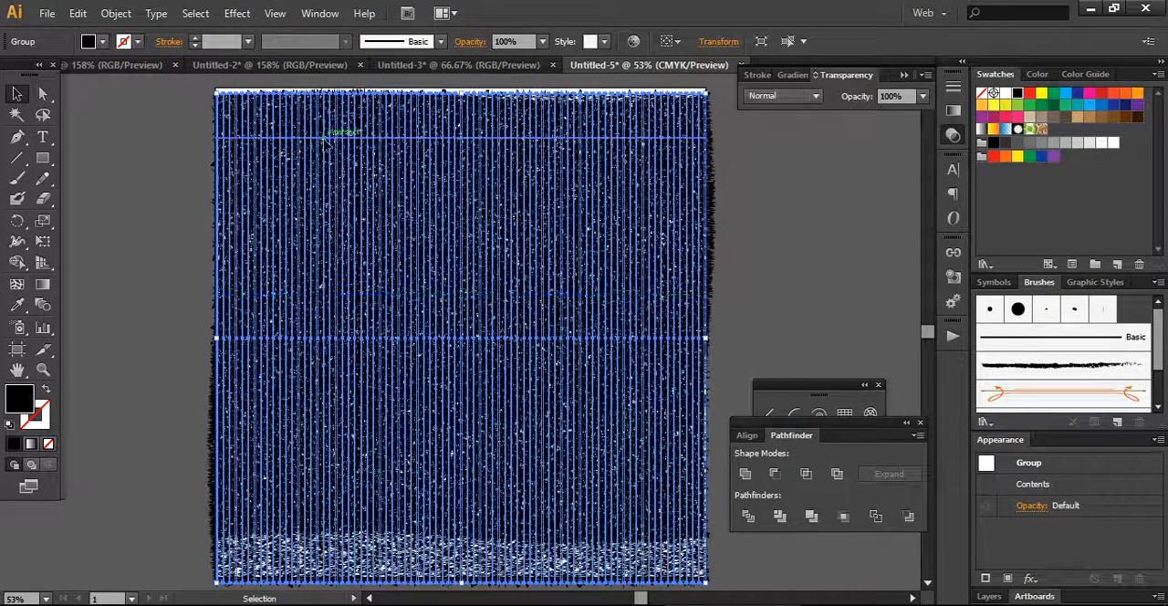
pyautogui.click(815, 96)
pyautogui.click(792, 265)
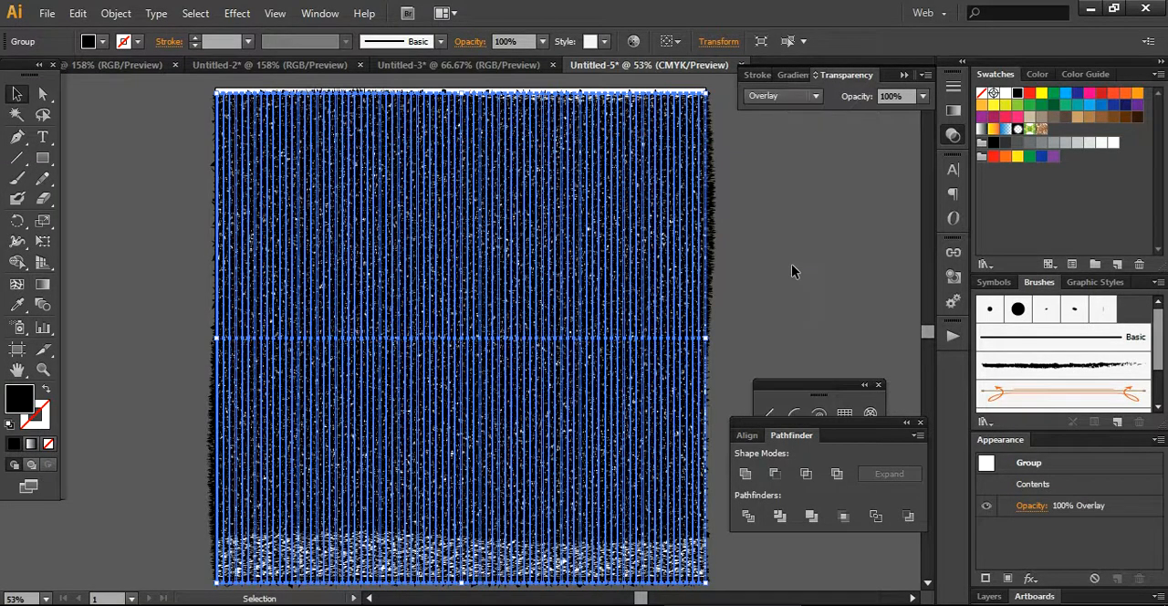
pyautogui.click(791, 263)
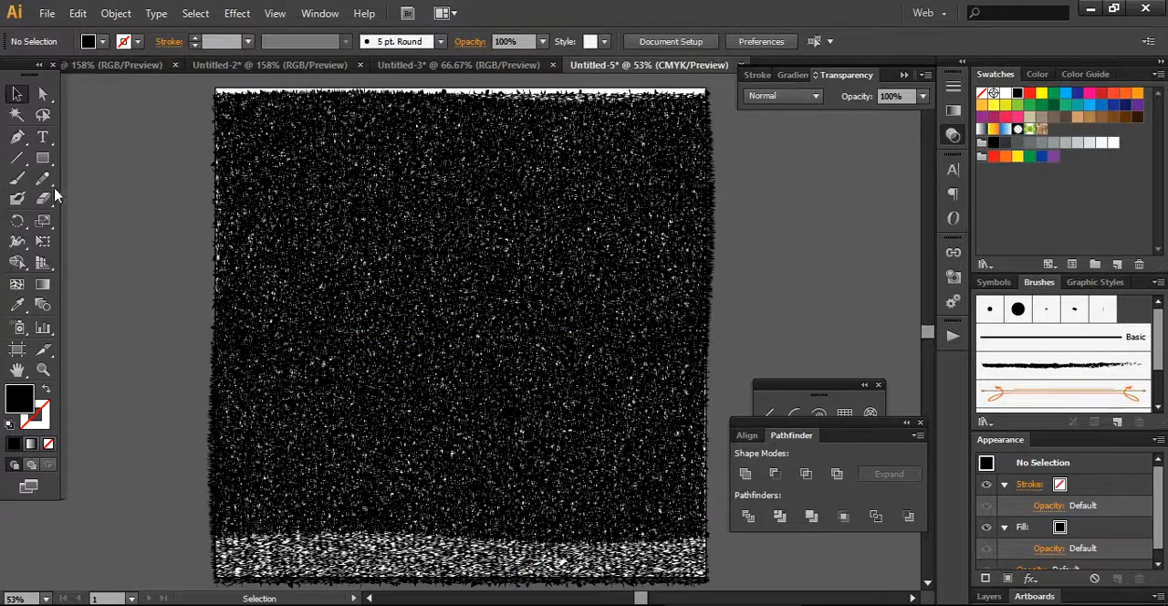
# Draw a rectangle across the artboard's width, covering the texture down to the lowest horizontal line.
pyautogui.click(43, 158)
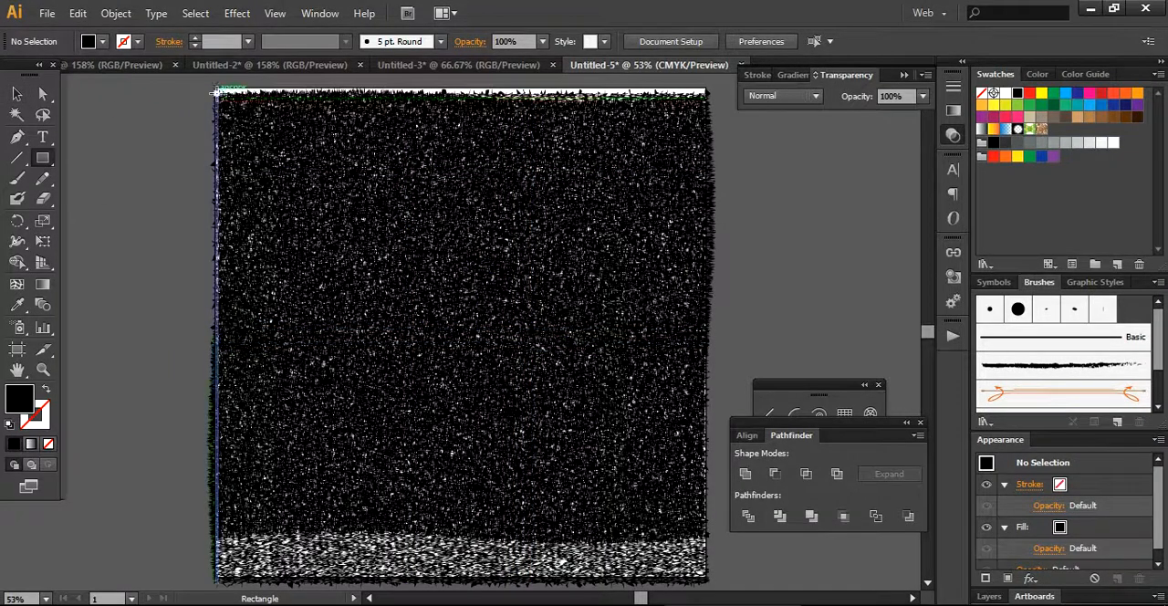
pyautogui.moveTo(216, 93); pyautogui.dragTo(705, 534)
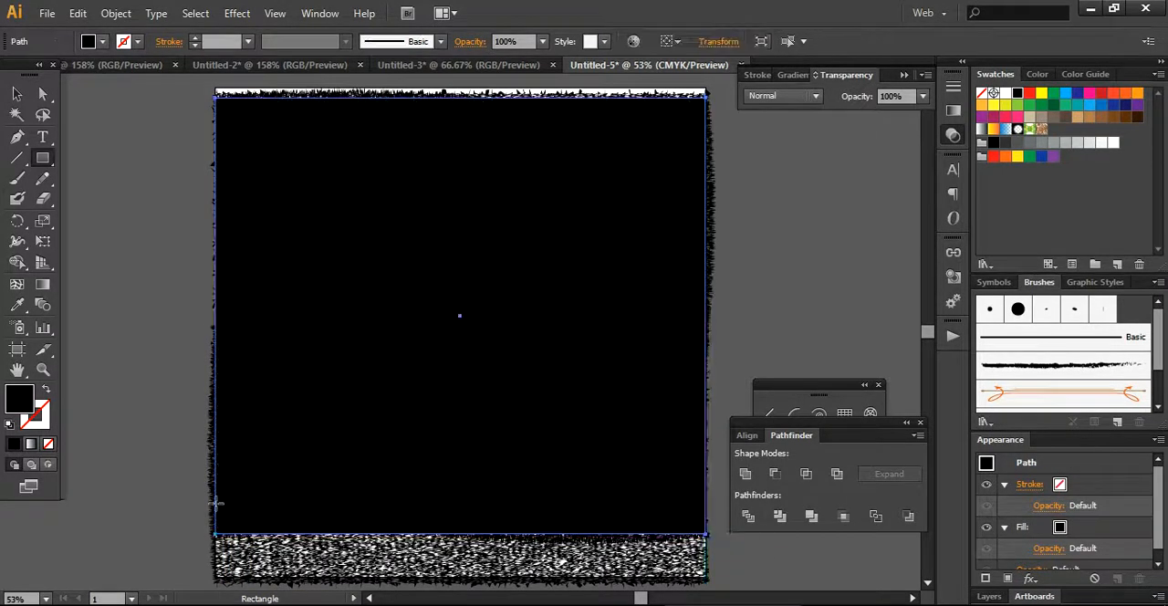
pyautogui.click(14, 94)
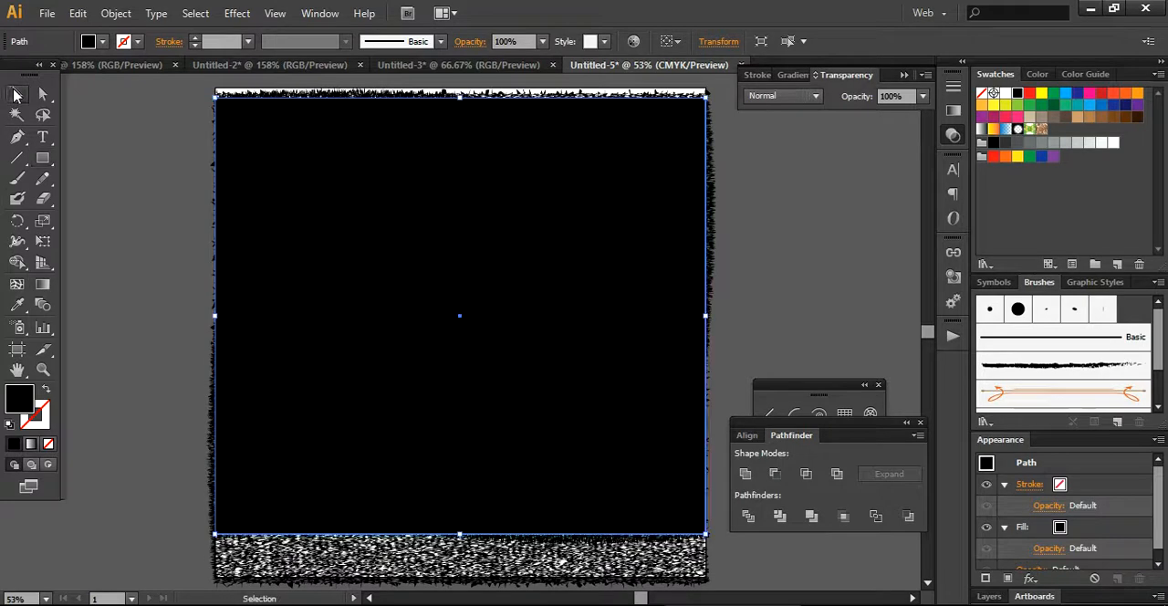
# Fill the new rectangle with the dark blue swatch.
pyautogui.click(152, 257)
pyautogui.click(357, 272)
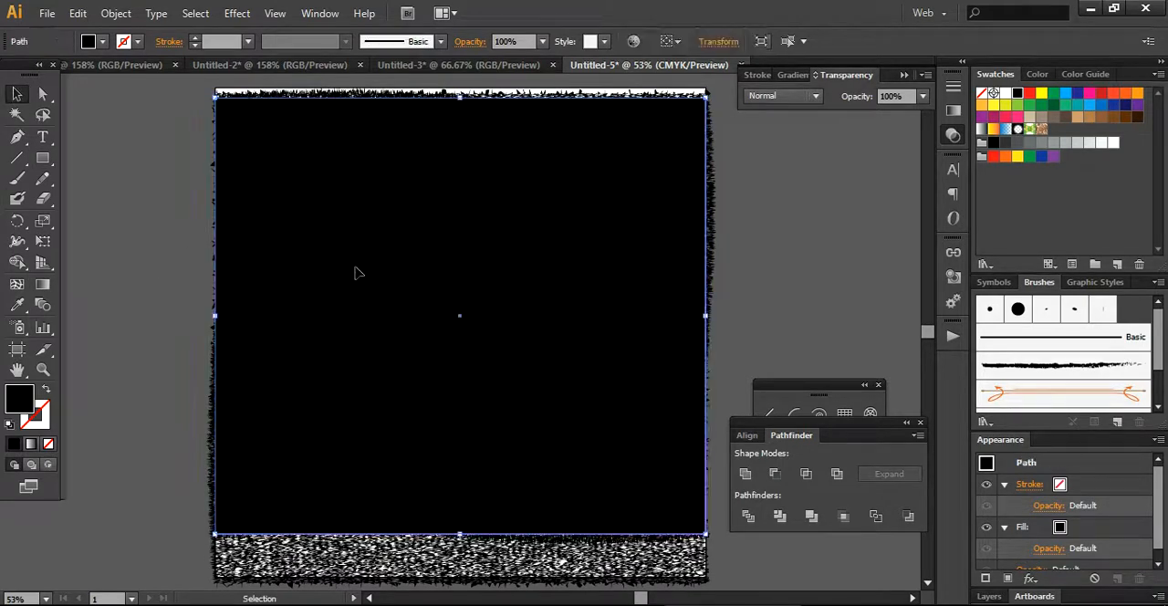
pyautogui.click(103, 42)
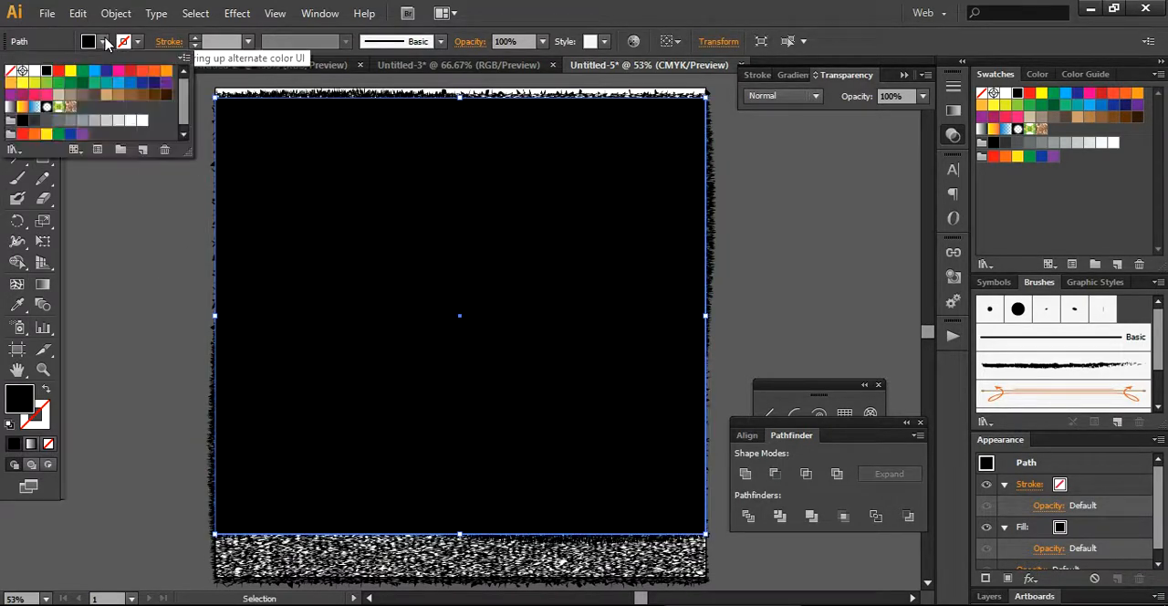
pyautogui.click(153, 83)
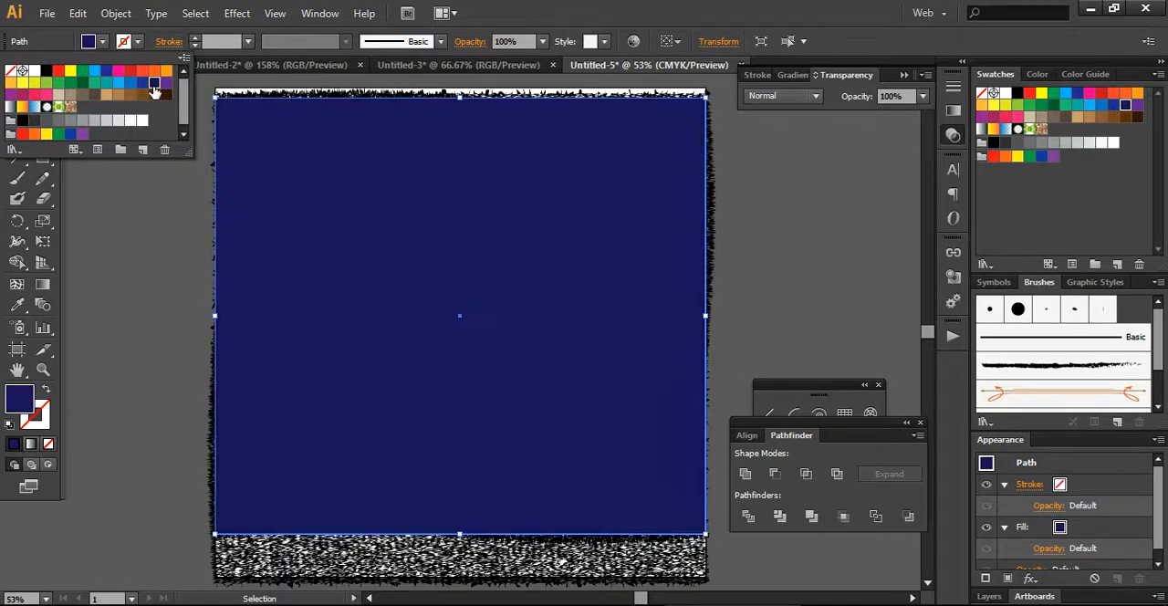
pyautogui.click(164, 219)
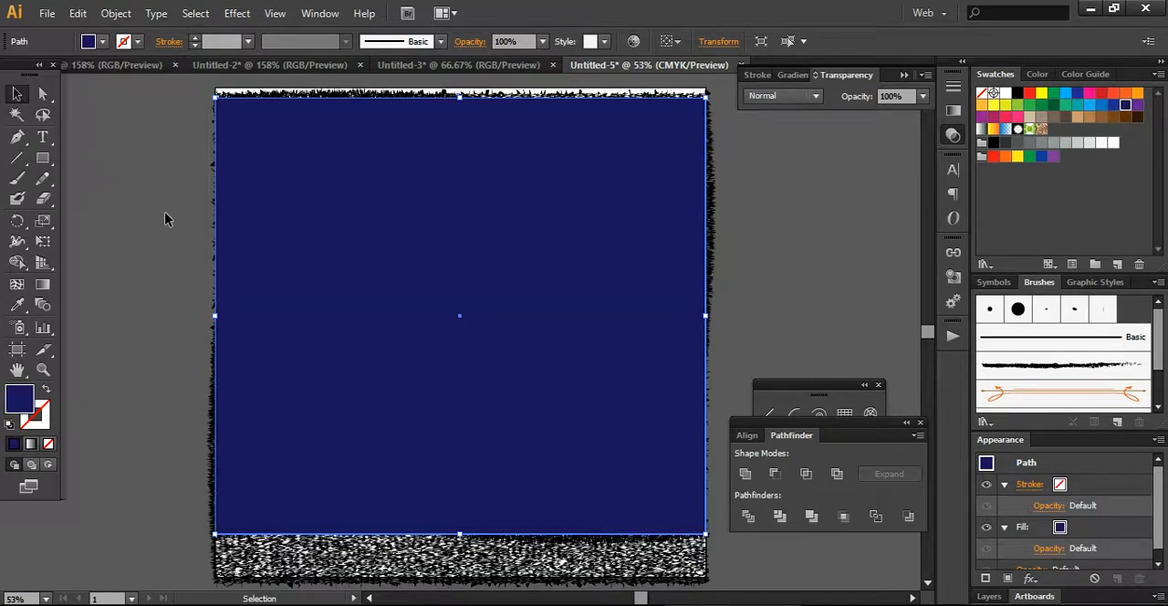
# Send the dark blue rectangle to the back, behind both texture groups.
pyautogui.rightClick(241, 145)
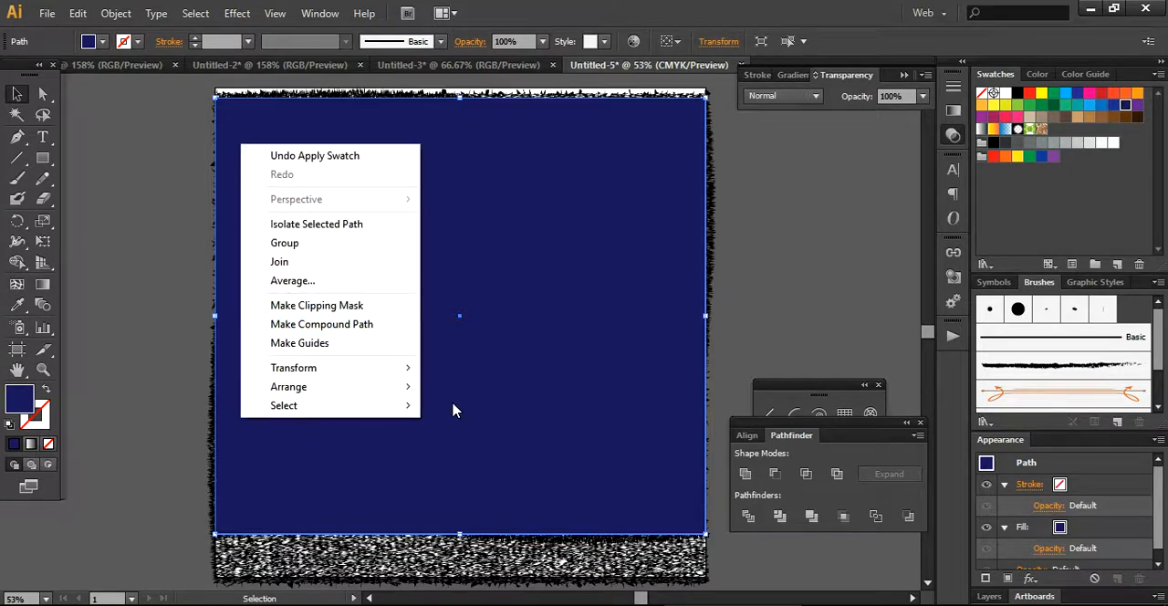
pyautogui.moveTo(388, 390)
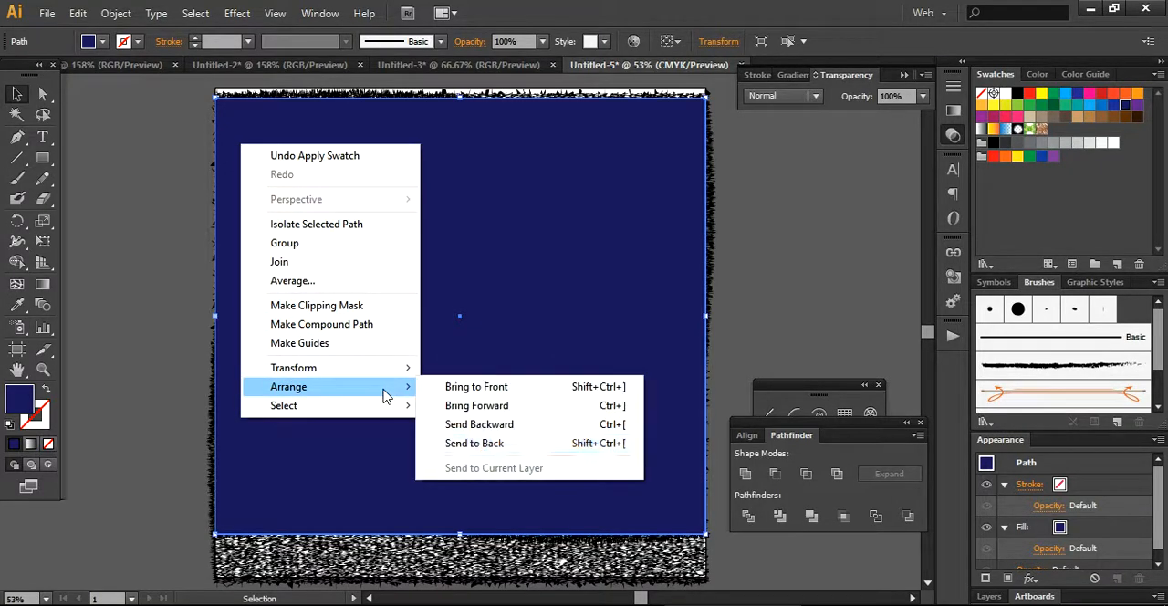
pyautogui.click(476, 444)
pyautogui.click(885, 267)
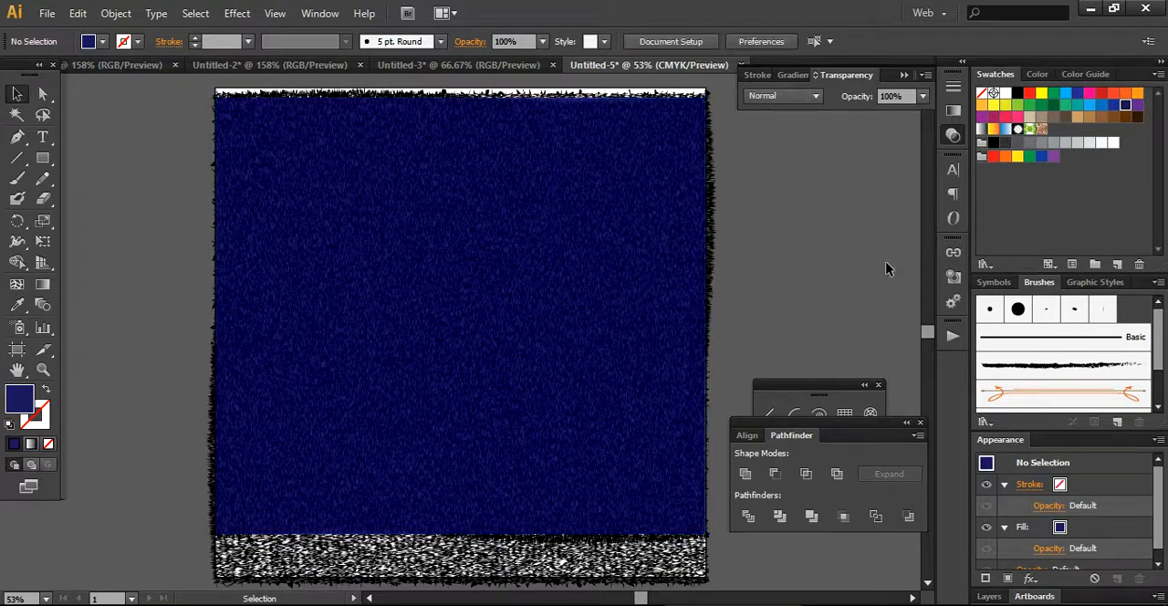
pyautogui.click(627, 311)
pyautogui.click(847, 255)
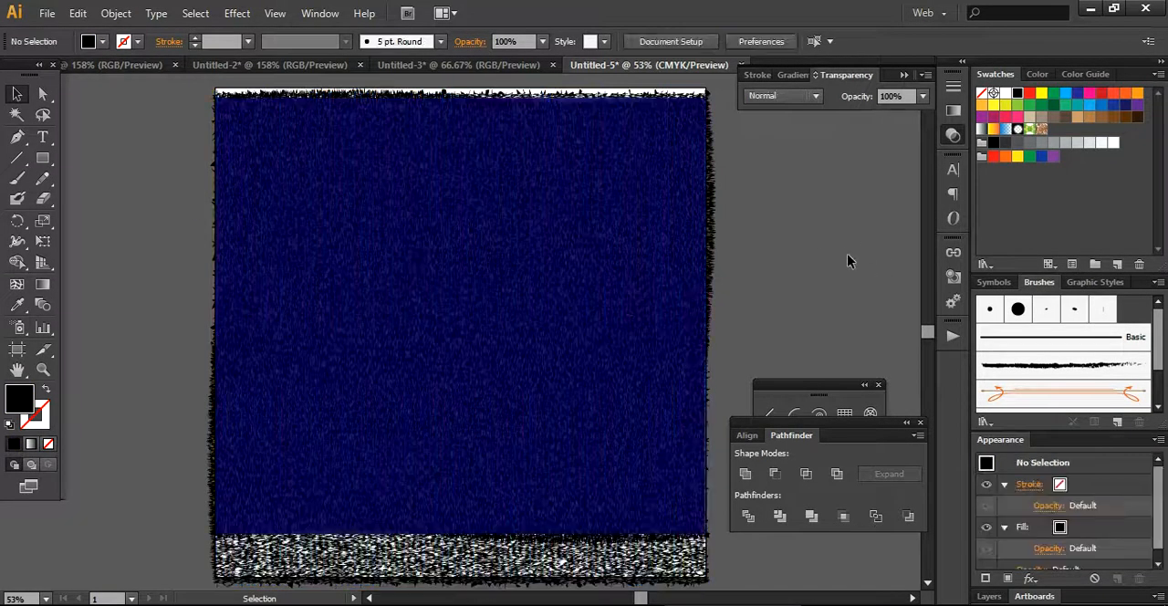
pyautogui.click(573, 332)
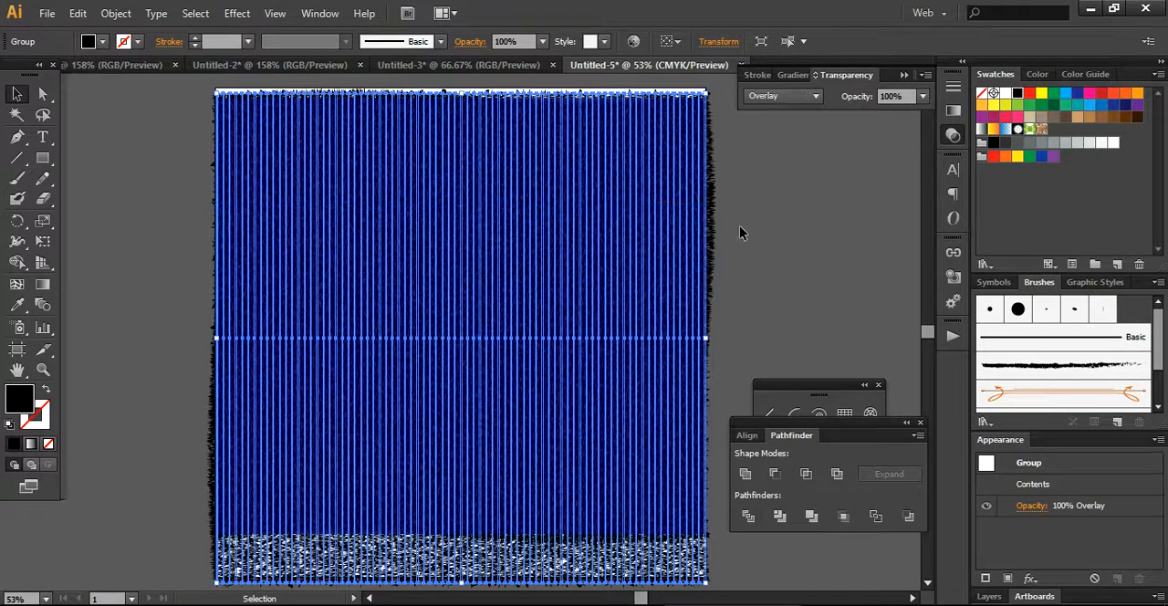
pyautogui.keyDown('shift'); pyautogui.click(620, 295); pyautogui.keyUp('shift')
pyautogui.moveTo(620, 295); pyautogui.dragTo(628, 354)
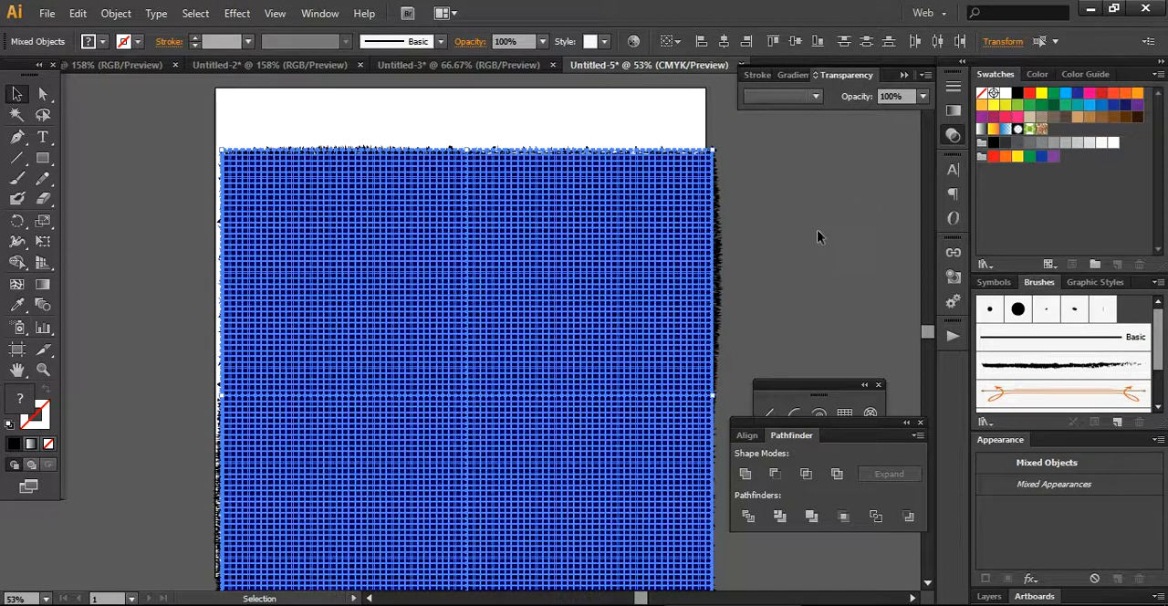
pyautogui.press('ctrl')
# Move the vertical line group, then the horizontal line group, down and leftward to uncover part of the dark blue rectangle.
pyautogui.click(755, 237)
pyautogui.moveTo(508, 259); pyautogui.dragTo(465, 347)
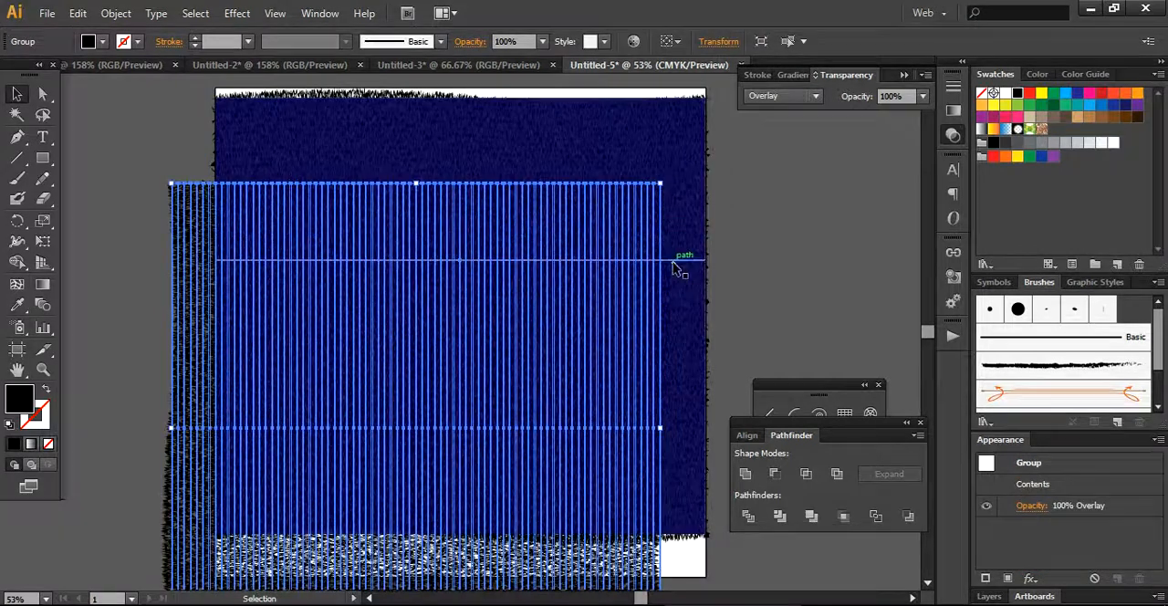
pyautogui.click(674, 266)
pyautogui.moveTo(674, 266); pyautogui.dragTo(617, 324)
pyautogui.click(804, 276)
# Darken the dark blue rectangle's fill by editing its swatch to C=100 M=100 Y=25 K=43.
pyautogui.click(697, 277)
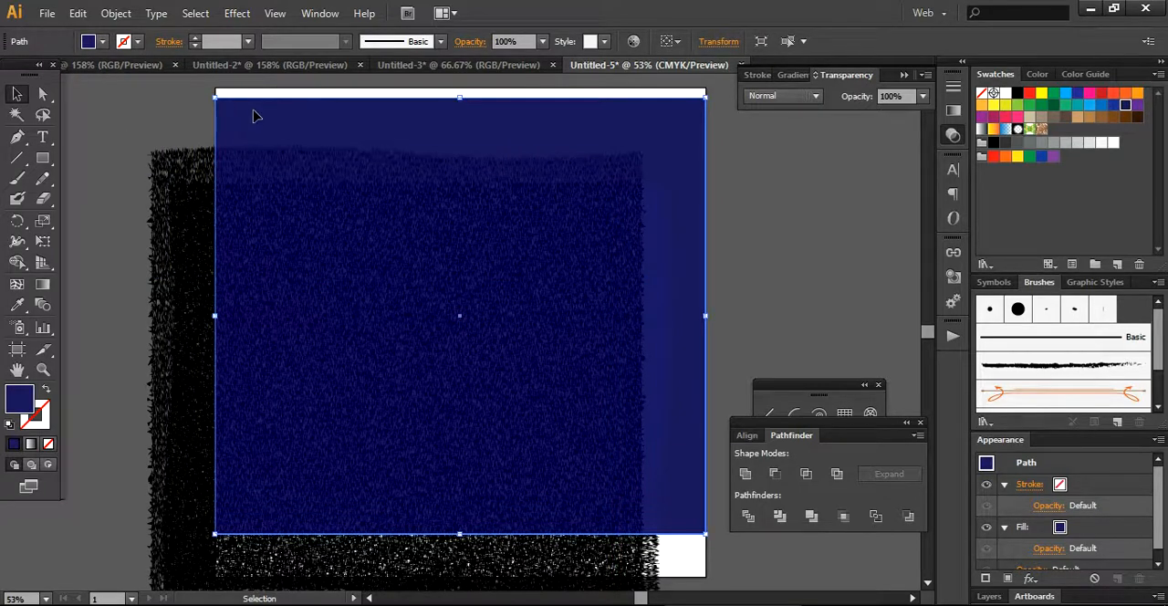
pyautogui.click(104, 42)
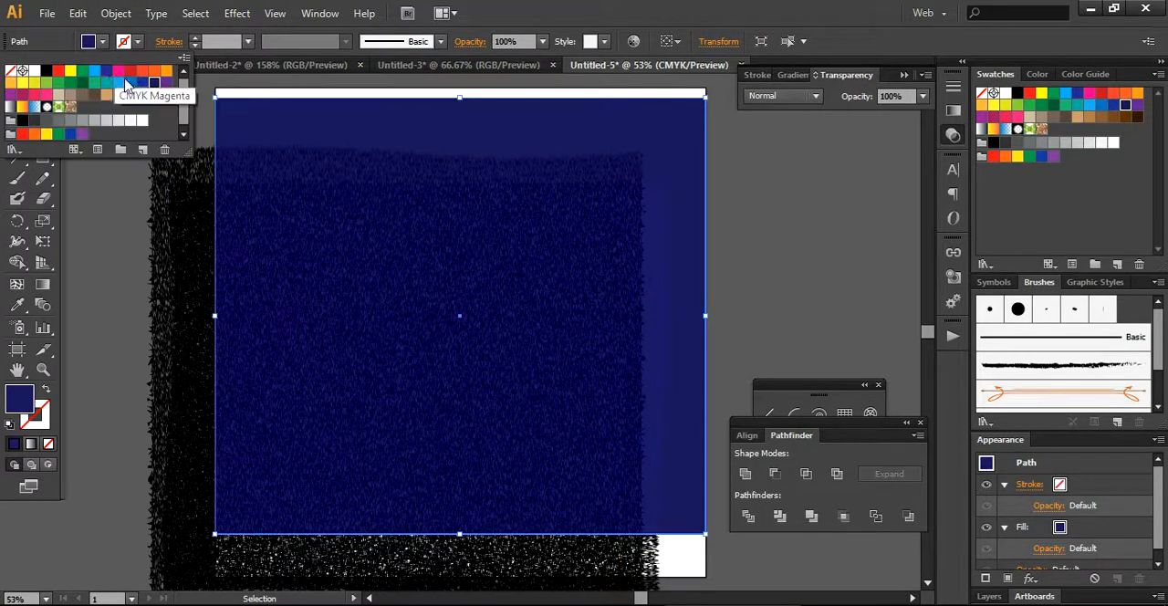
pyautogui.doubleClick(154, 84)
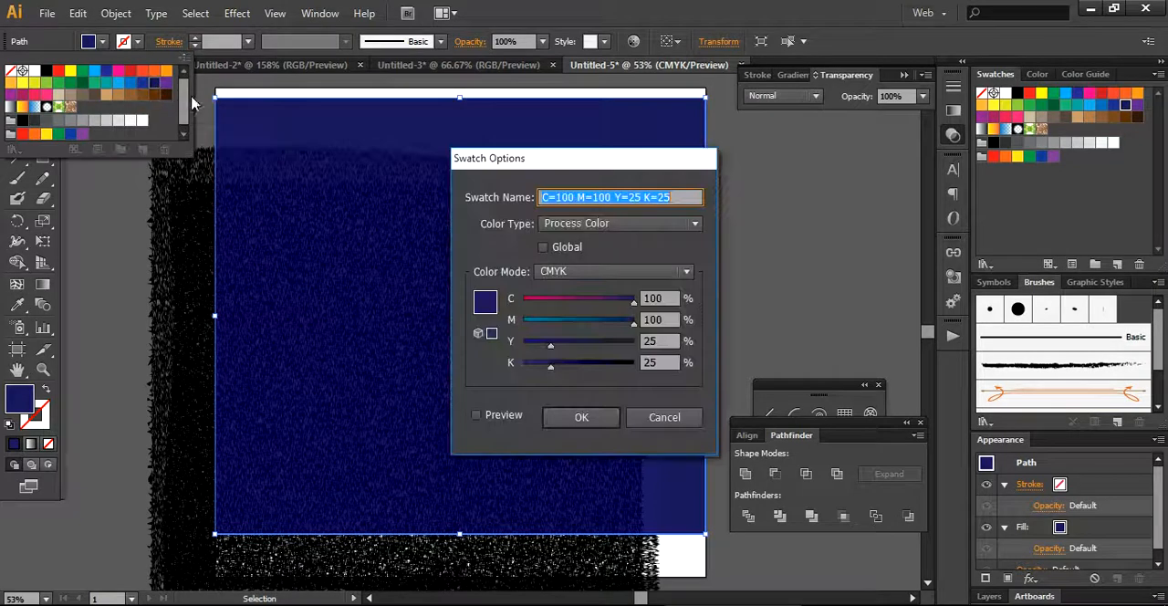
pyautogui.moveTo(553, 369); pyautogui.dragTo(573, 371)
pyautogui.click(579, 418)
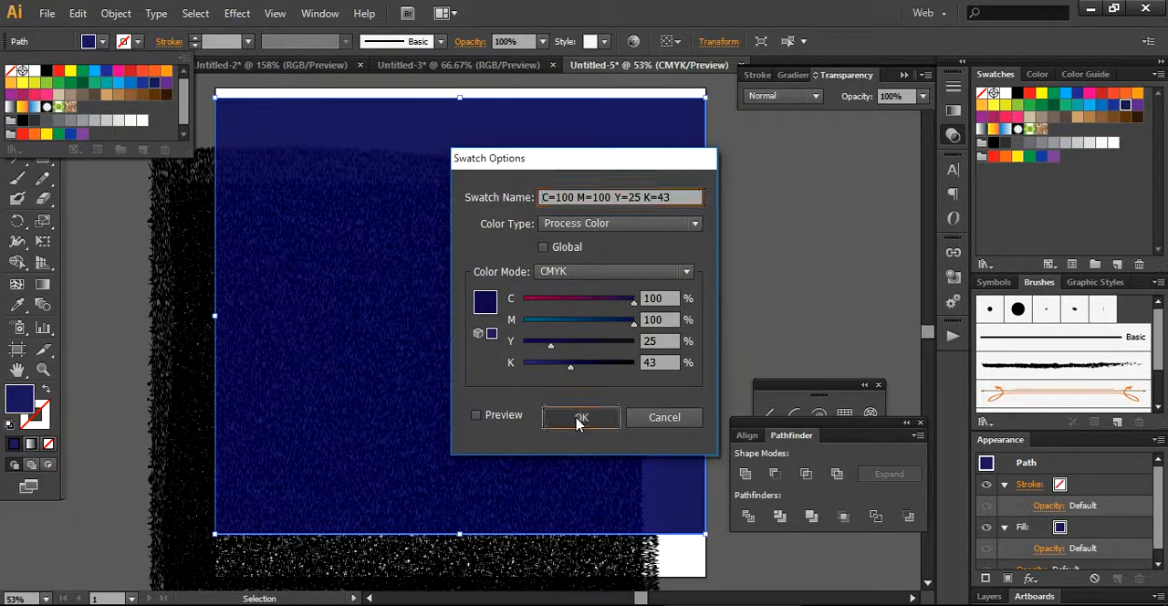
pyautogui.click(840, 179)
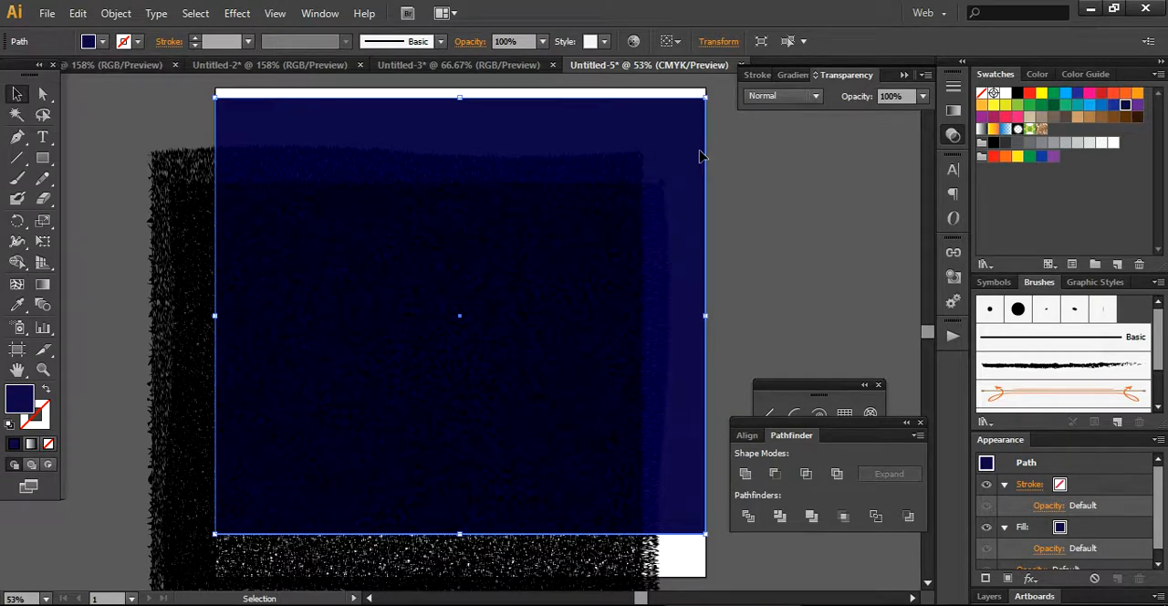
# Duplicate the dark blue rectangle and place the copy beside the artboard on its right.
pyautogui.press('a')
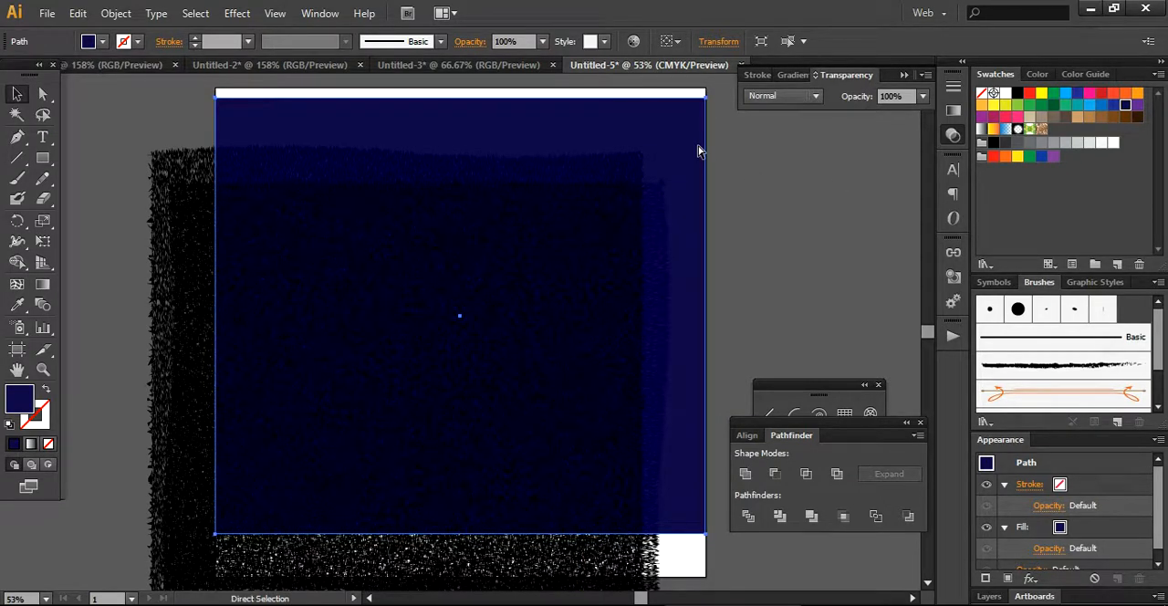
pyautogui.hotkey('ctrl', 'v')
pyautogui.moveTo(449, 162); pyautogui.dragTo(886, 230)
pyautogui.moveTo(740, 235); pyautogui.dragTo(848, 218)
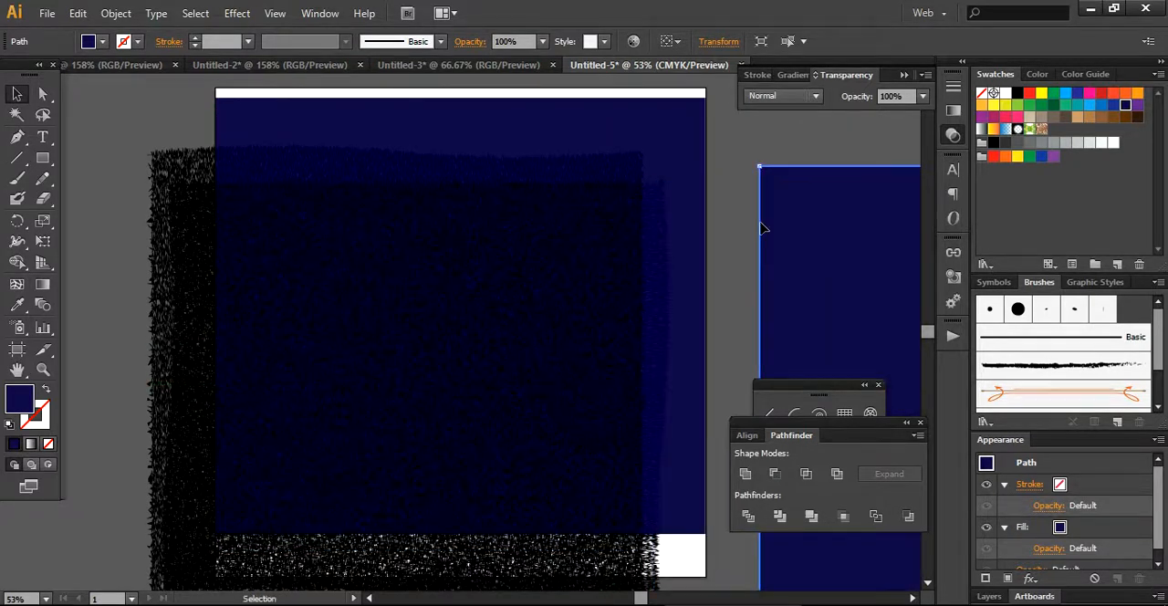
pyautogui.click(720, 196)
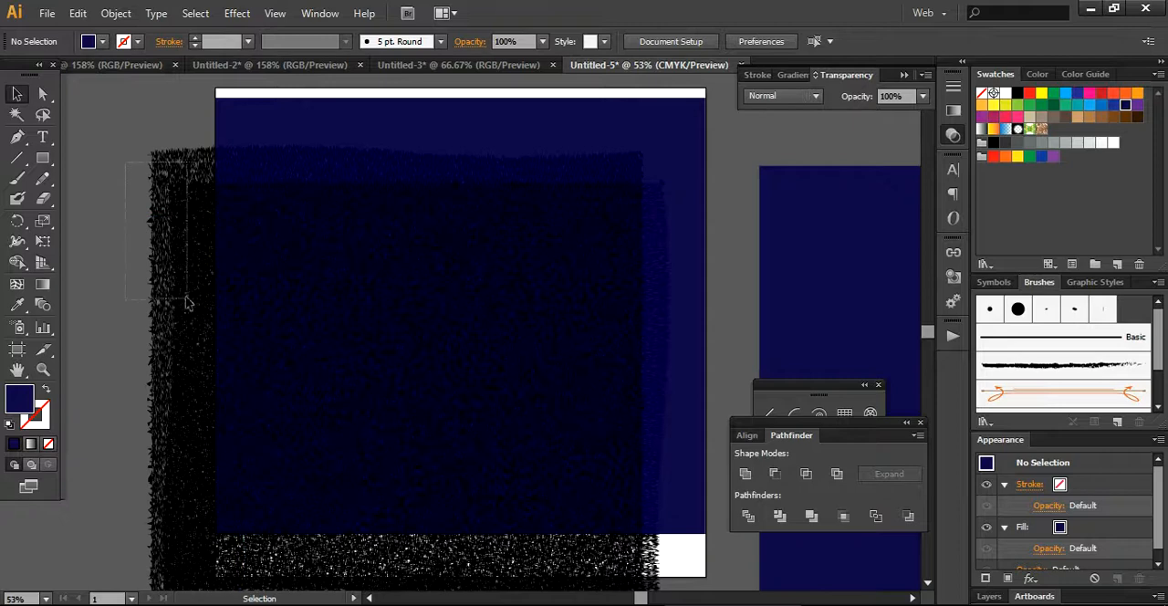
# Move the vertical line group back over the dark blue rectangle, aligning it near the rectangle's upper edge.
pyautogui.moveTo(205, 312); pyautogui.dragTo(249, 232)
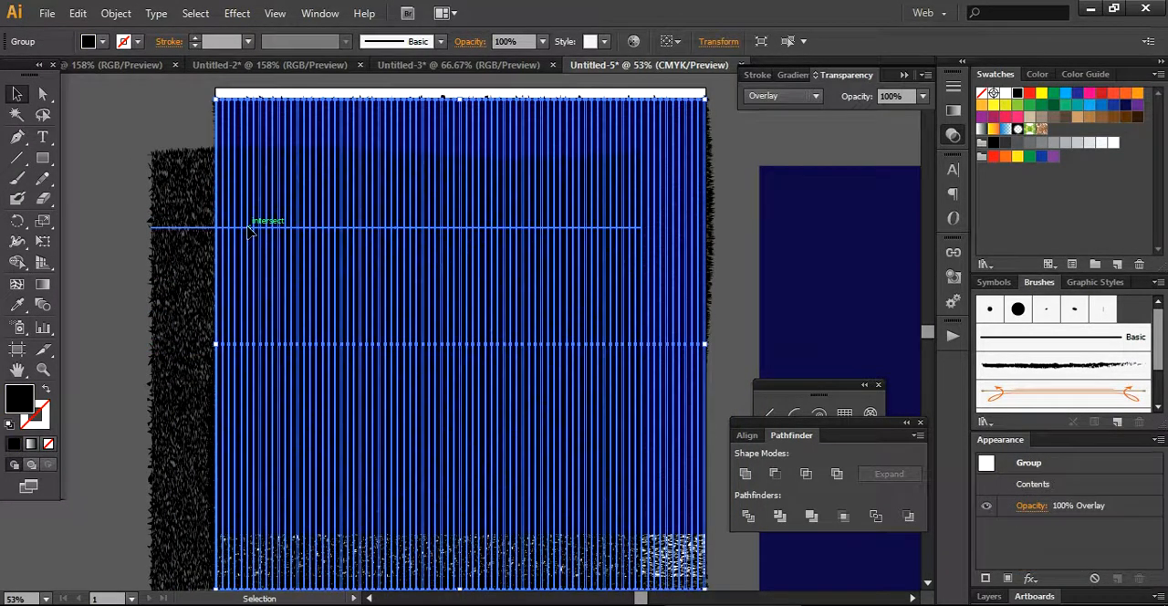
pyautogui.hotkey('ctrl', 'shift', 'a')
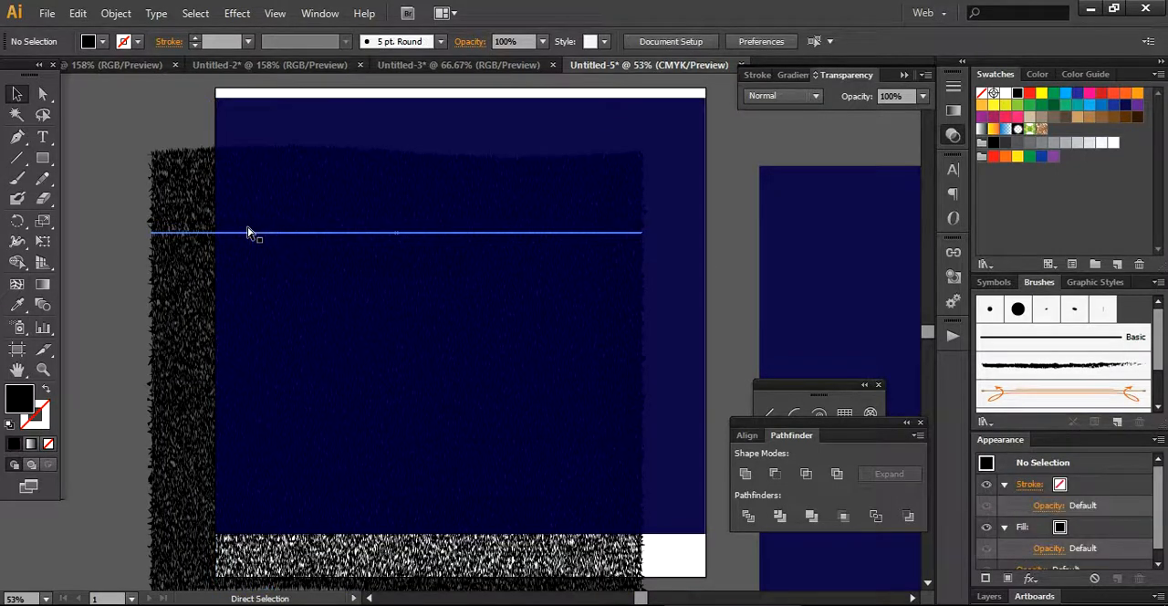
pyautogui.click(247, 230)
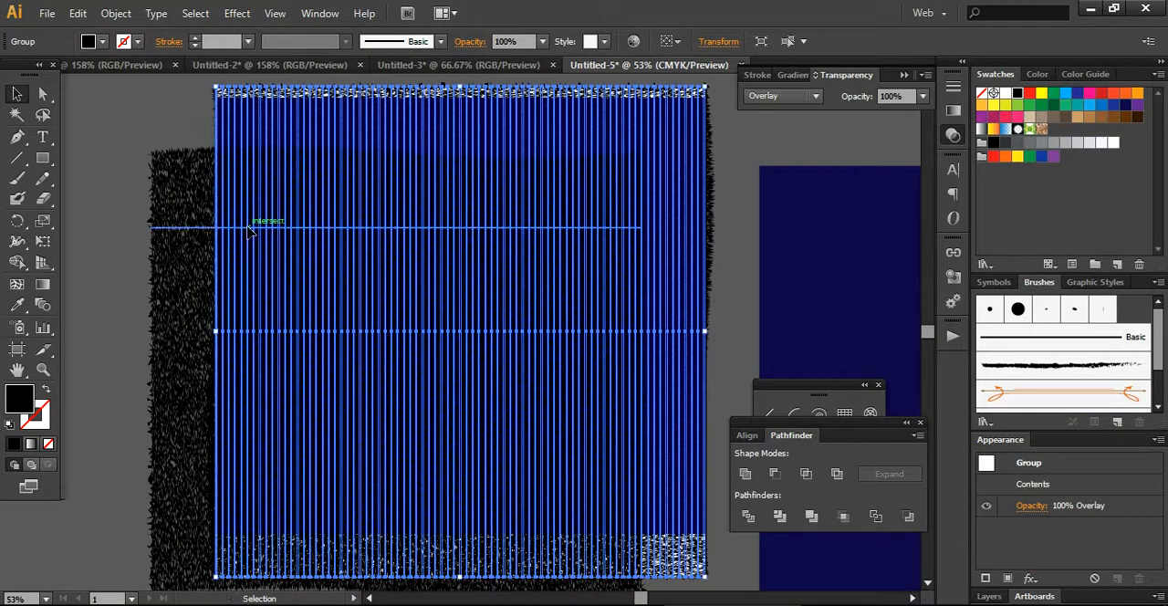
pyautogui.click(119, 256)
pyautogui.moveTo(427, 110); pyautogui.dragTo(426, 118)
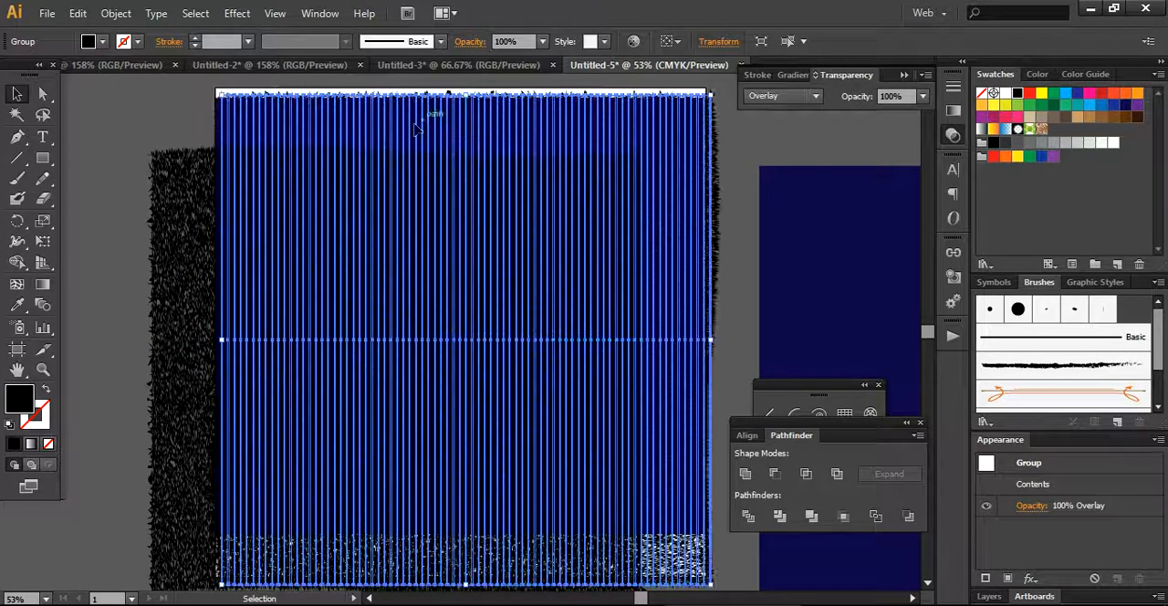
pyautogui.click(99, 253)
# Move the horizontal line group back over the dark blue rectangle and bring it to the front.
pyautogui.moveTo(190, 295); pyautogui.dragTo(233, 255)
pyautogui.rightClick(233, 254)
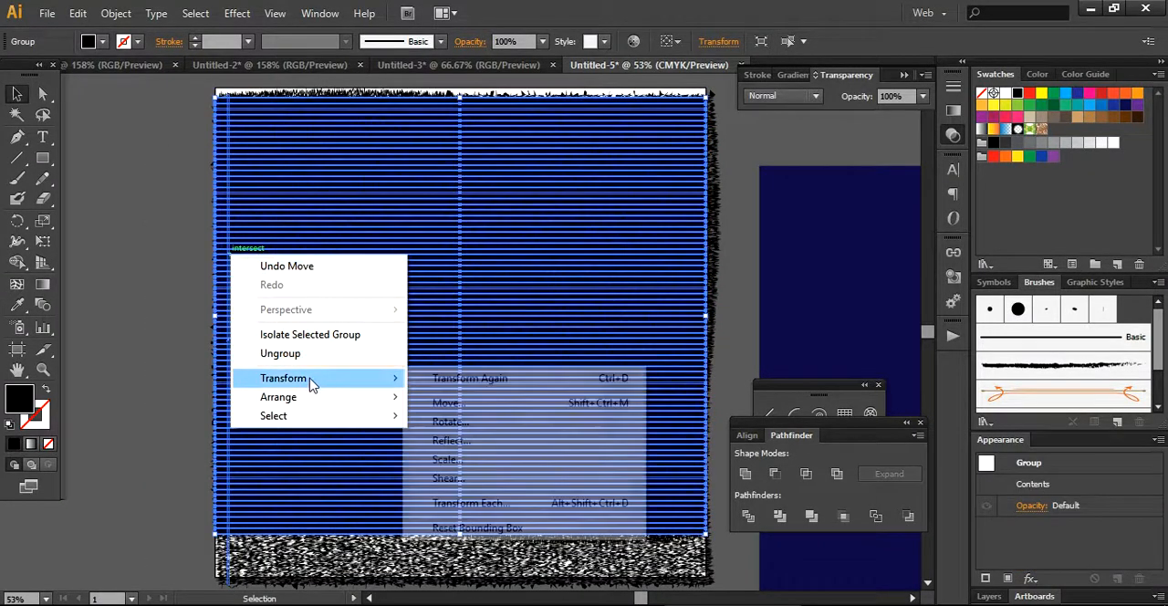
pyautogui.moveTo(342, 400)
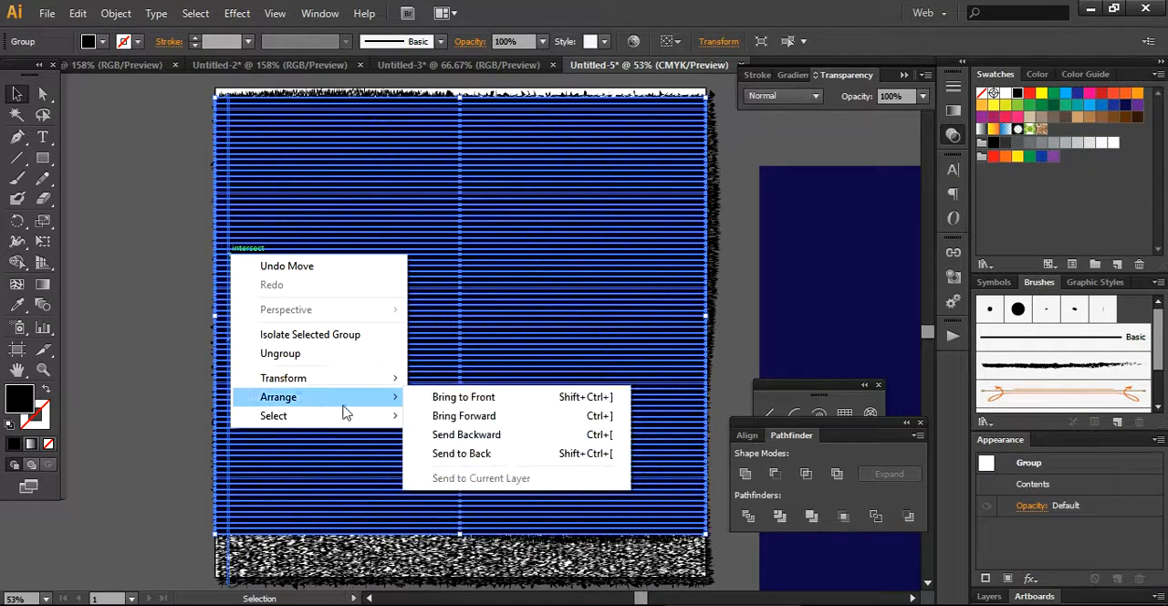
pyautogui.click(463, 398)
pyautogui.click(737, 134)
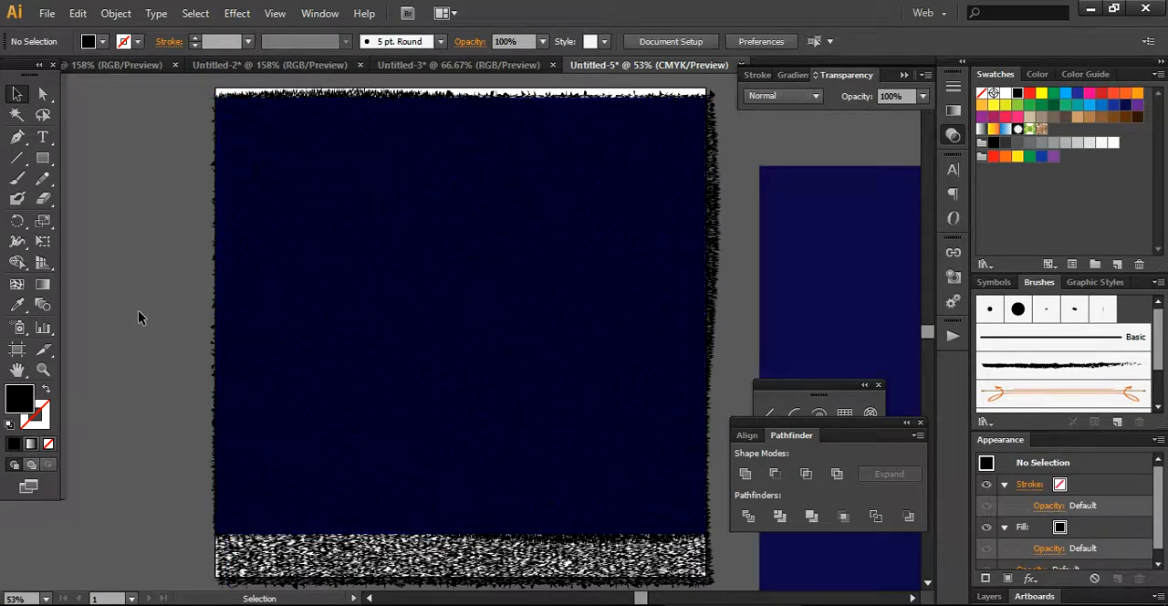
# Draw a rectangle just inside the edges of the textured dark blue area and remove its fill.
pyautogui.click(42, 160)
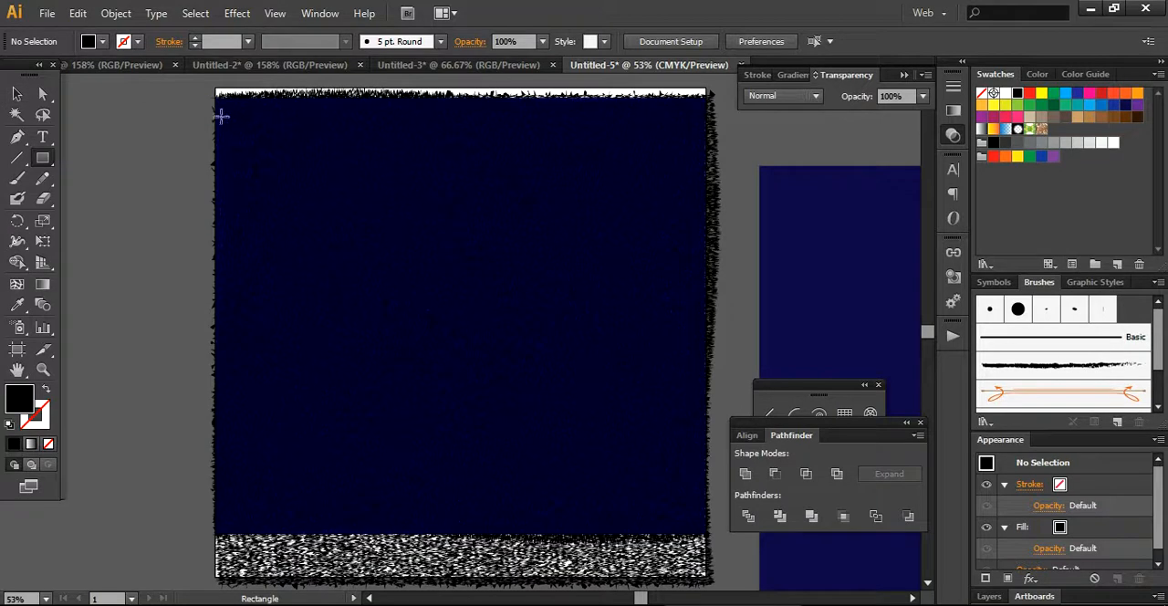
pyautogui.moveTo(222, 112); pyautogui.dragTo(698, 520)
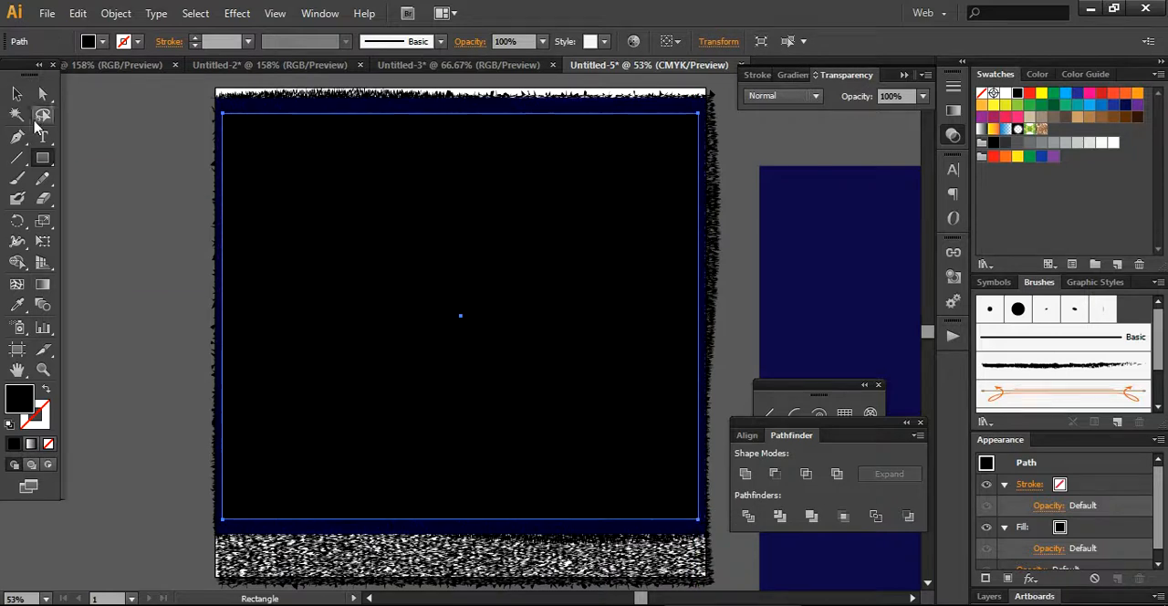
pyautogui.click(16, 94)
pyautogui.click(103, 42)
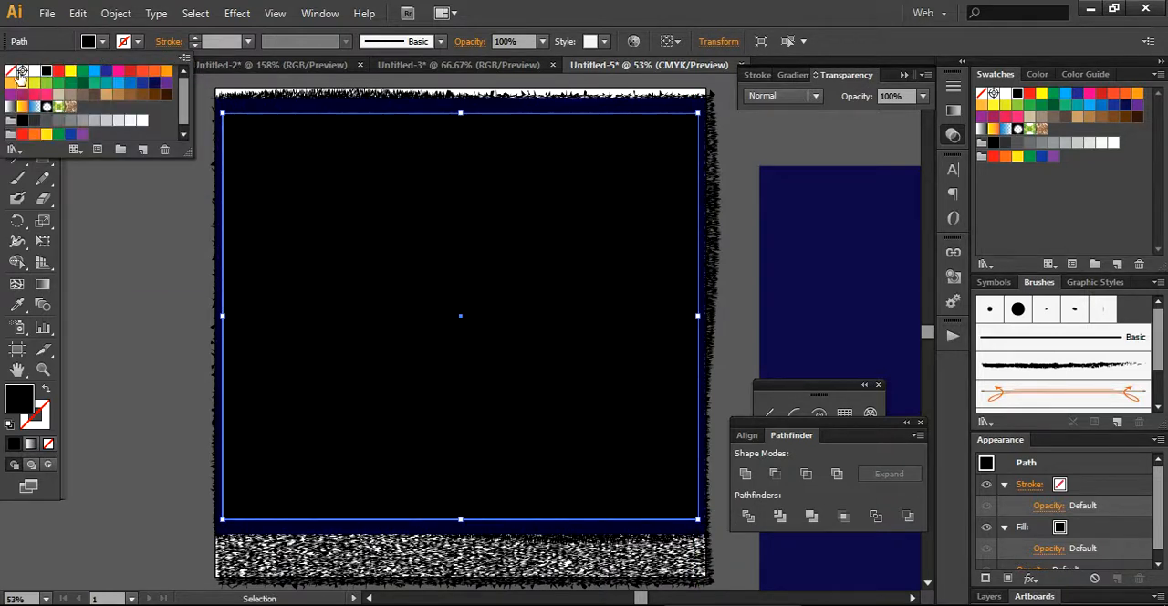
pyautogui.click(10, 70)
# Clip the line groups and blue background with the unfilled rectangle as a clipping mask, and place the result within the artboard.
pyautogui.click(119, 215)
pyautogui.moveTo(130, 204); pyautogui.dragTo(421, 322)
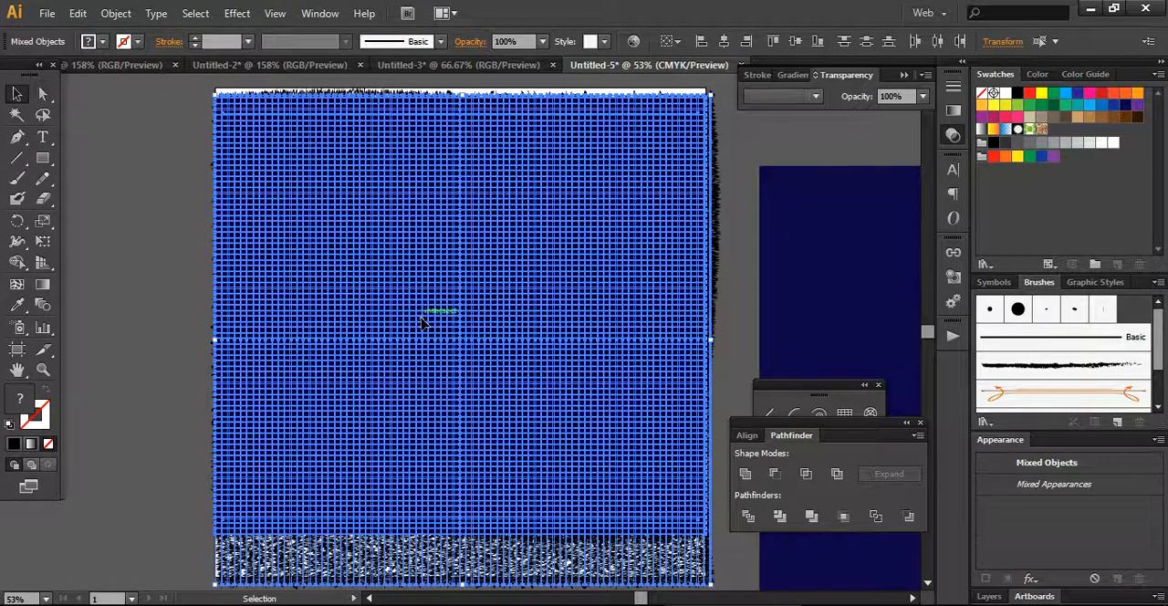
pyautogui.rightClick(421, 321)
pyautogui.click(498, 421)
pyautogui.moveTo(447, 408)
pyautogui.mouseDown()
pyautogui.moveTo(148, 373)
pyautogui.moveTo(379, 409)
pyautogui.moveTo(438, 405)
pyautogui.moveTo(452, 390)
pyautogui.mouseUp()
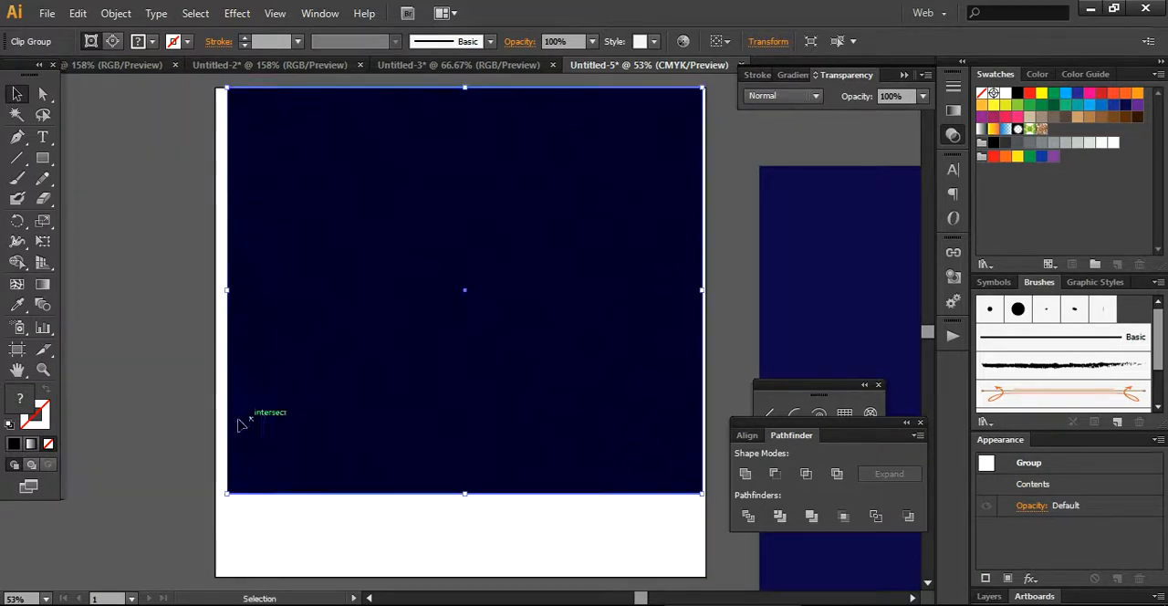
pyautogui.click(155, 464)
pyautogui.moveTo(453, 248); pyautogui.dragTo(456, 276)
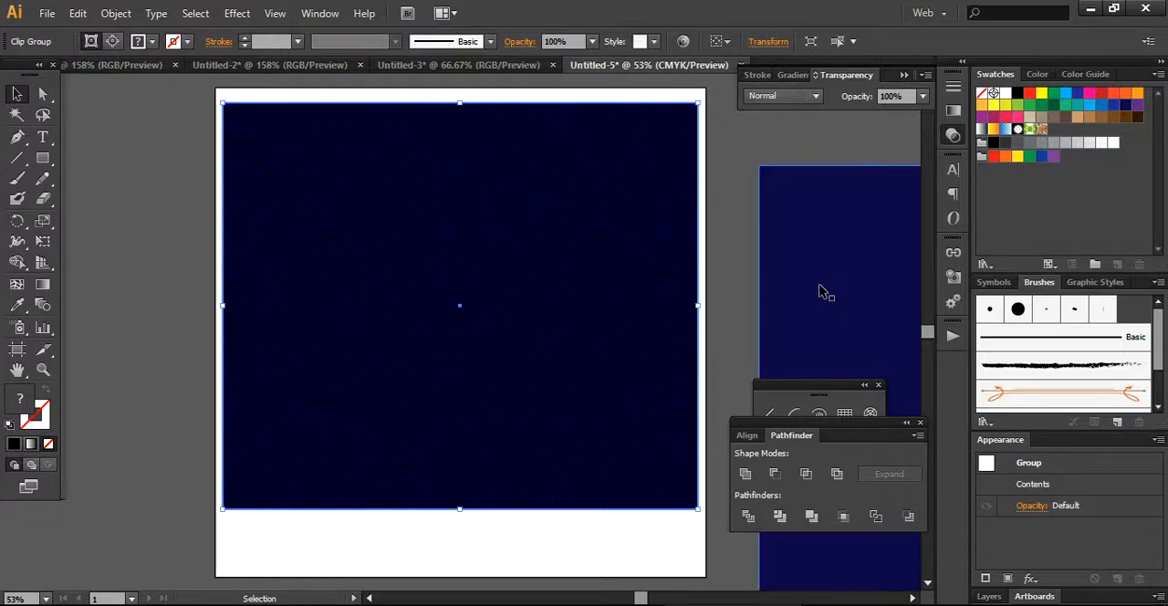
# Bring the plain blue rectangle next to the clipped texture, scale both down together and shift them leftward for comparison.
pyautogui.moveTo(833, 261); pyautogui.dragTo(790, 203)
pyautogui.moveTo(476, 98); pyautogui.dragTo(735, 259)
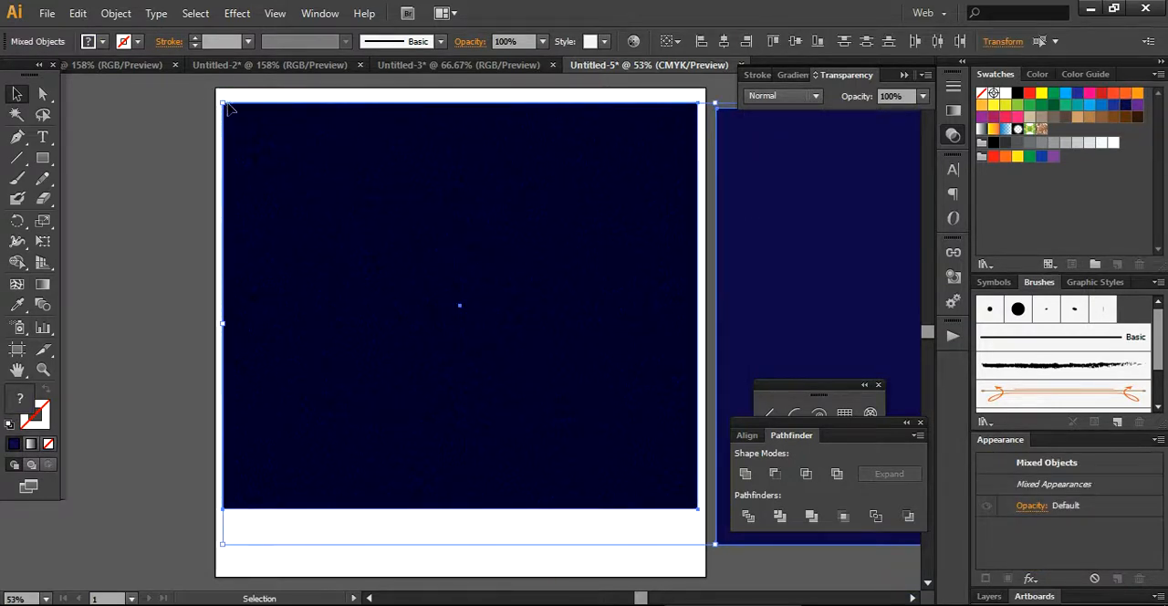
pyautogui.moveTo(220, 98); pyautogui.dragTo(463, 248)
pyautogui.moveTo(631, 351); pyautogui.dragTo(161, 241)
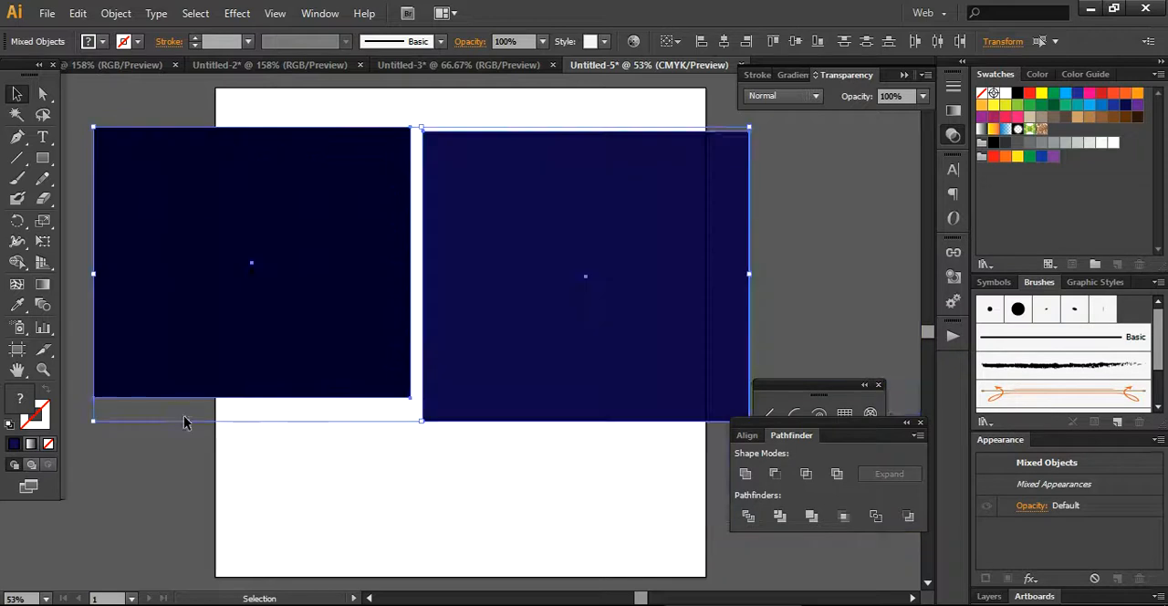
pyautogui.click(200, 476)
pyautogui.click(693, 184)
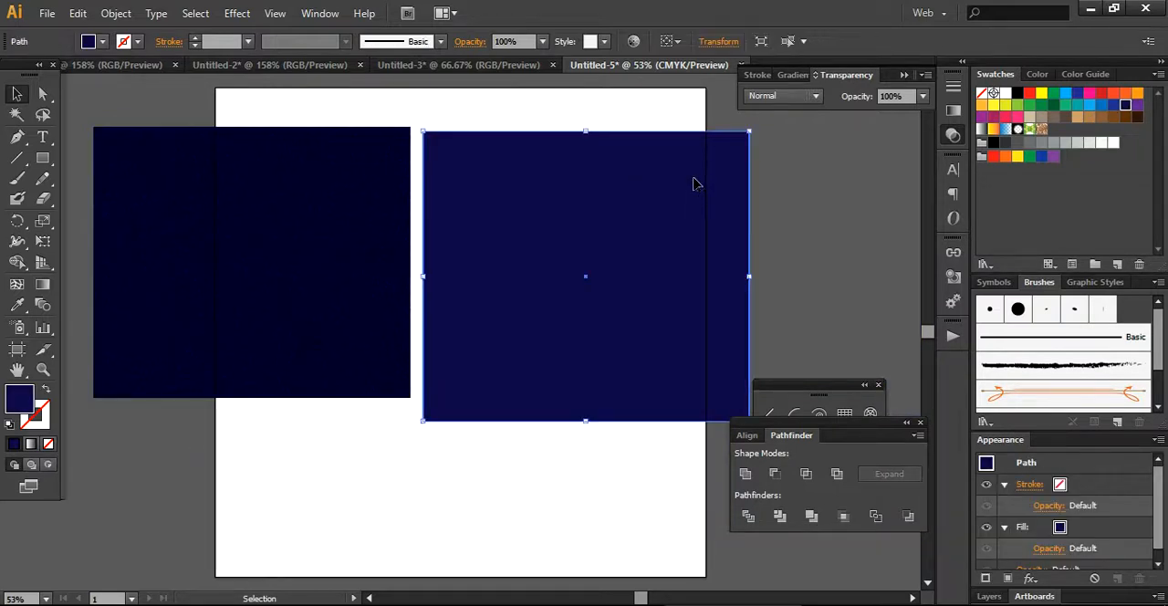
pyautogui.click(892, 209)
# Copy the clipped texture and paste a duplicate of it onto the artboard.
pyautogui.rightClick(282, 265)
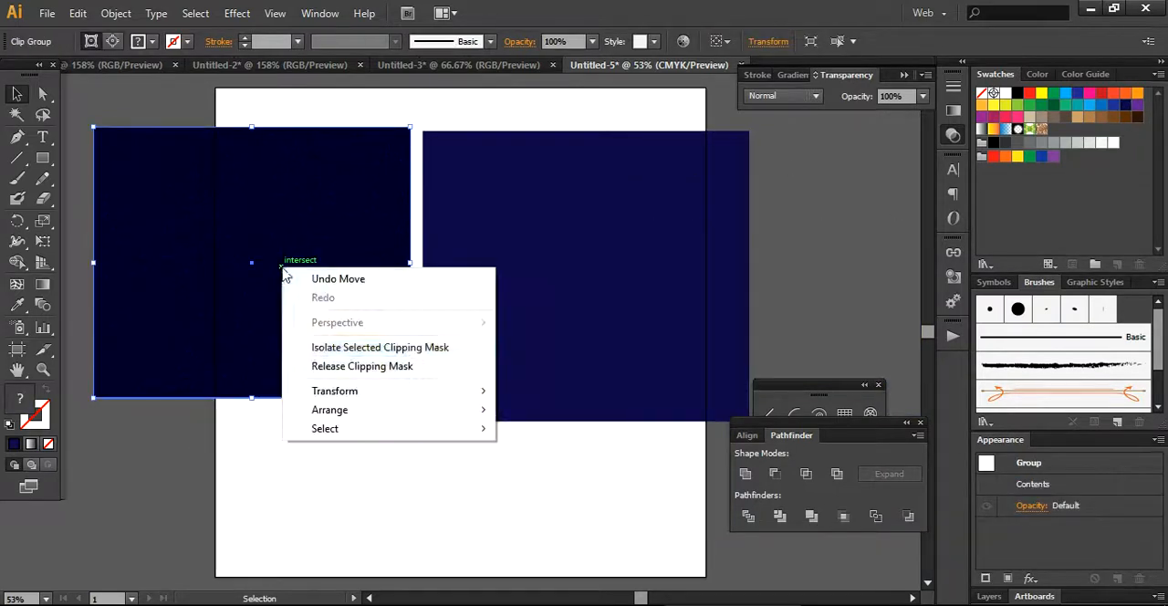
pyautogui.click(252, 454)
pyautogui.click(290, 277)
pyautogui.press('ctrl')
pyautogui.hotkey('ctrl', 'v')
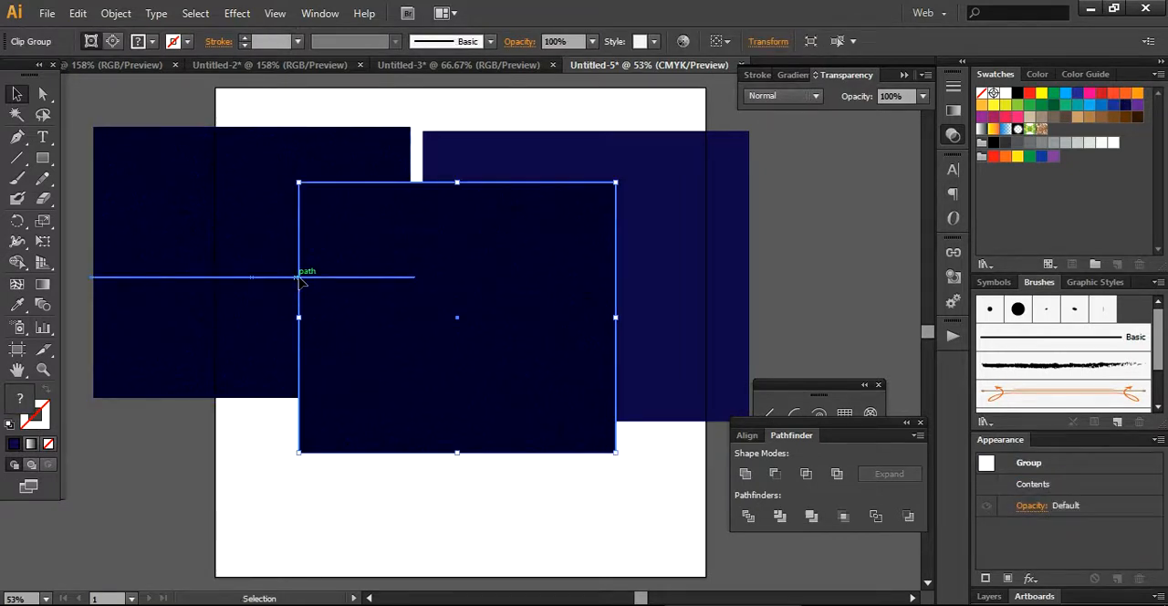
pyautogui.moveTo(386, 298); pyautogui.dragTo(647, 280)
pyautogui.rightClick(647, 281)
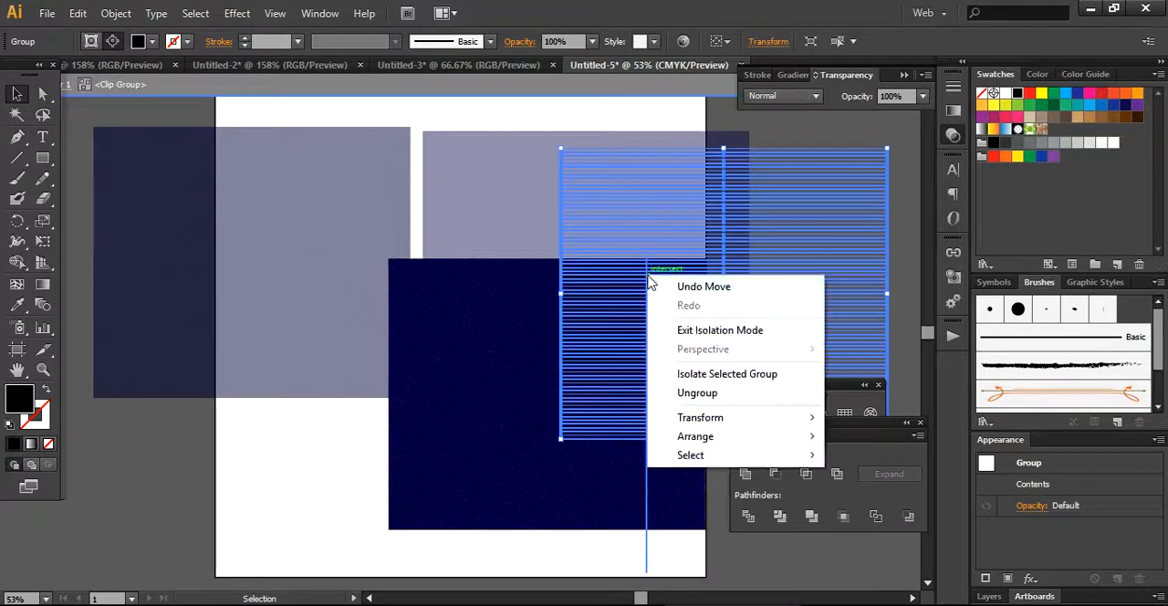
pyautogui.click(298, 533)
pyautogui.click(300, 533)
pyautogui.click(668, 300)
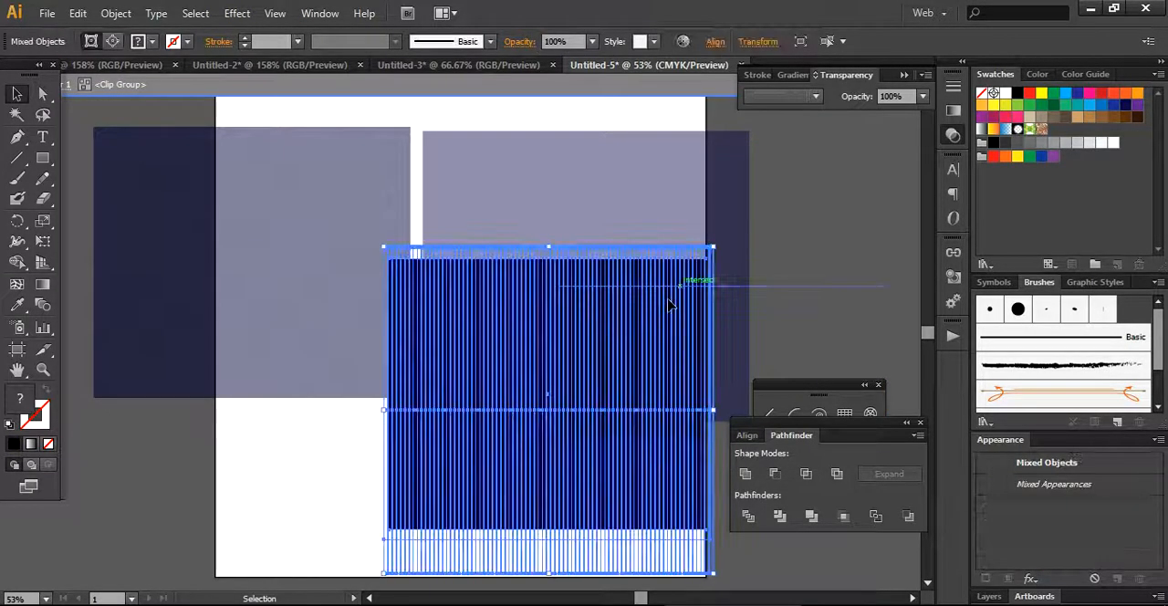
pyautogui.doubleClick(508, 391)
pyautogui.moveTo(508, 392); pyautogui.dragTo(700, 296)
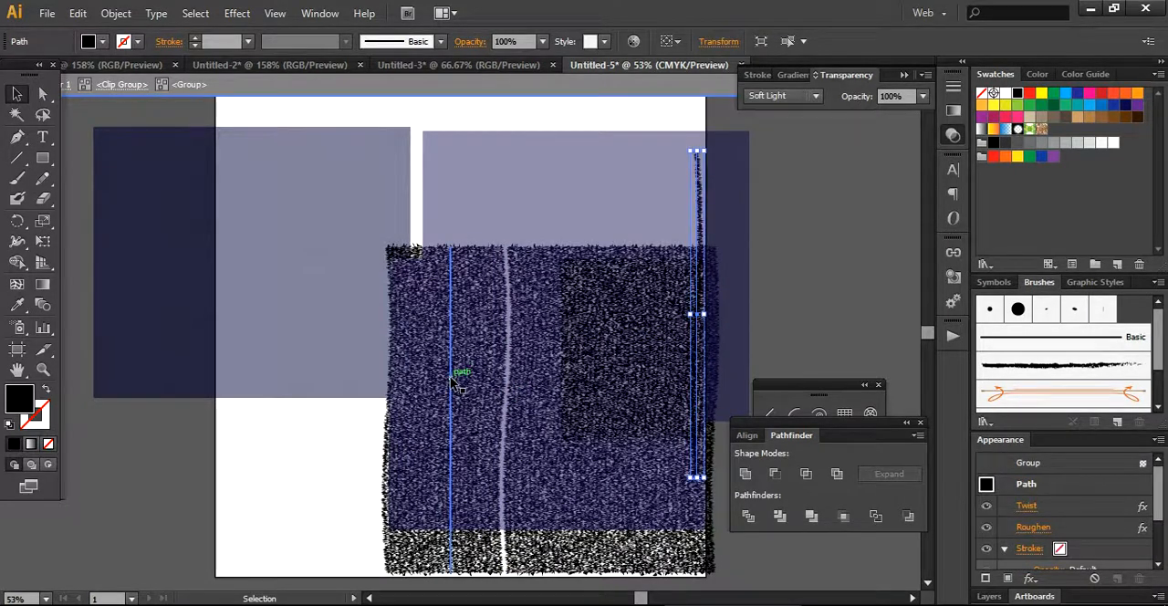
pyautogui.hotkey('ctrl', 'z')
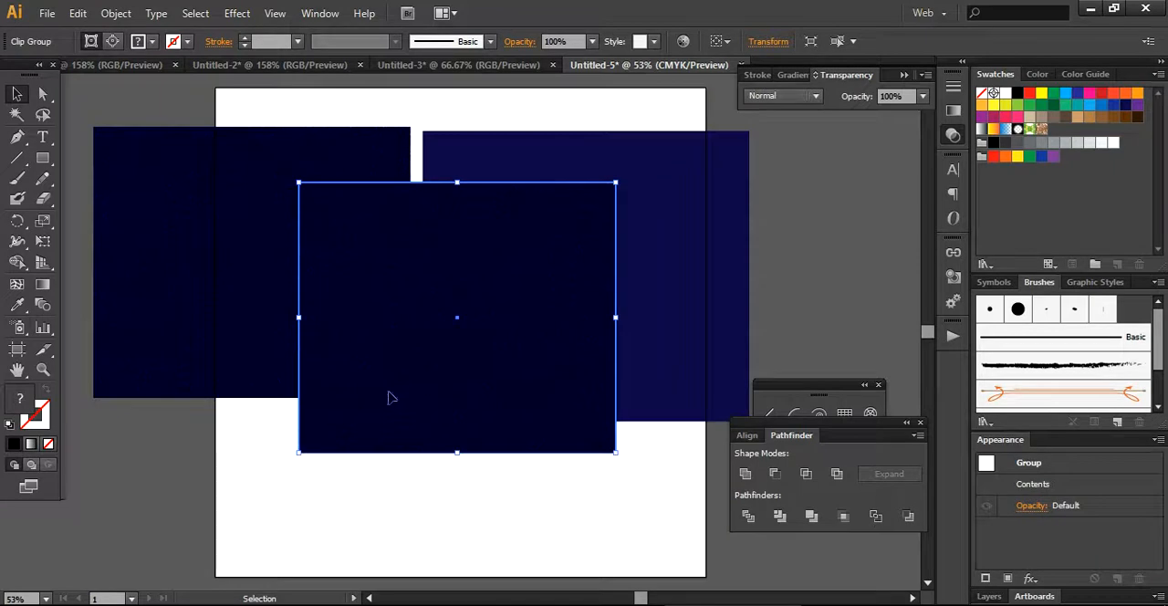
# Release the pasted duplicate's clipping mask and move its line groups down and leftward, away from the dark blue rectangle.
pyautogui.rightClick(394, 393)
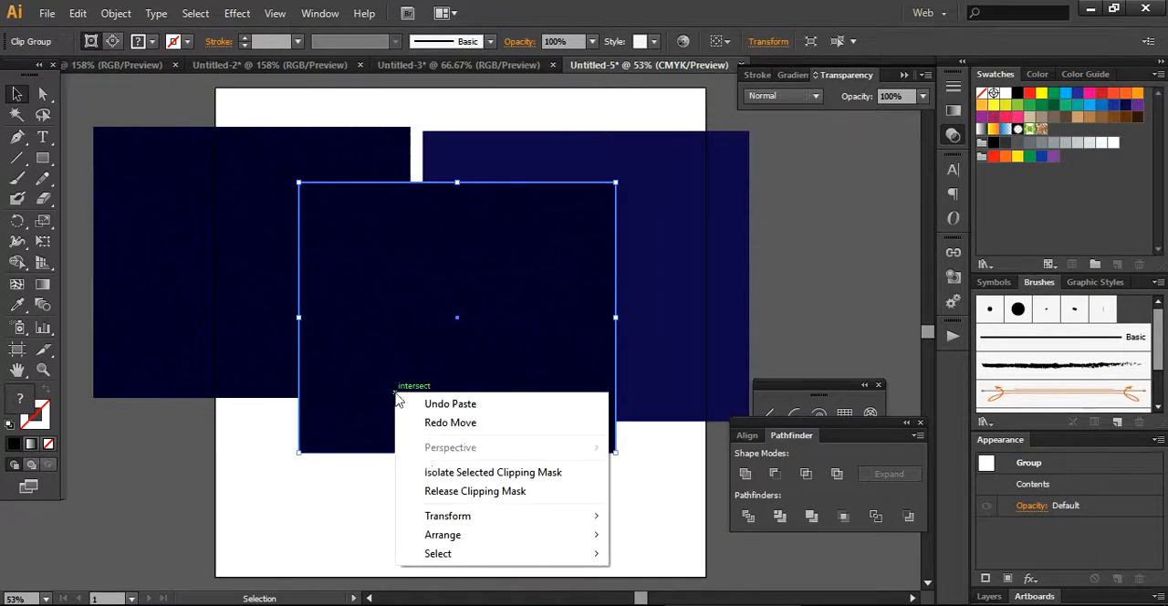
pyautogui.click(470, 492)
pyautogui.click(454, 521)
pyautogui.moveTo(473, 371); pyautogui.dragTo(319, 422)
pyautogui.moveTo(571, 421); pyautogui.dragTo(456, 426)
# Delete the duplicate's leftover dark blue background and move one line group across to the lower part of the plain blue rectangle.
pyautogui.click(539, 429)
pyautogui.press('Delete')
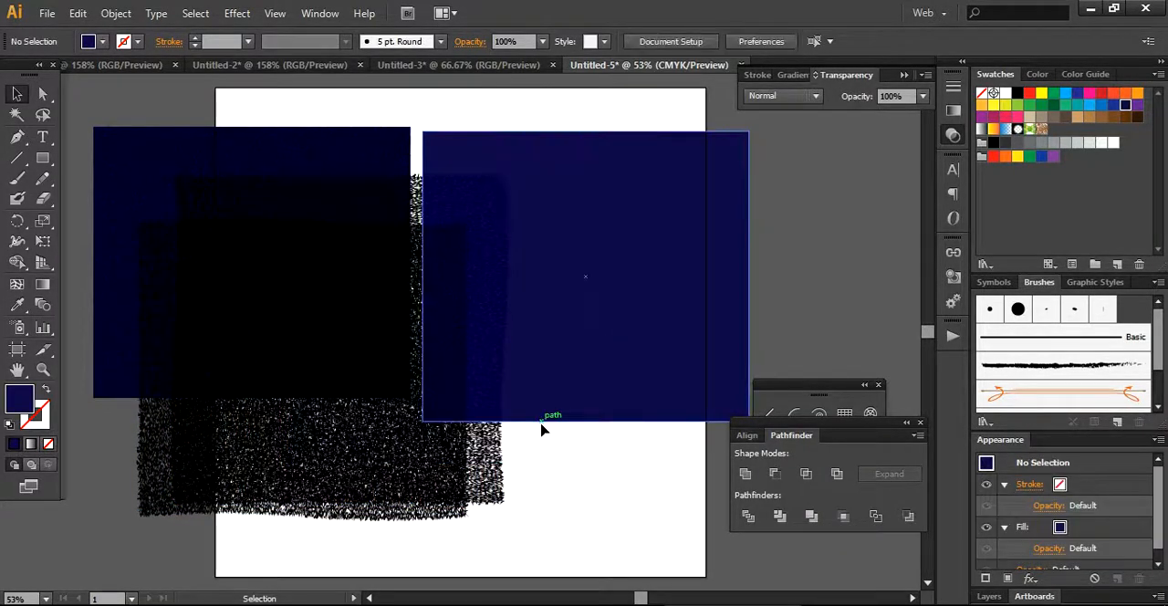
pyautogui.moveTo(272, 491); pyautogui.dragTo(527, 511)
# Fill the plain dark blue rectangle with a medium blue swatch.
pyautogui.click(630, 172)
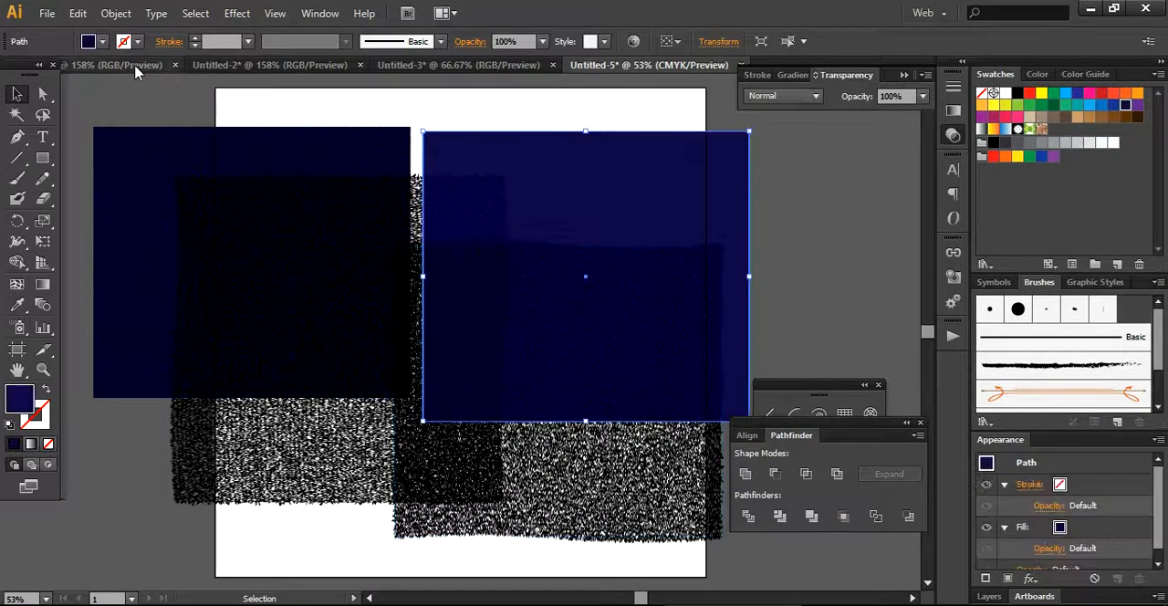
pyautogui.click(102, 42)
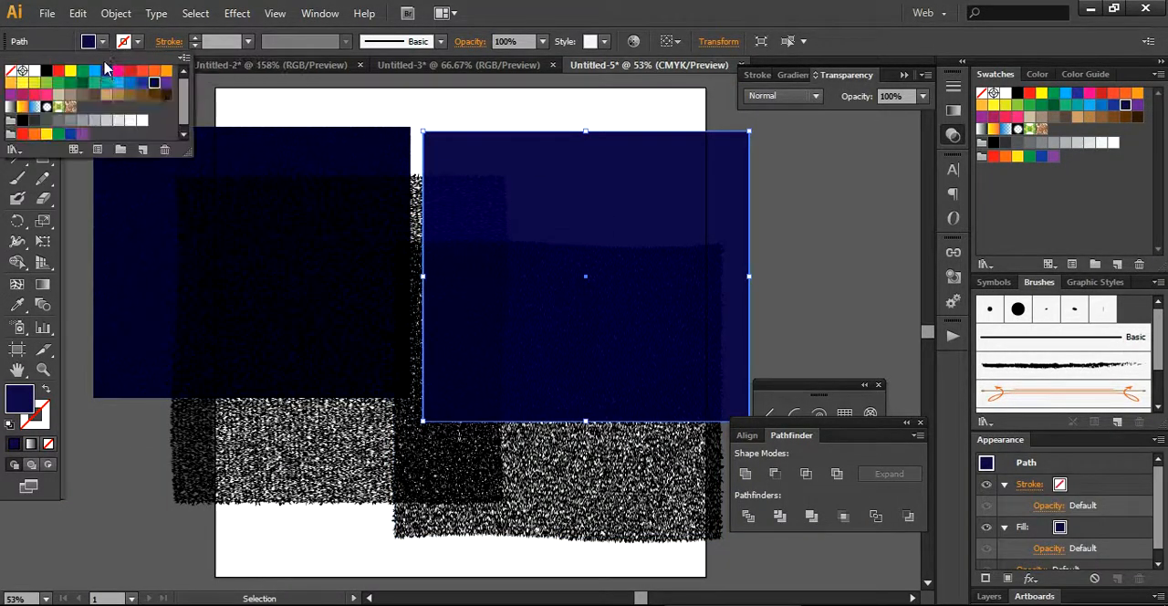
pyautogui.click(130, 84)
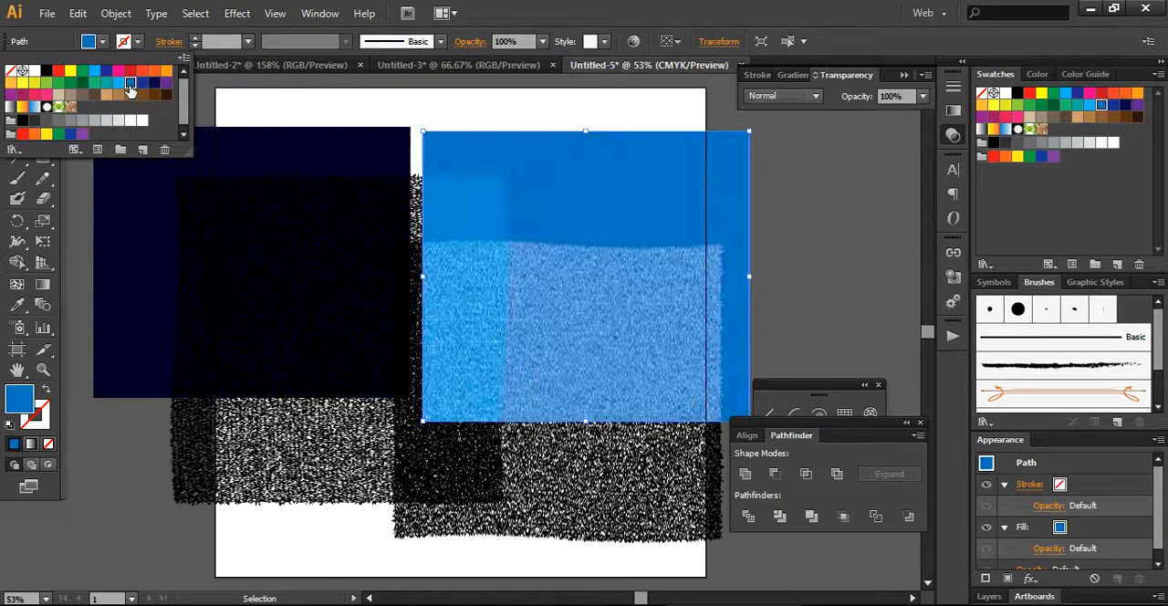
pyautogui.click(802, 245)
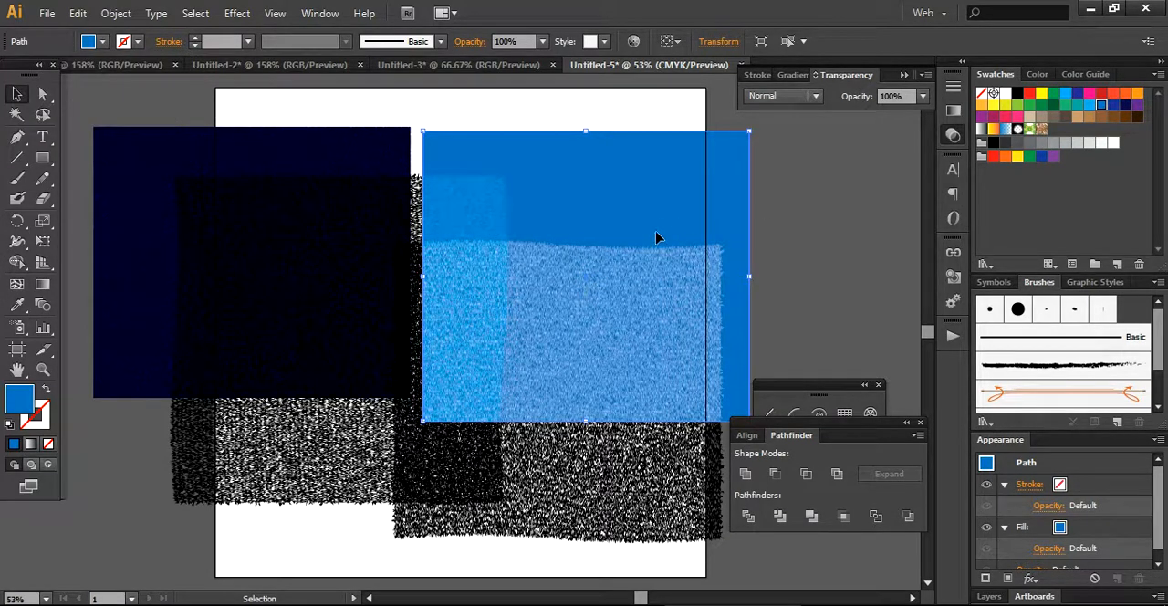
# Apply a linear gradient to the plain rectangle, running from dark grey at the start to medium blue at the end.
pyautogui.click(992, 132)
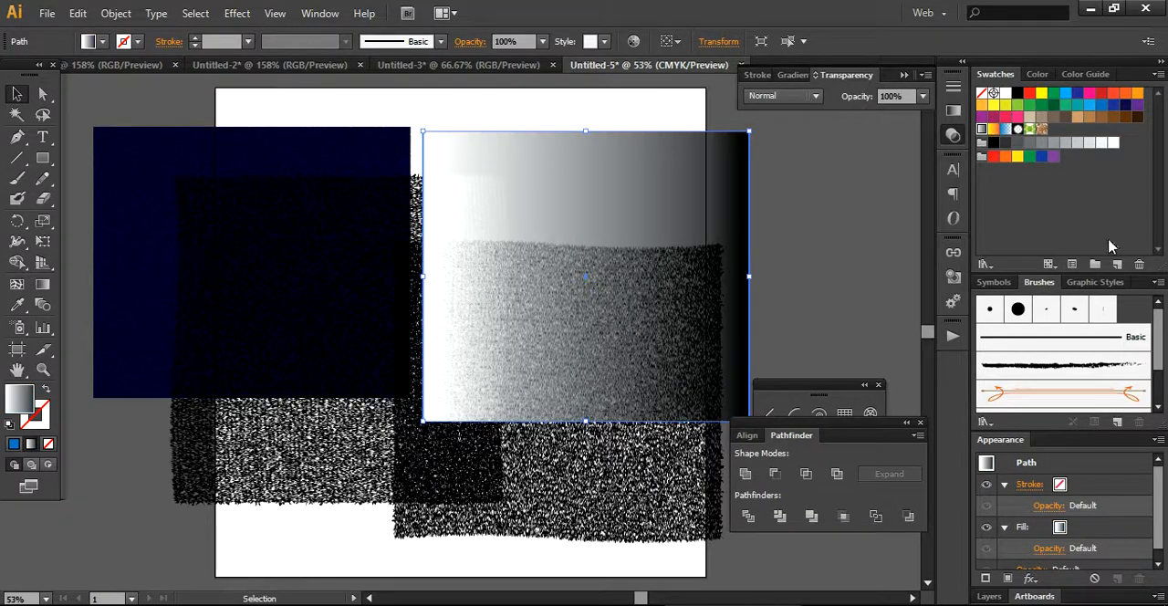
pyautogui.click(796, 73)
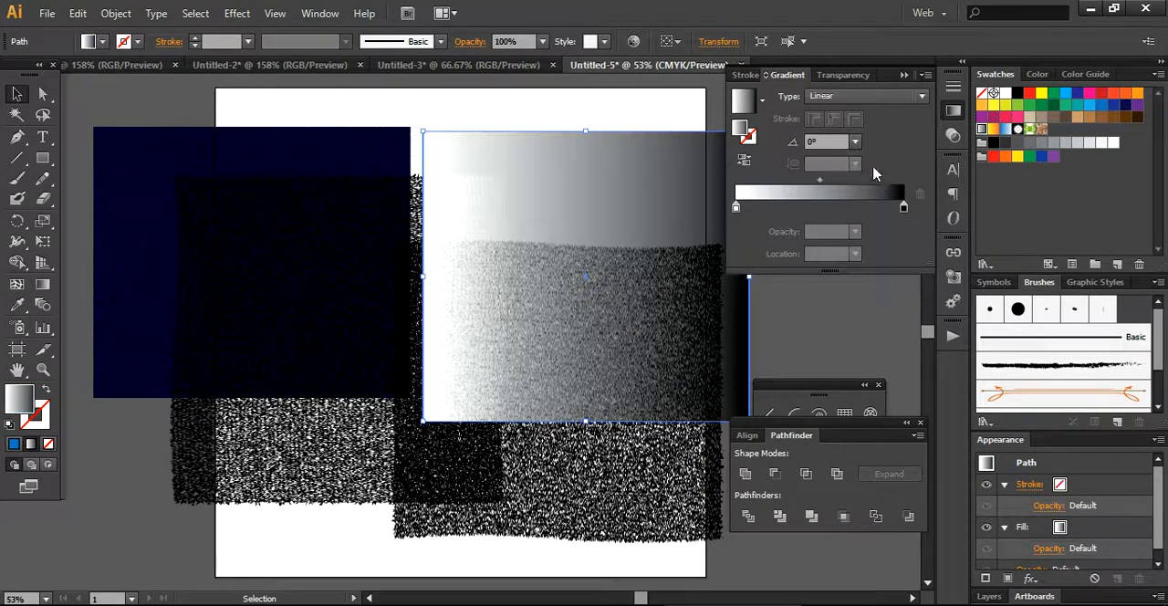
pyautogui.doubleClick(903, 208)
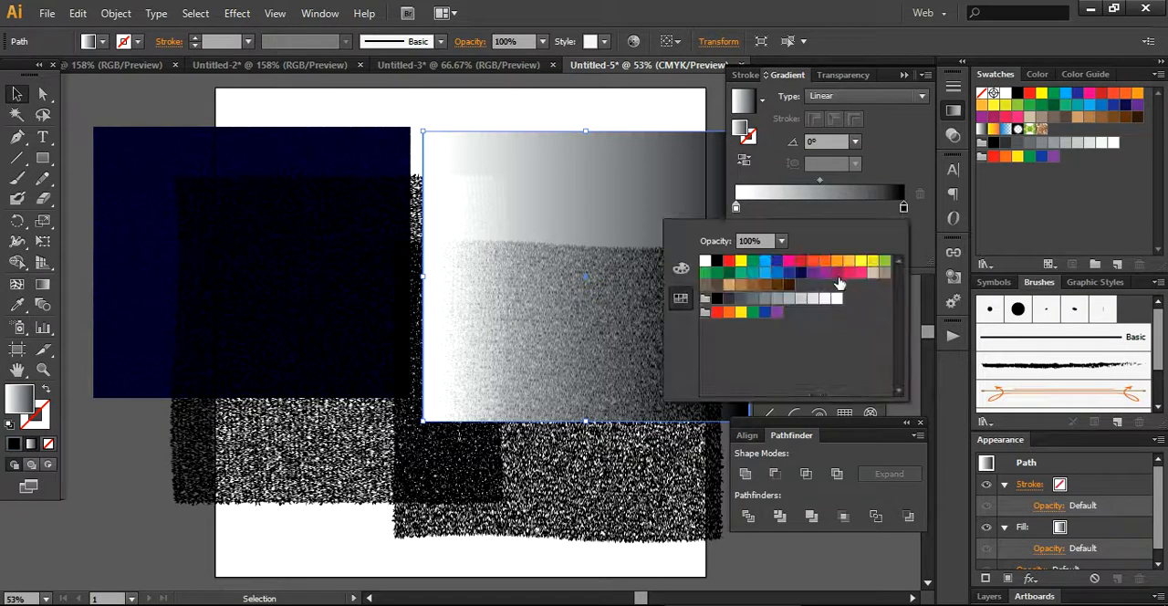
pyautogui.click(783, 275)
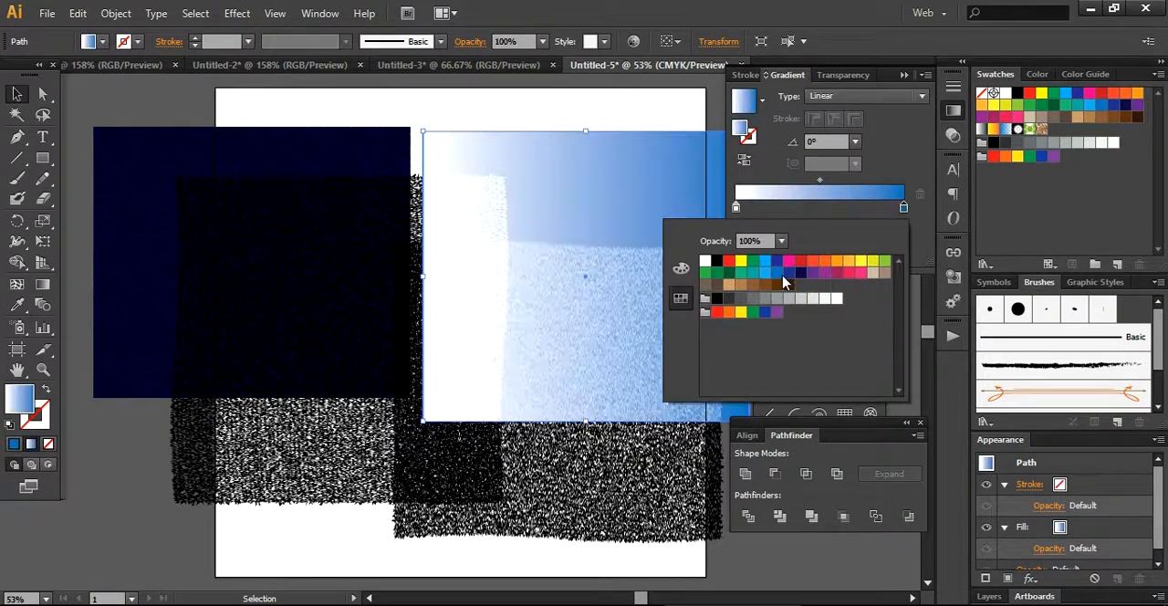
pyautogui.click(647, 112)
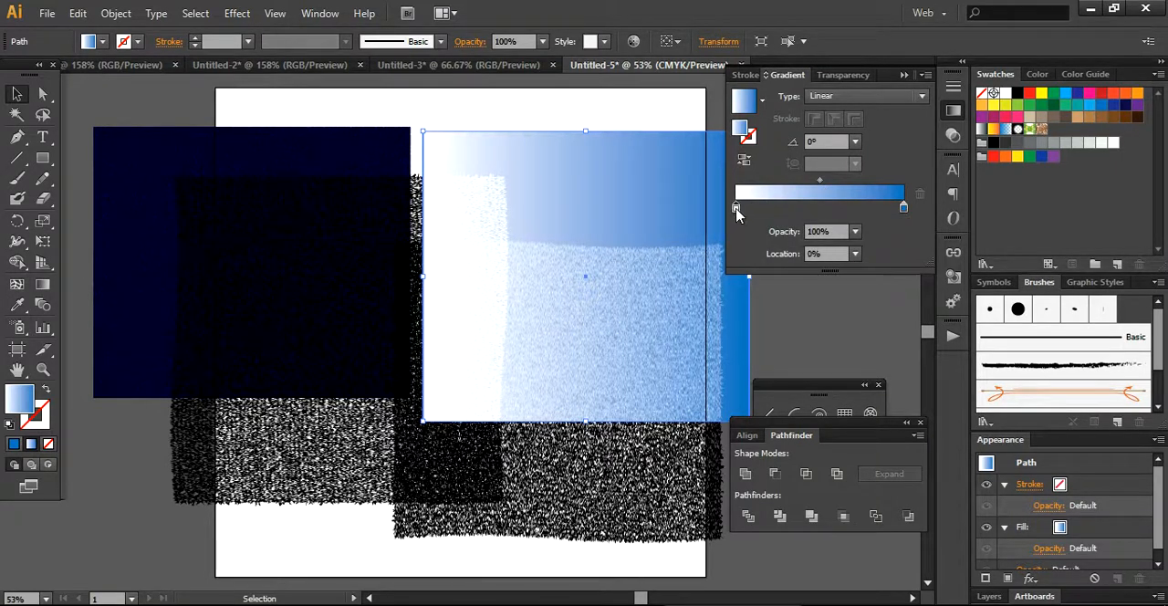
pyautogui.doubleClick(736, 209)
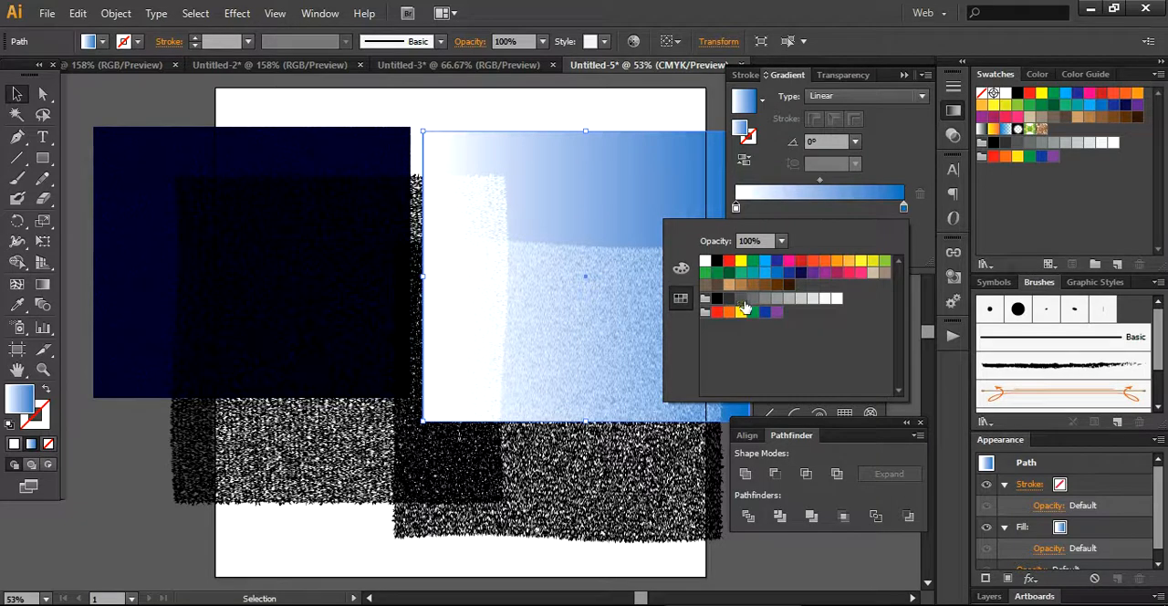
pyautogui.click(743, 302)
pyautogui.click(607, 118)
# Cut and repaste the vertical line group to bring it to the front, and position it over the gradient rectangle.
pyautogui.moveTo(377, 471); pyautogui.dragTo(582, 403)
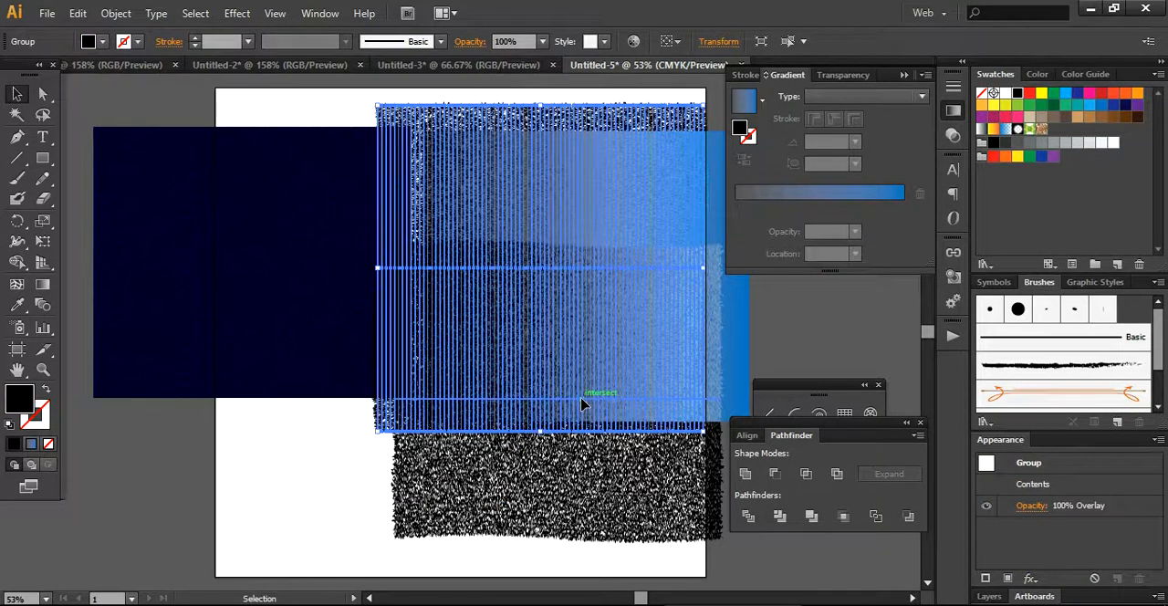
pyautogui.hotkey('ctrl', 'x')
pyautogui.hotkey('ctrl', 'v')
pyautogui.moveTo(489, 354); pyautogui.dragTo(567, 362)
pyautogui.moveTo(476, 457); pyautogui.dragTo(533, 394)
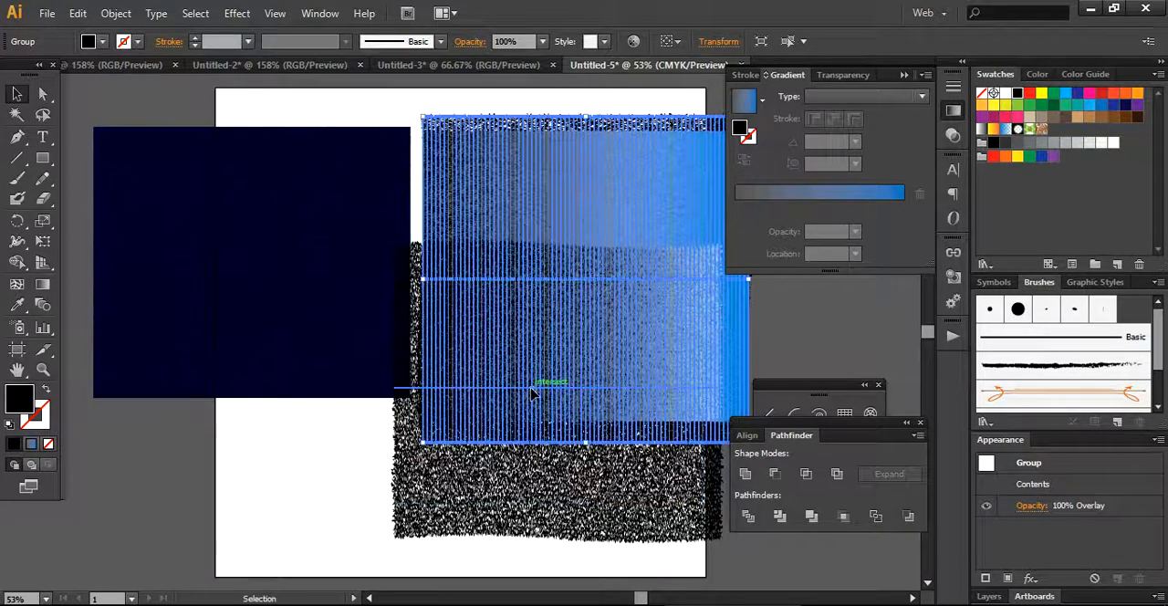
# Cut and repaste the horizontal line group to bring it to the front, and position it across the vertical lines on the gradient.
pyautogui.click(517, 529)
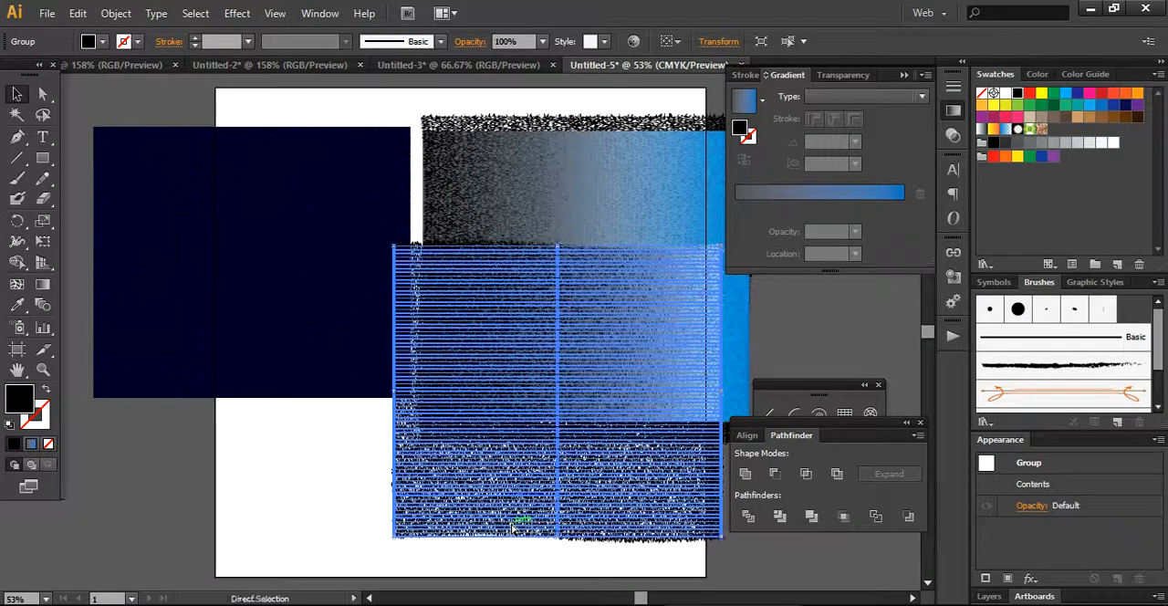
pyautogui.hotkey('ctrl', 'x')
pyautogui.hotkey('ctrl', 'v')
pyautogui.moveTo(438, 426); pyautogui.dragTo(564, 369)
pyautogui.click(498, 536)
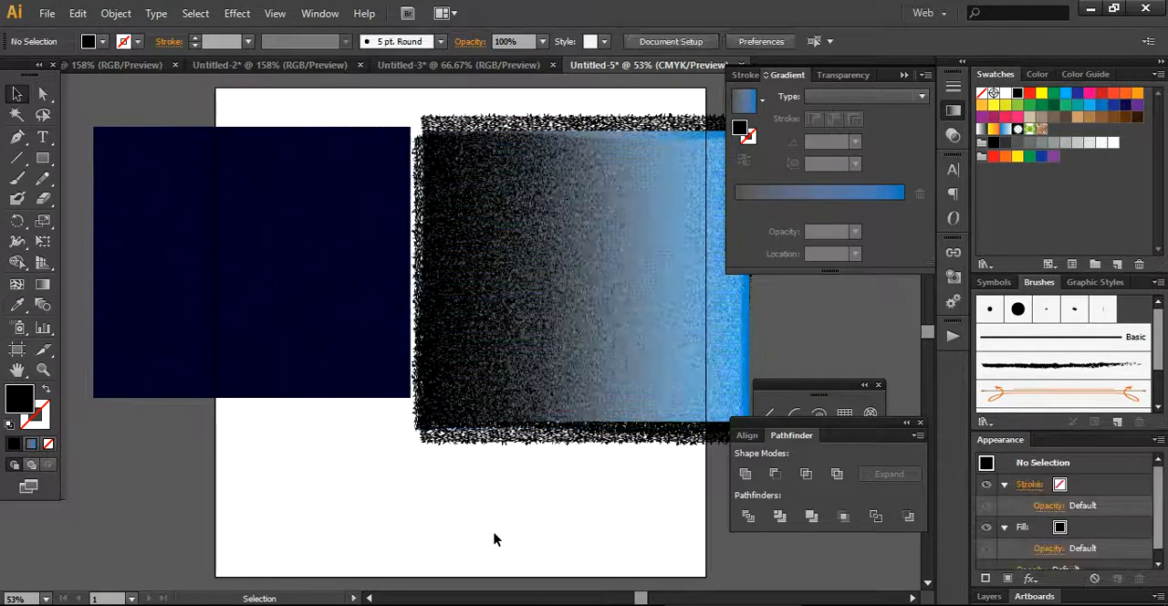
# Draw a rectangle just inside the edges of the textured gradient area.
pyautogui.moveTo(642, 598); pyautogui.dragTo(646, 597)
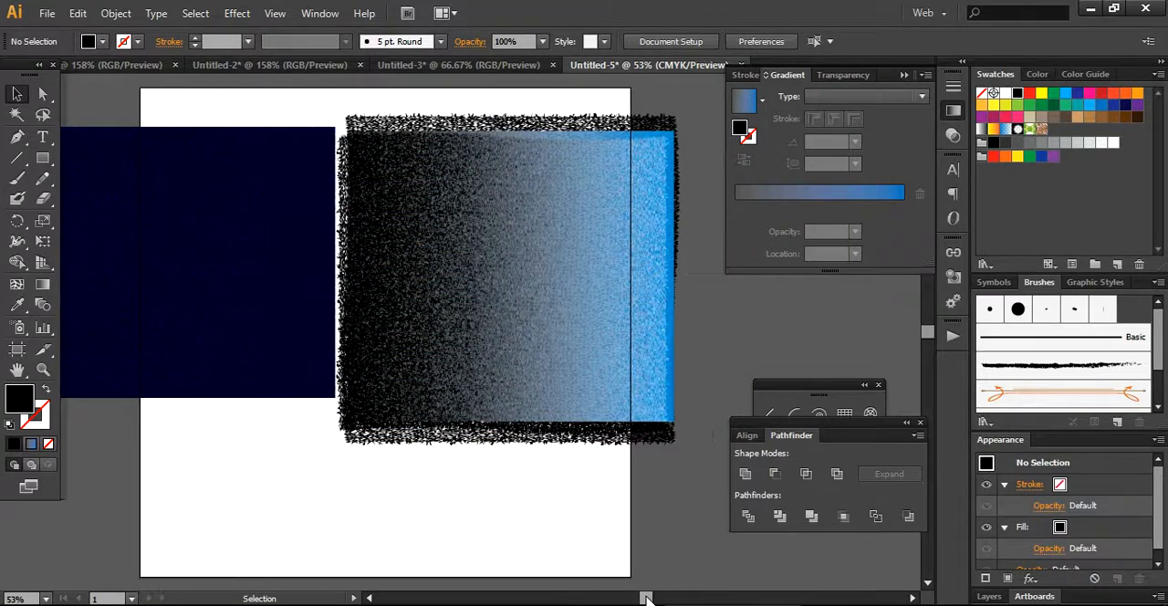
pyautogui.click(42, 157)
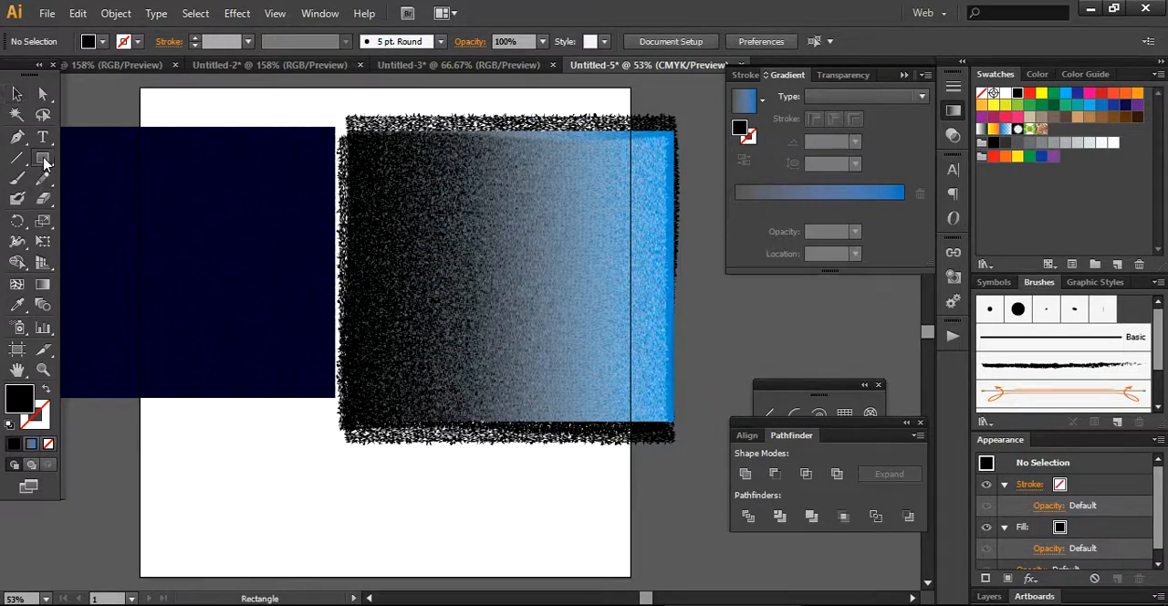
pyautogui.moveTo(351, 135); pyautogui.dragTo(656, 407)
pyautogui.click(15, 94)
# Clip both line groups and the gradient rectangle with the new rectangle as a clipping mask.
pyautogui.click(406, 110)
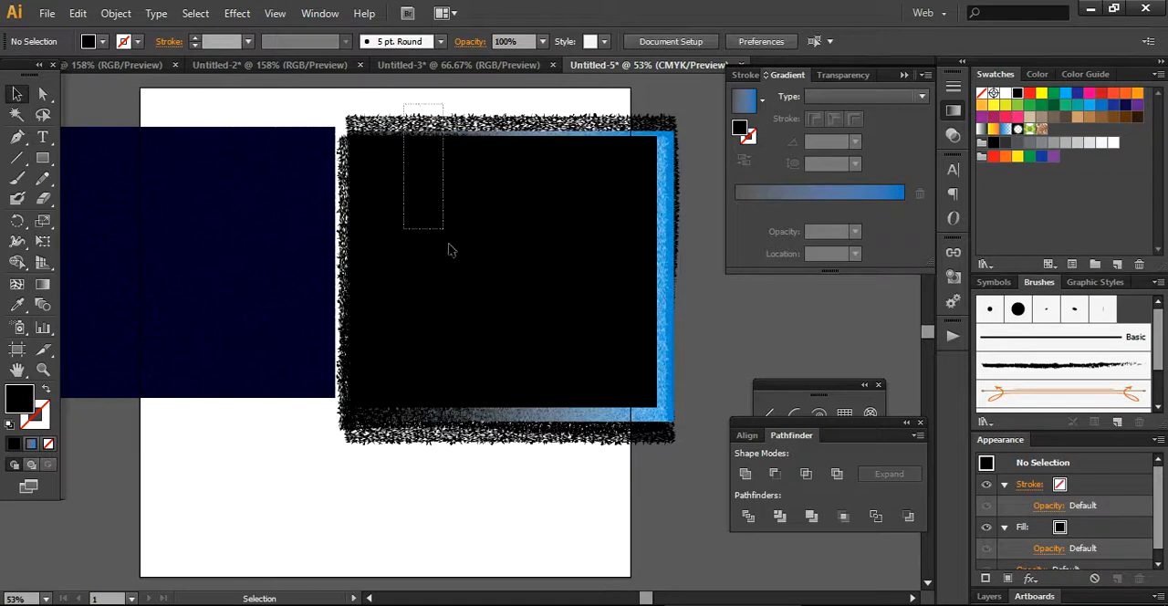
pyautogui.moveTo(430, 189); pyautogui.dragTo(463, 268)
pyautogui.rightClick(462, 269)
pyautogui.click(487, 365)
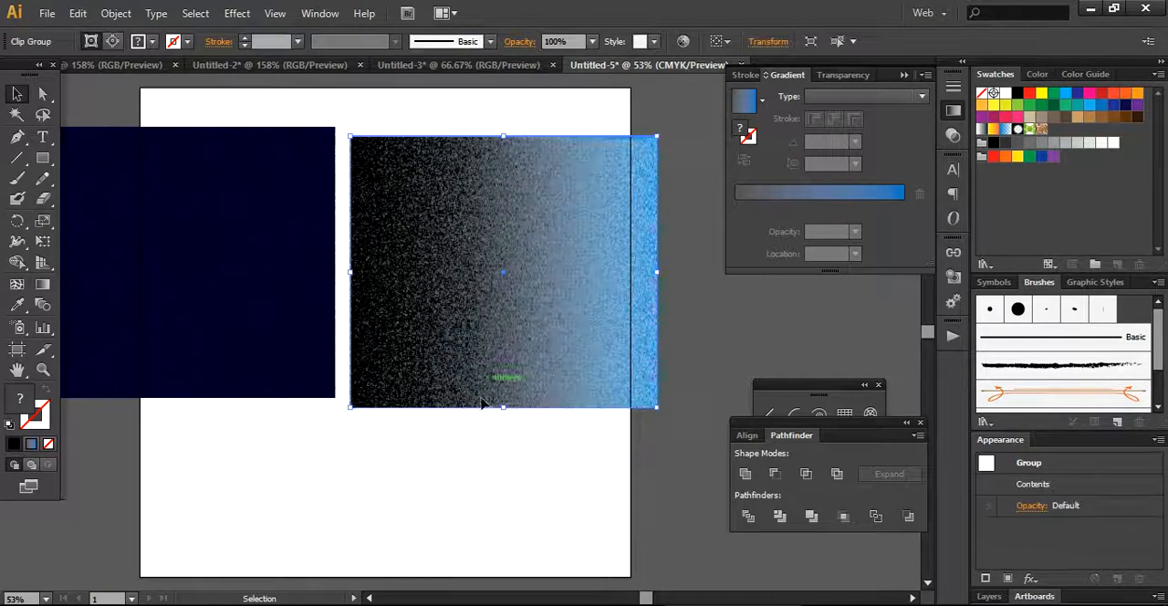
# Move the clipped gradient texture up and leftward so it sits directly beside the dark blue texture.
pyautogui.click(429, 544)
pyautogui.moveTo(447, 378)
pyautogui.mouseDown()
pyautogui.moveTo(447, 359)
pyautogui.moveTo(437, 368)
pyautogui.mouseUp()
pyautogui.click(440, 482)
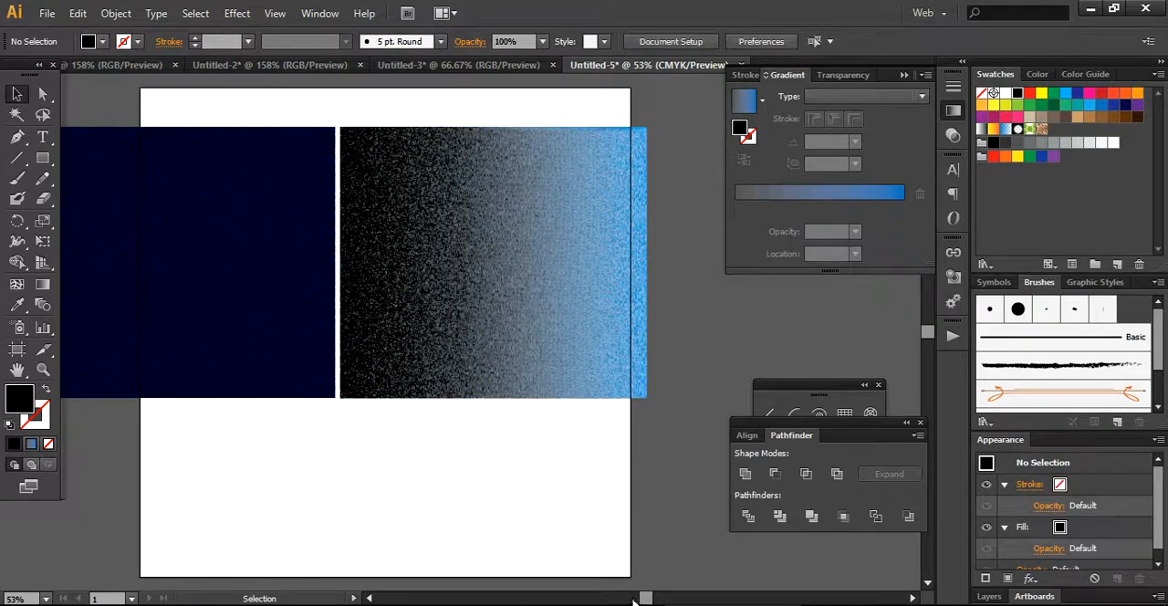
pyautogui.moveTo(644, 598); pyautogui.dragTo(637, 599)
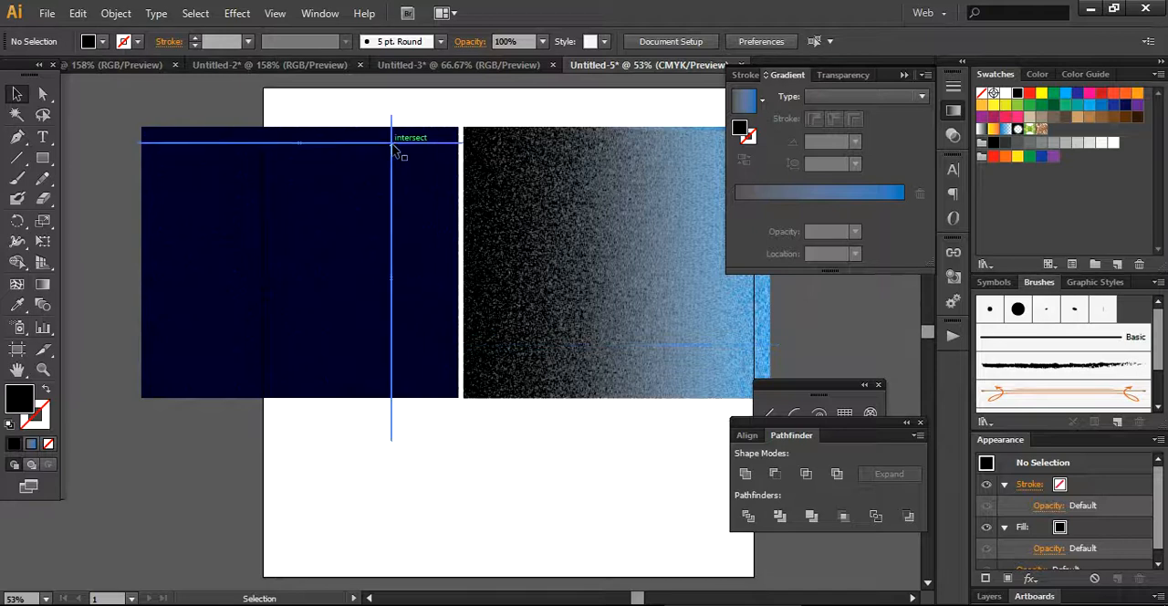
# Examine the finished texture samples in the Untitled-3 document and return to Untitled-5.
pyautogui.click(467, 67)
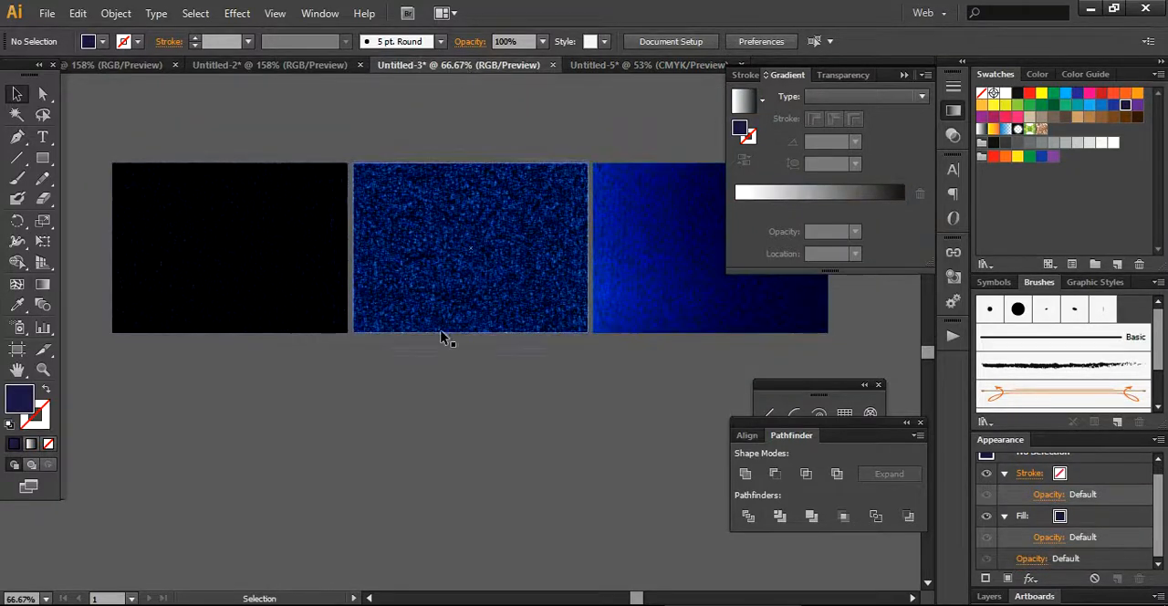
pyautogui.moveTo(635, 597); pyautogui.dragTo(636, 597)
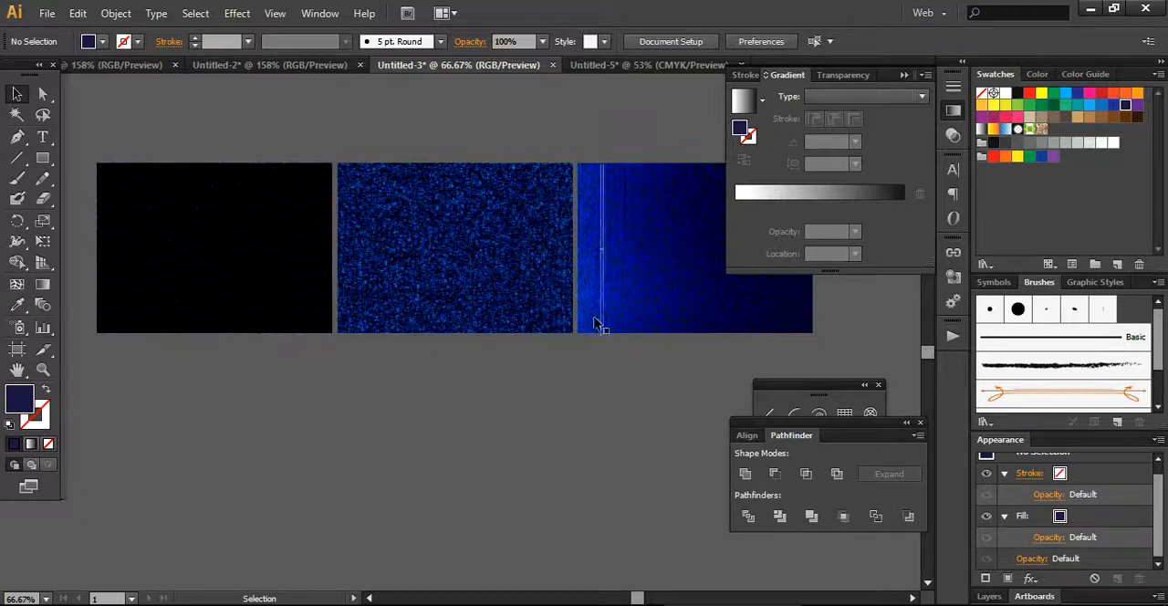
pyautogui.click(633, 65)
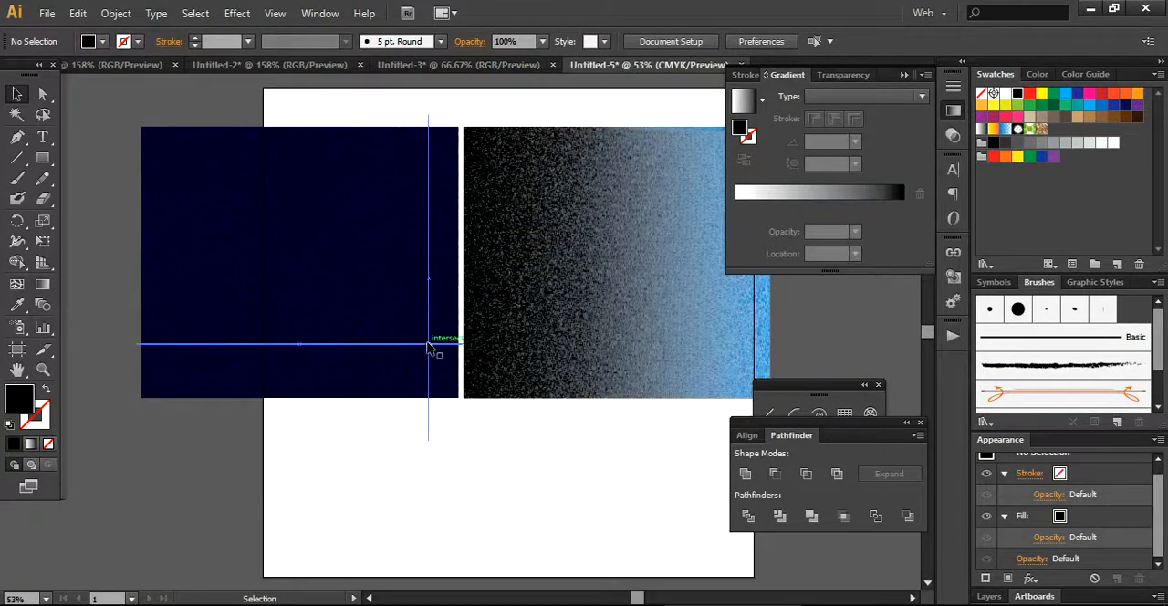
# Compare the two textures at 400% zoom, moving the dark blue one rightward against the gradient one.
pyautogui.click(47, 598)
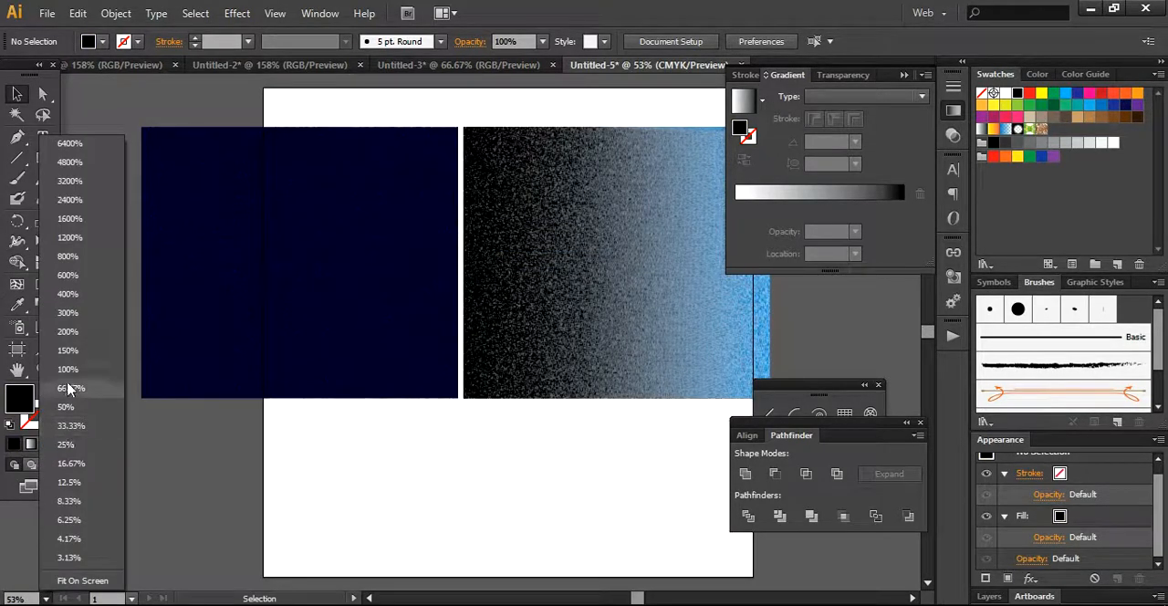
pyautogui.click(82, 297)
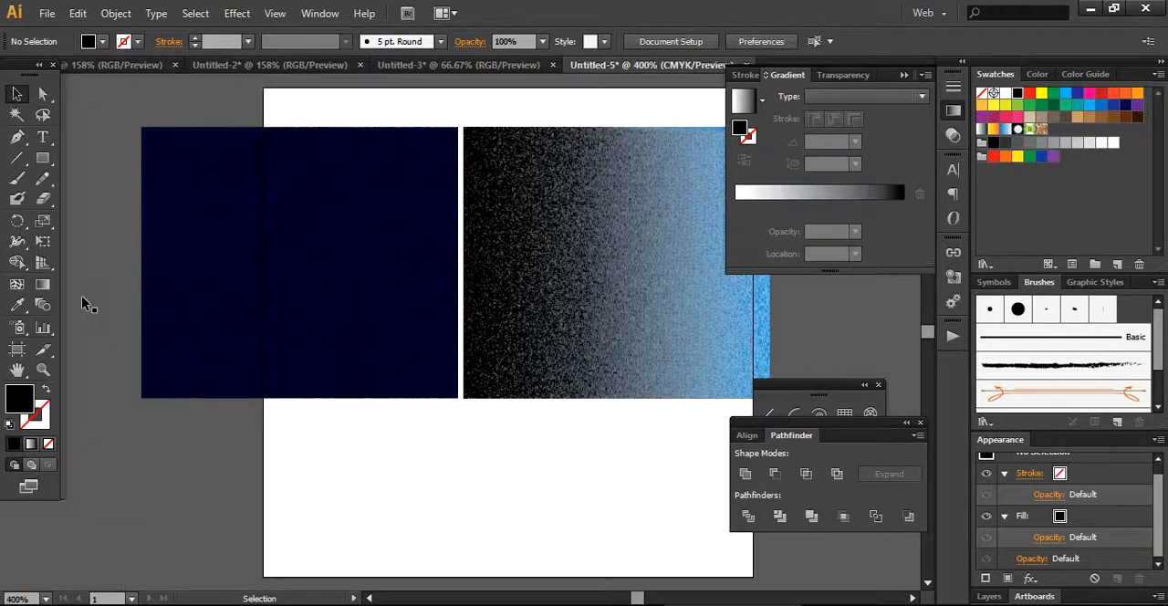
pyautogui.moveTo(209, 319); pyautogui.dragTo(472, 314)
pyautogui.moveTo(315, 335); pyautogui.dragTo(513, 328)
pyautogui.hotkey('ctrl', 'shift', 'a')
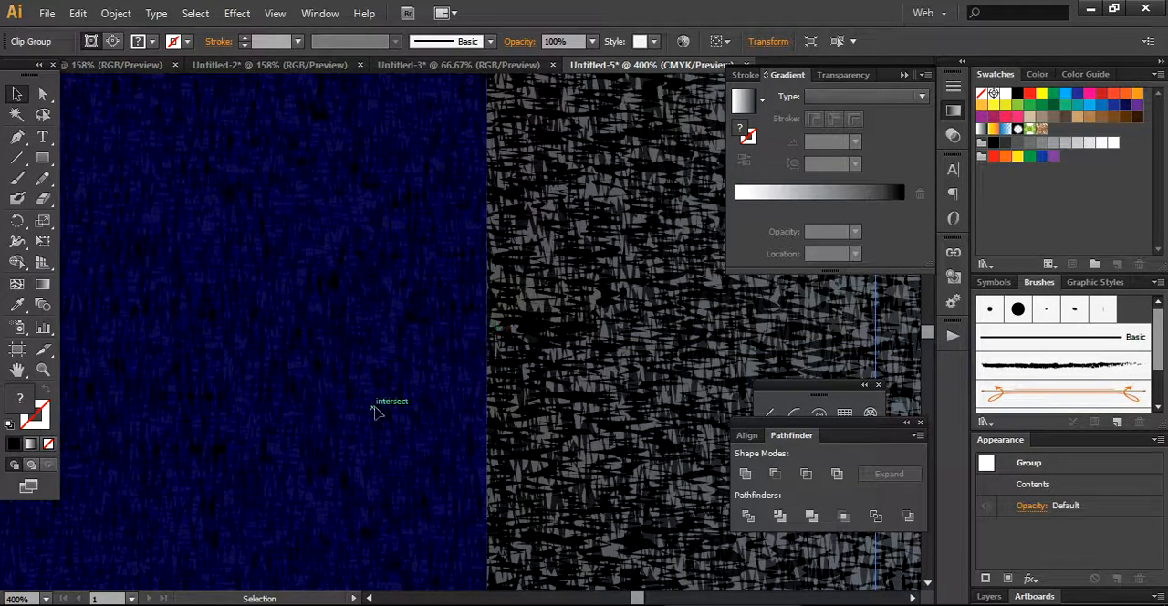
# Return to 66.67% zoom and shift the dark blue texture slightly leftward.
pyautogui.click(46, 598)
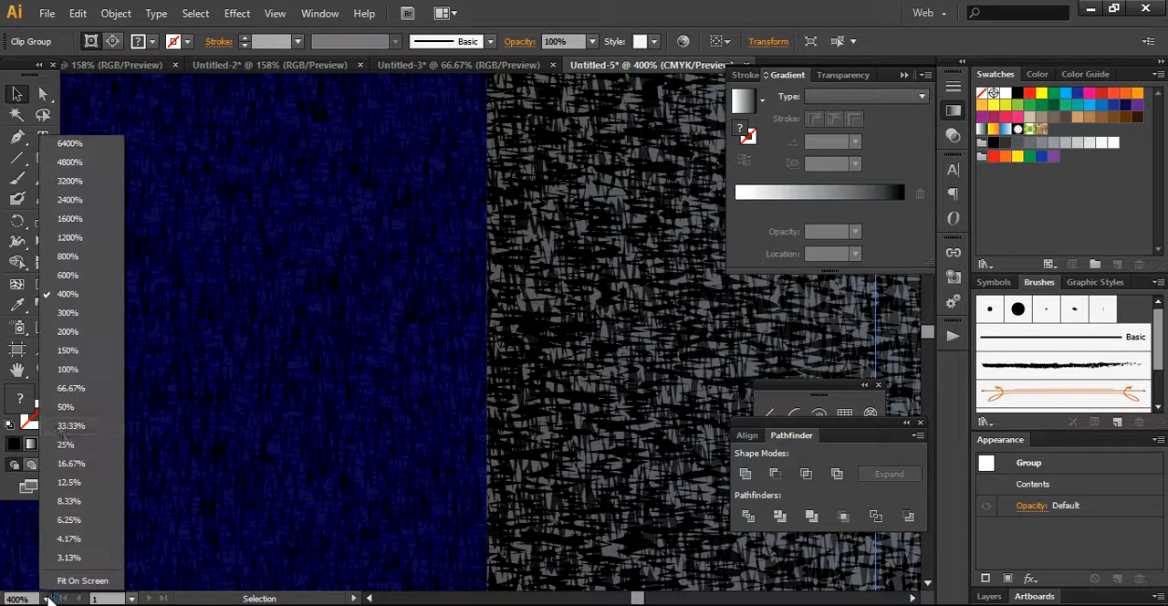
pyautogui.click(71, 388)
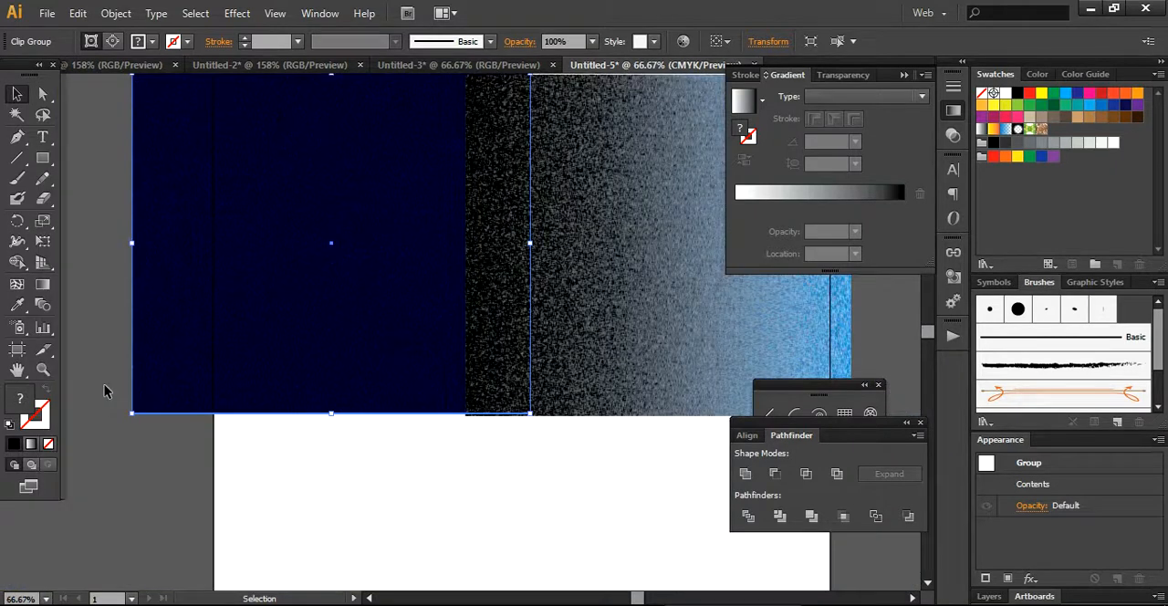
pyautogui.click(373, 515)
pyautogui.moveTo(392, 304); pyautogui.dragTo(356, 295)
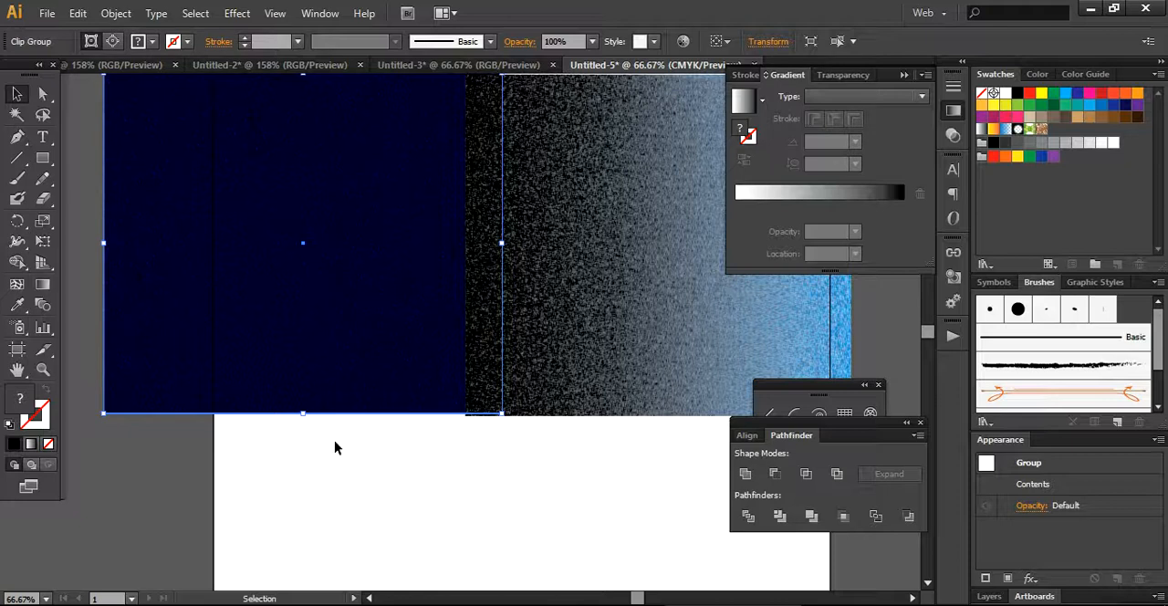